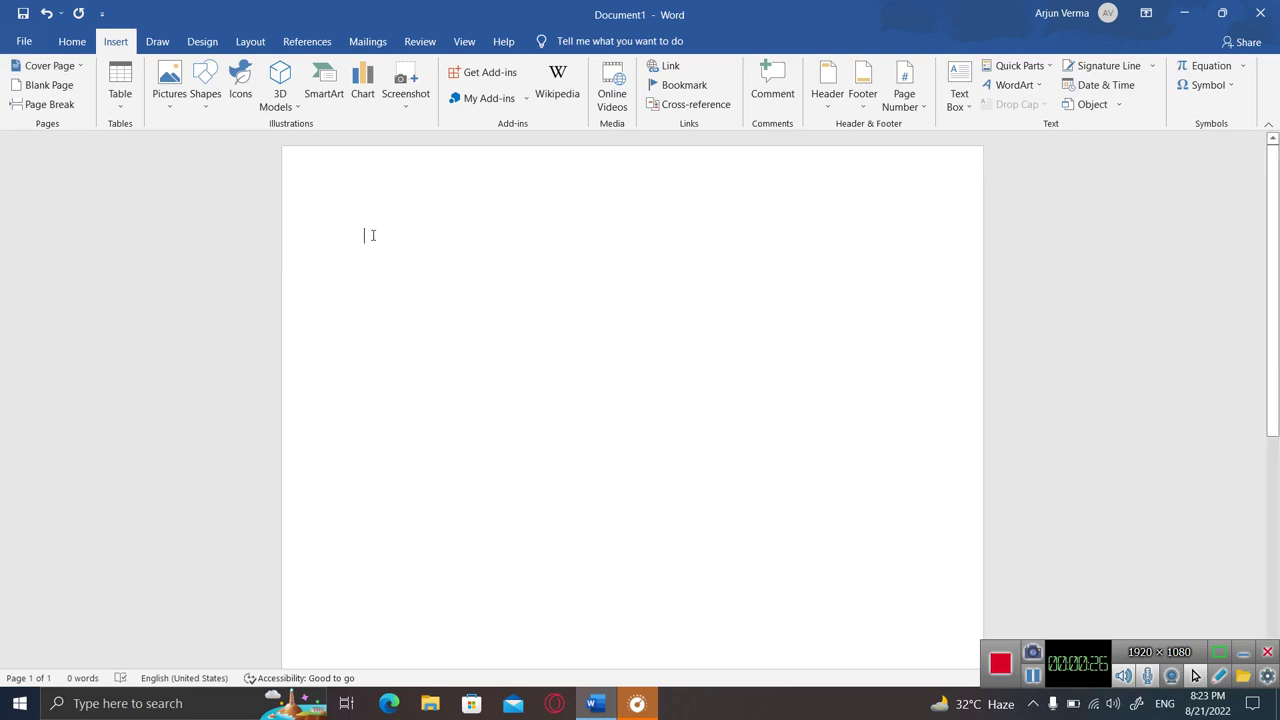
- Generate five paragraphs of sample filler text by entering =rand() on the first line
type("=rand()")
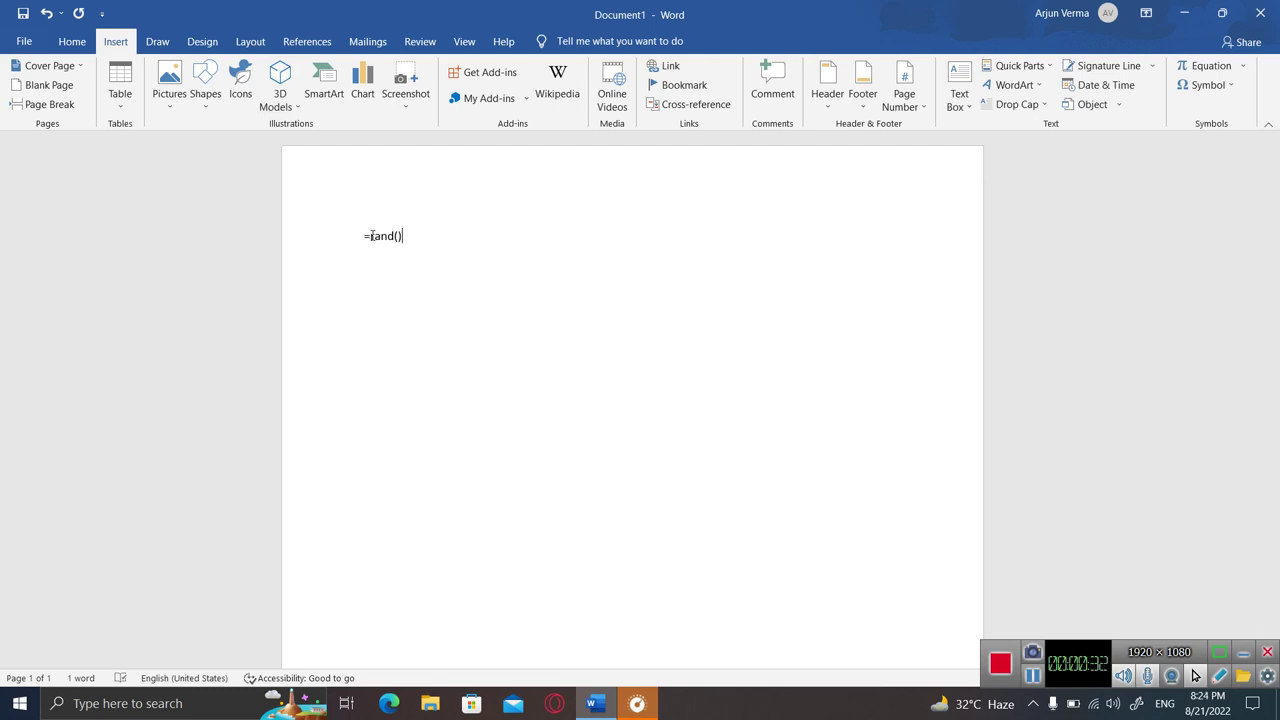
key("Return")
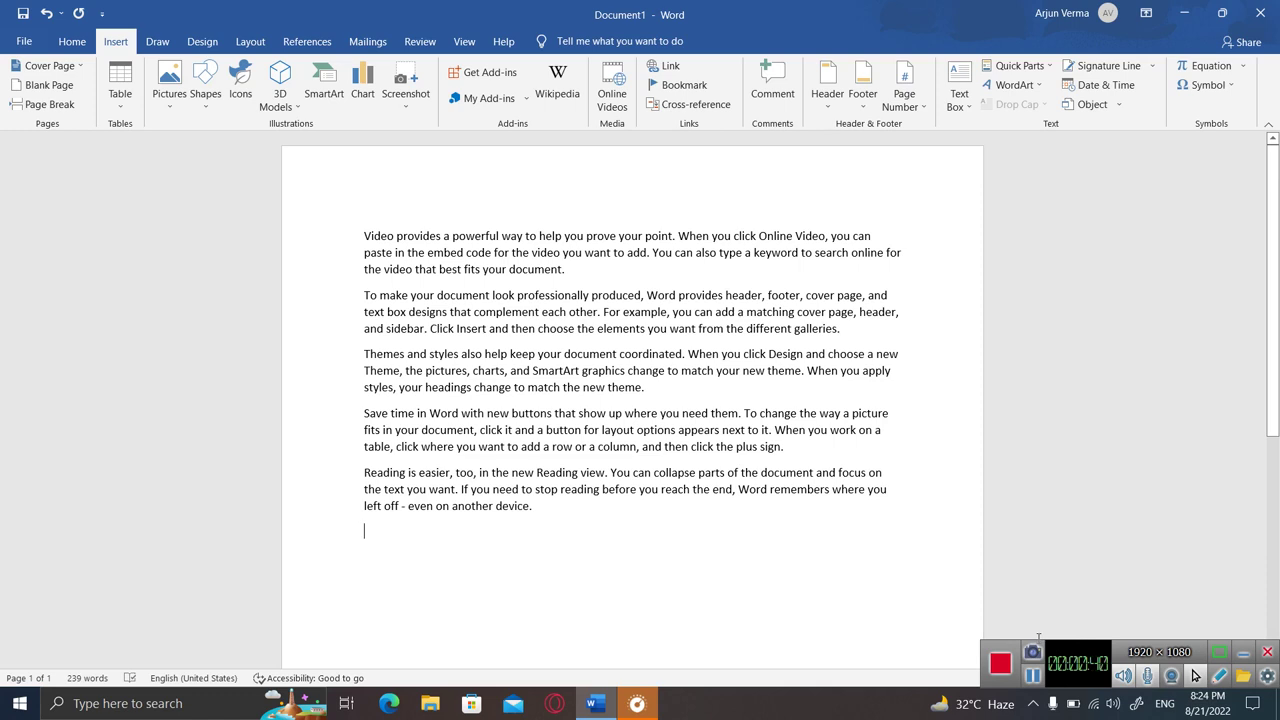
left_click(1017, 640)
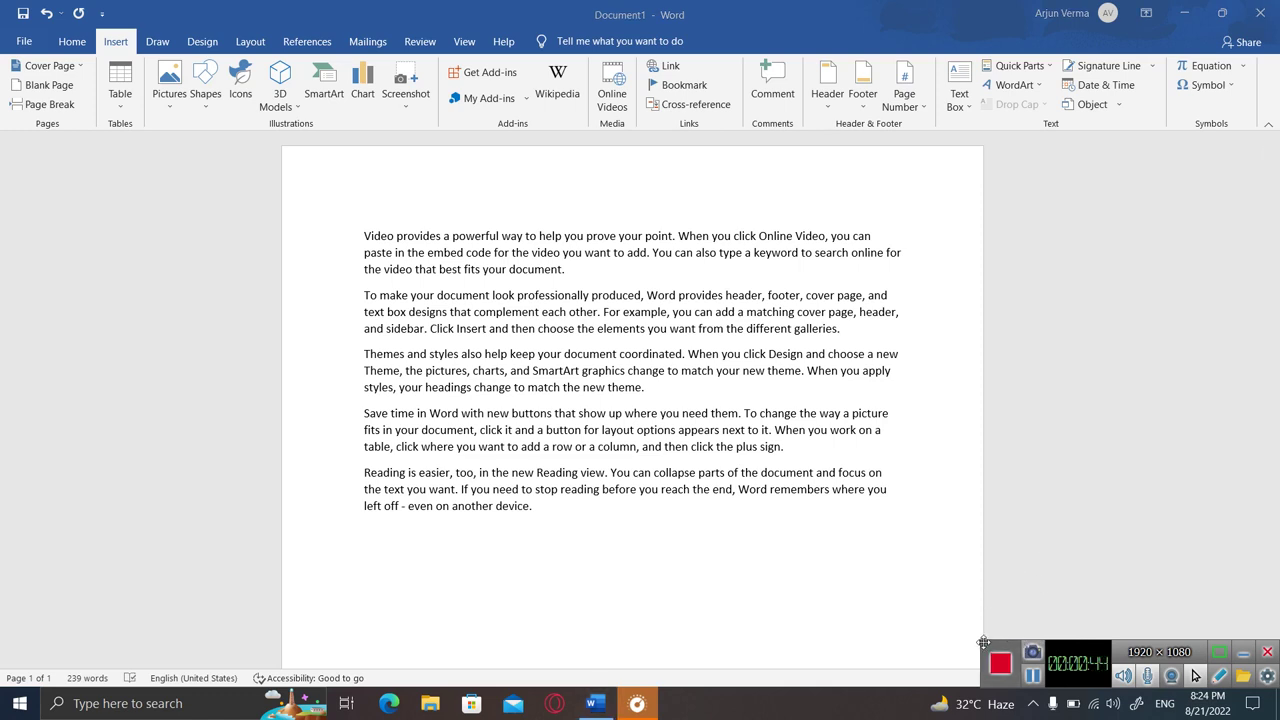
left_click_drag(984, 641, 985, 566)
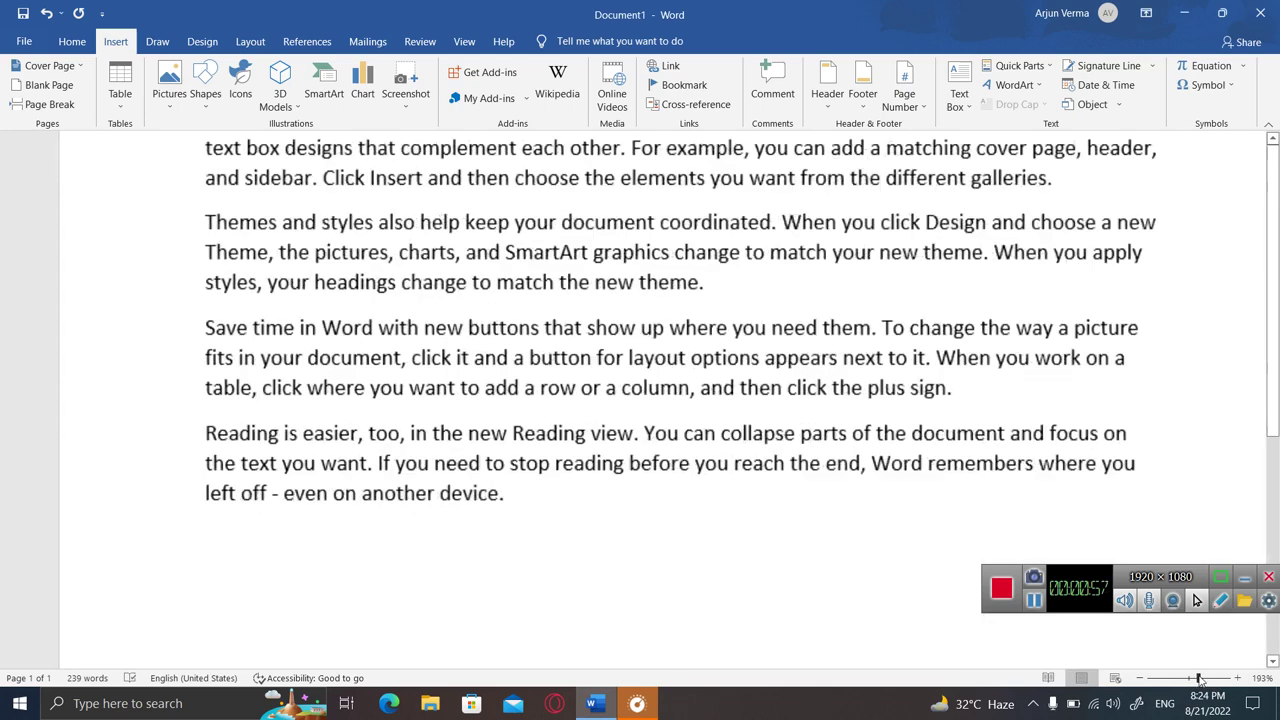
left_click(1199, 678)
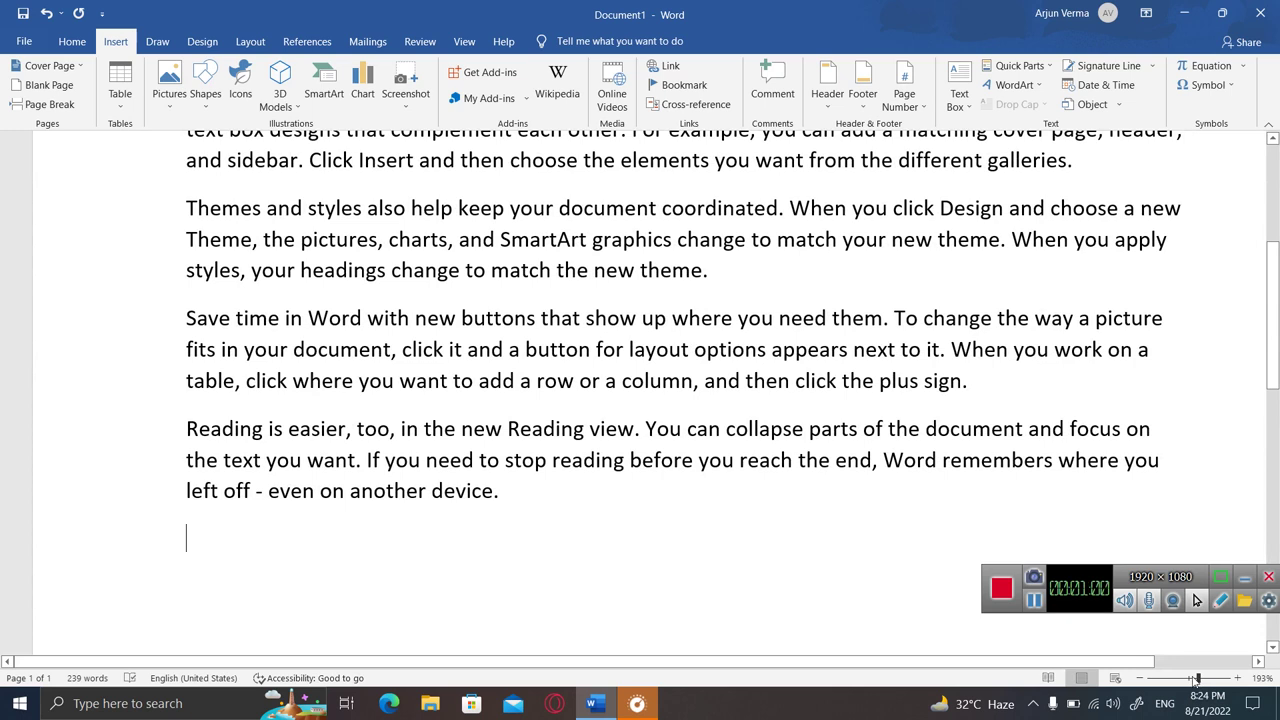
left_click_drag(1199, 678, 1193, 678)
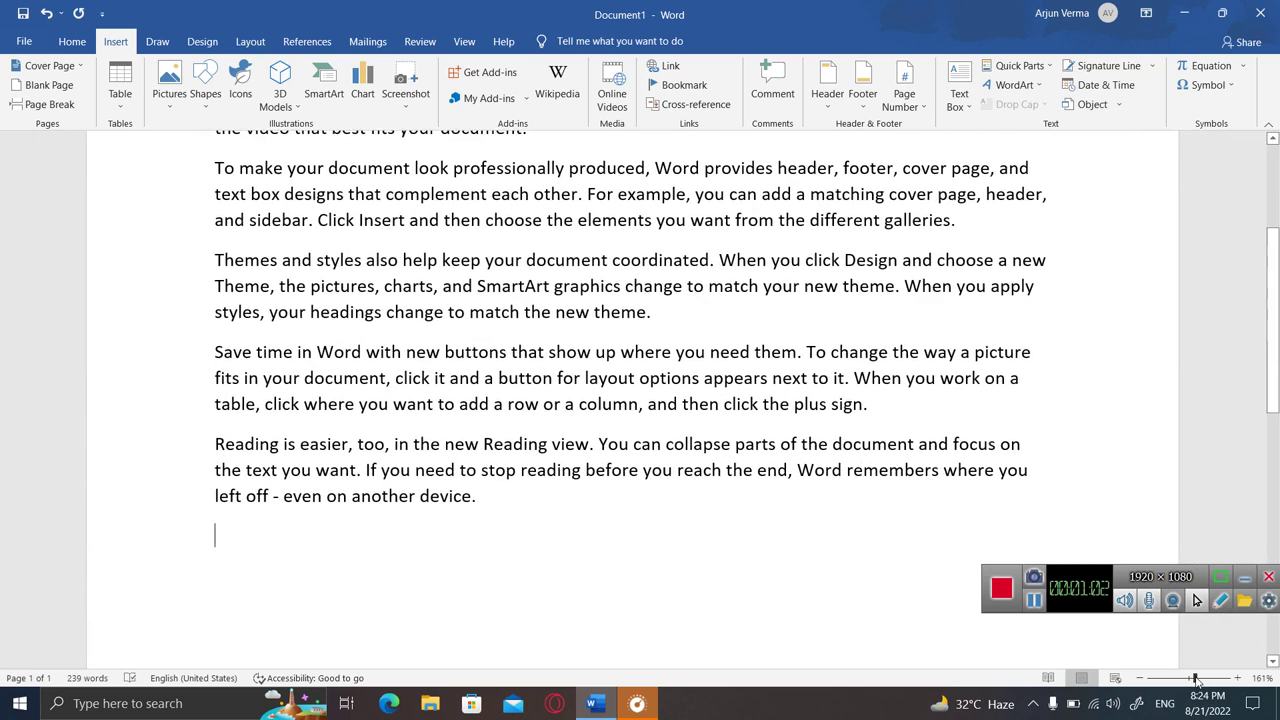
left_click(494, 260)
scroll(496, 265, "up", 1)
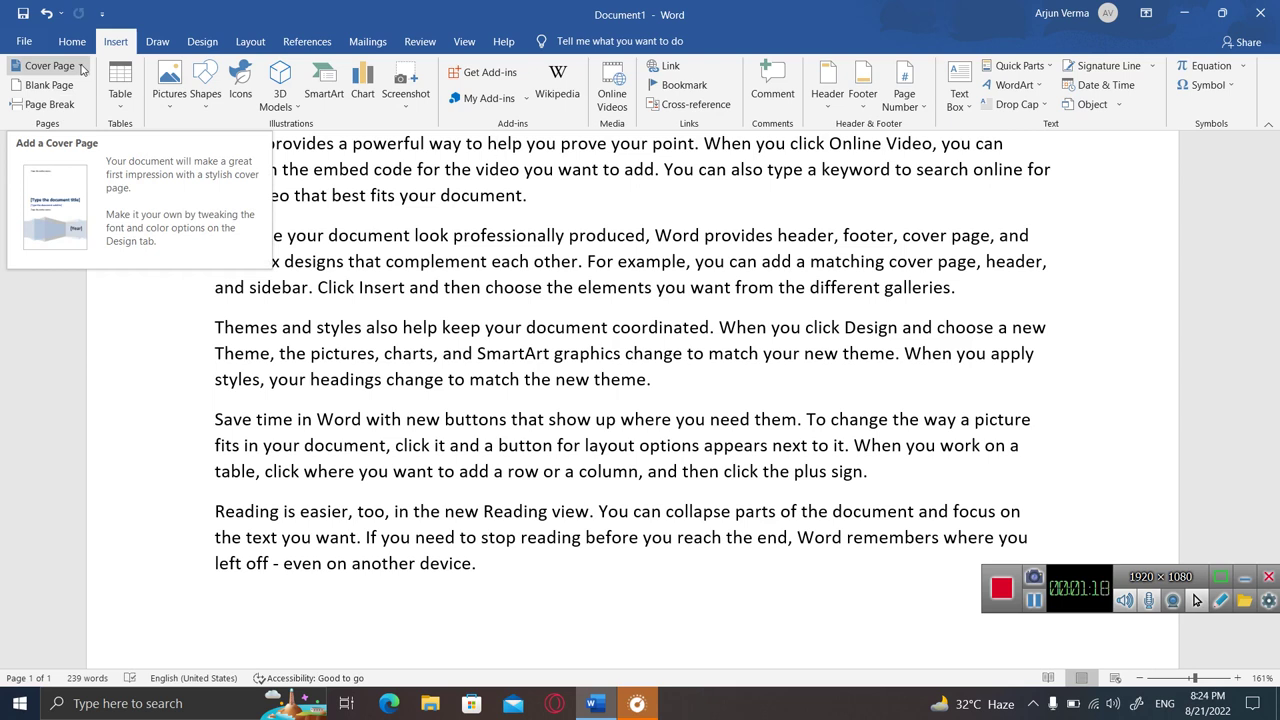
left_click(82, 66)
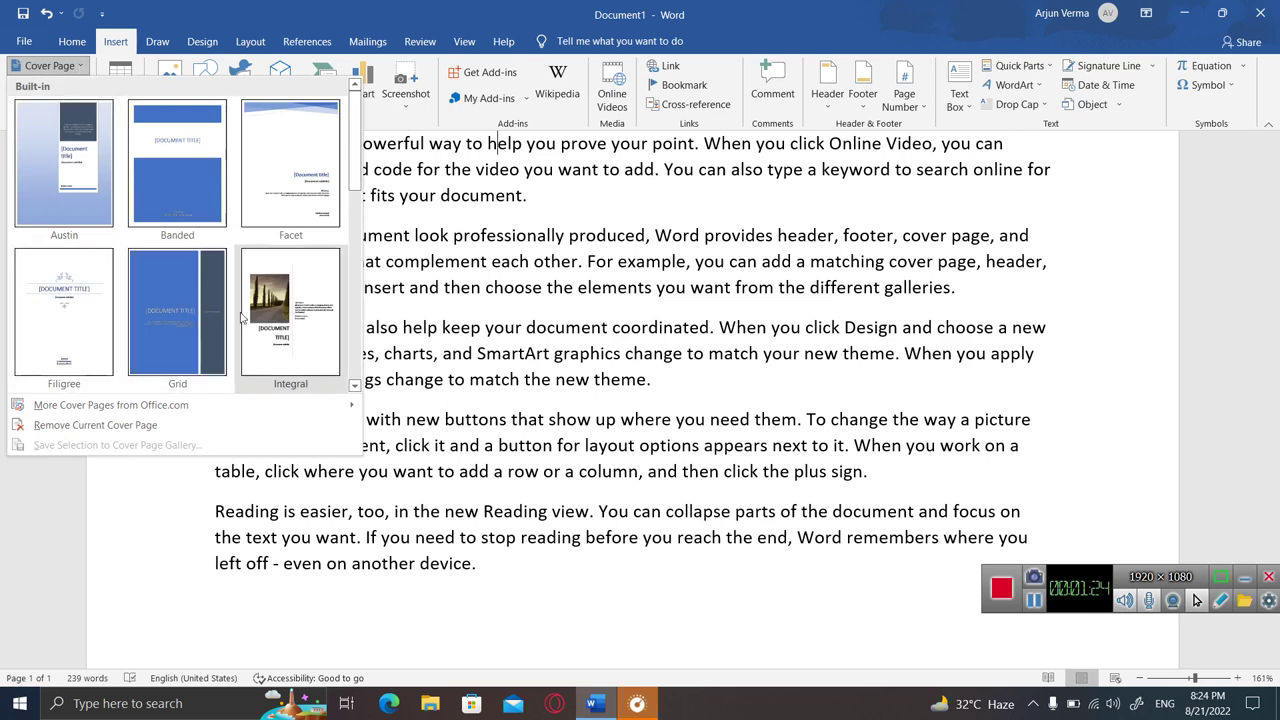
- Insert the Grid cover page and zoom out to see the whole page
left_click(177, 313)
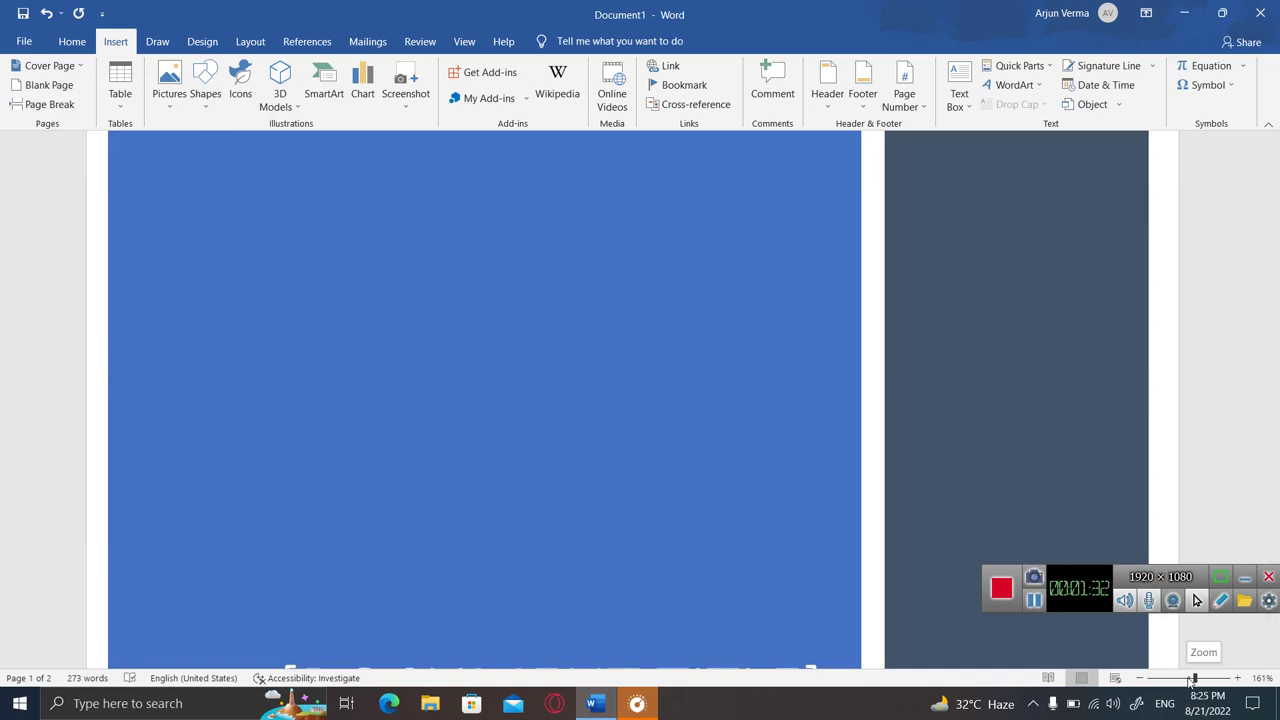
left_click_drag(1193, 680, 1188, 679)
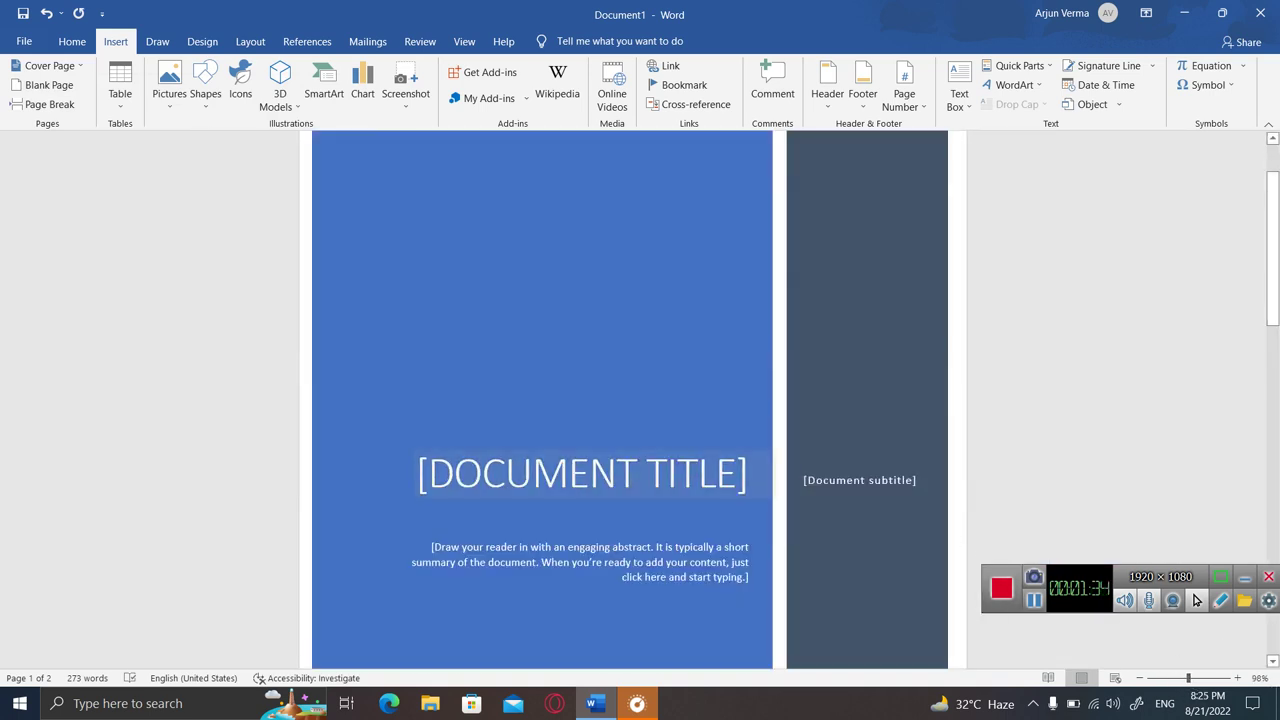
left_click(611, 470)
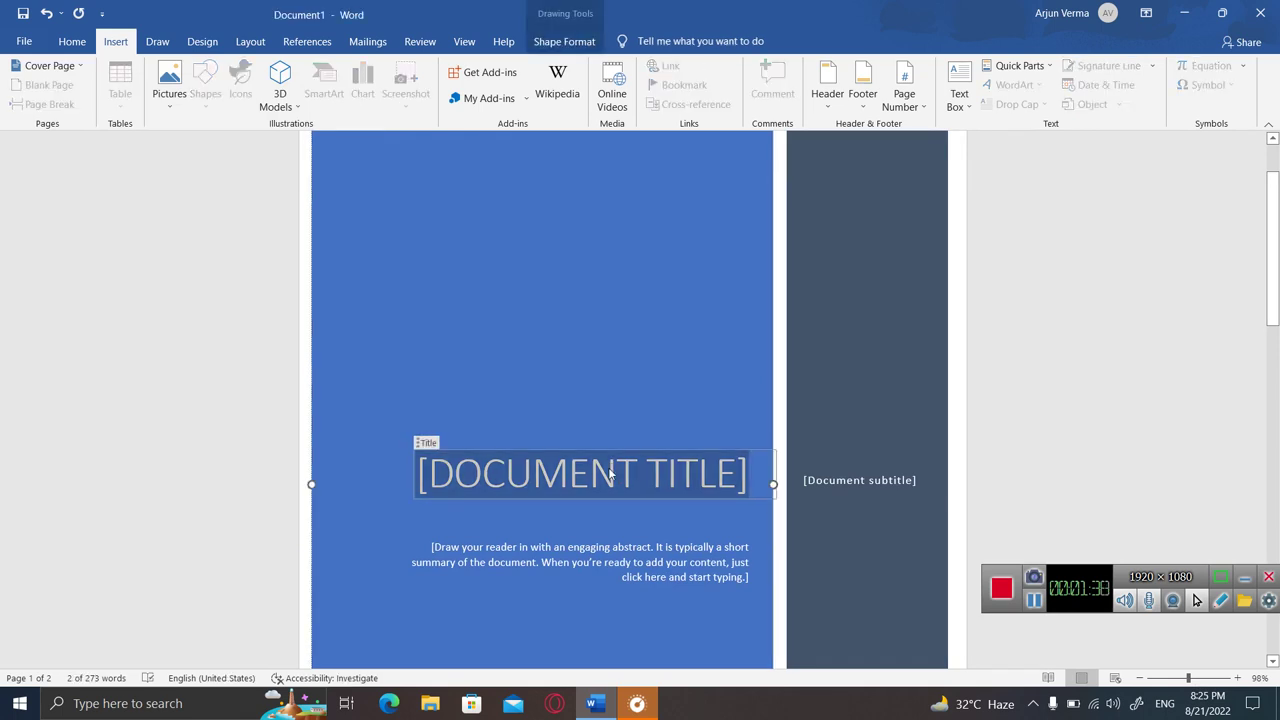
- Title the cover page INFORMATION TECHNOLOGY with subtitle 'class 10'
type("INFORMATION TECHNO")
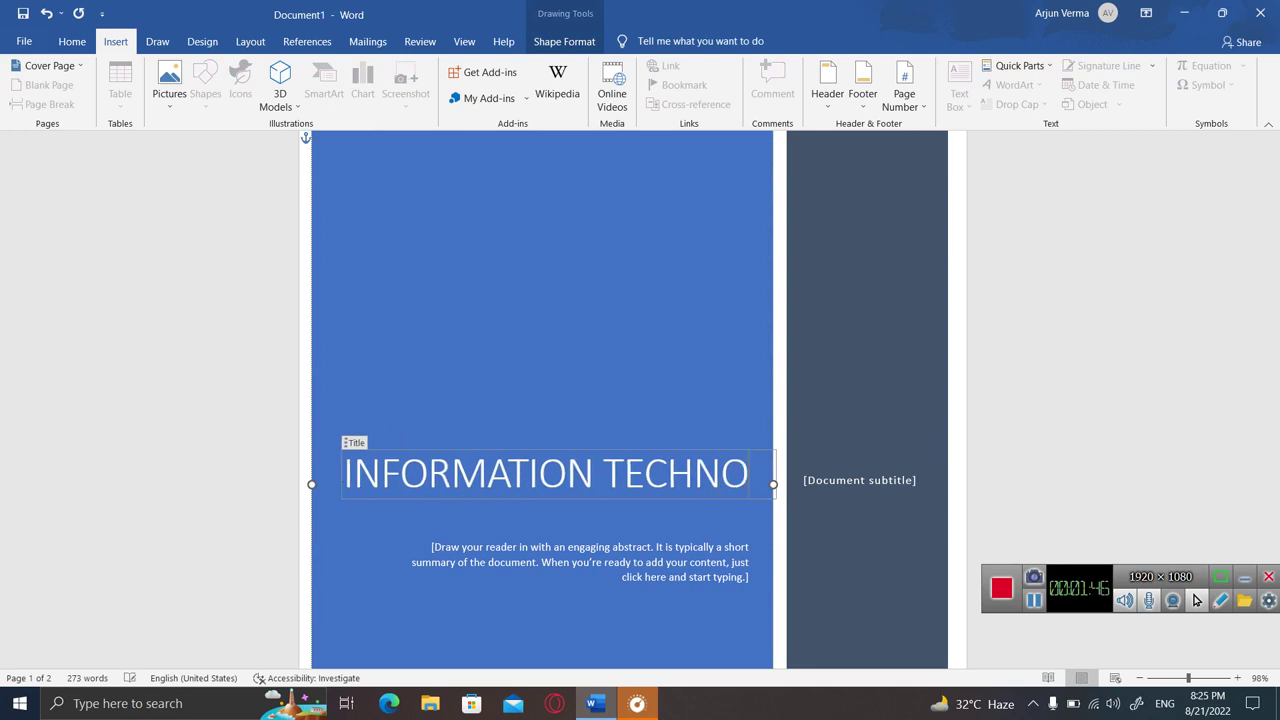
type("LOGY")
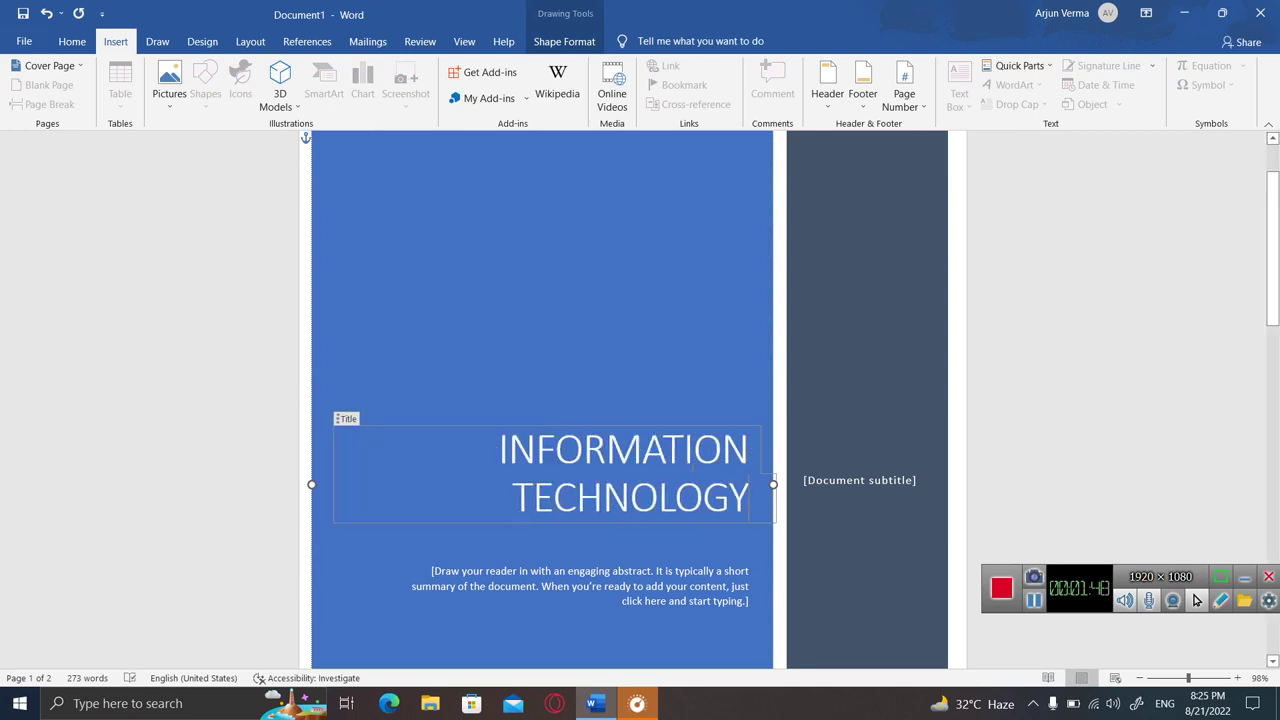
left_click(850, 477)
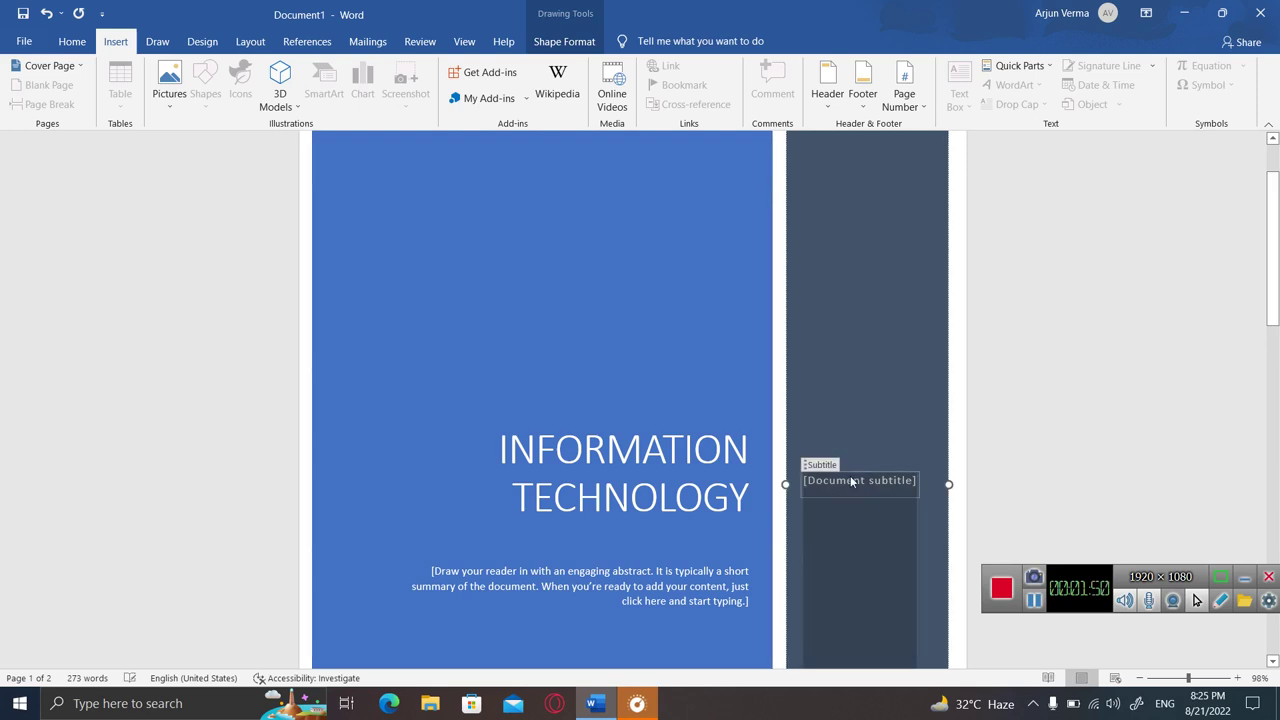
type("class 10")
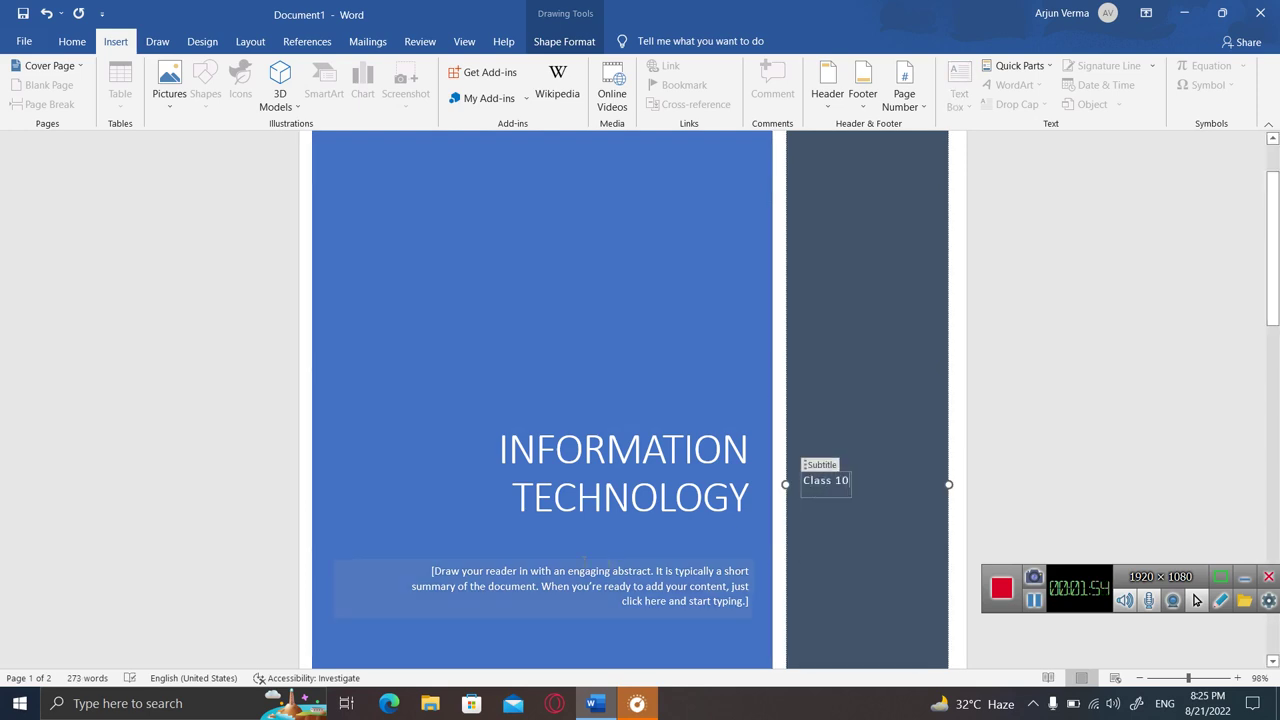
- Replace the abstract placeholder with 'create your cover page'
left_click(527, 571)
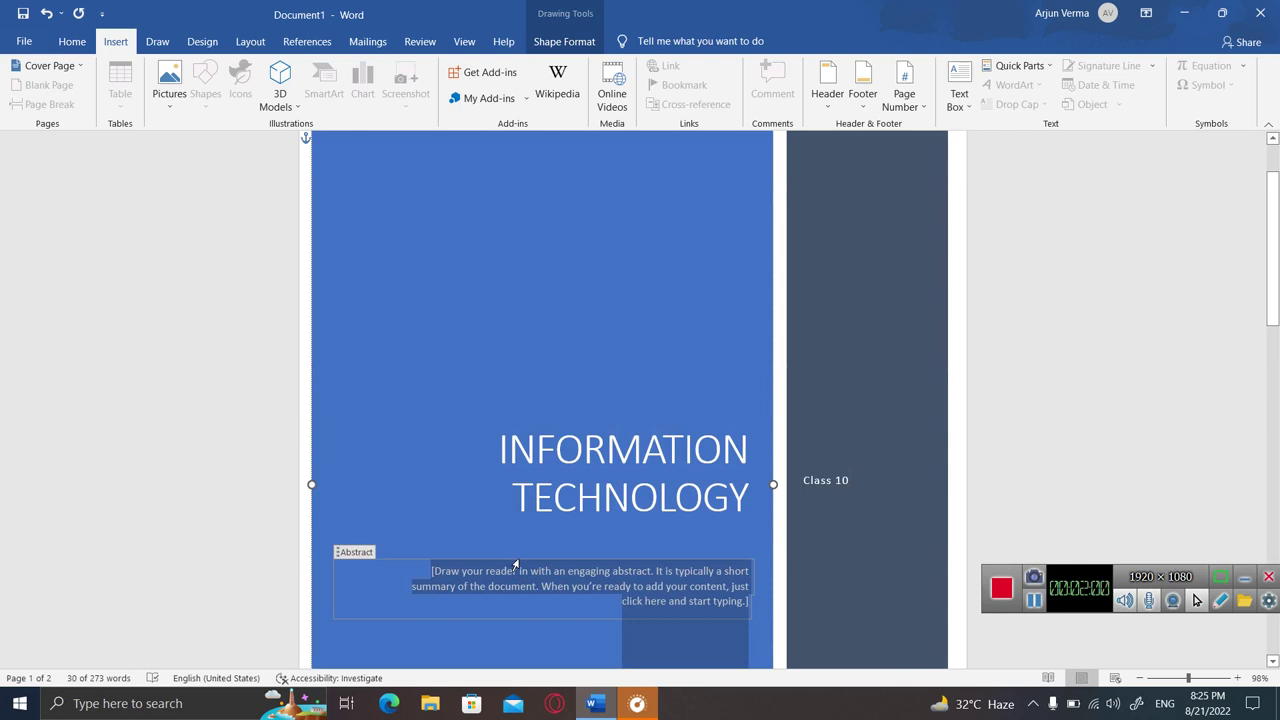
left_click(516, 566)
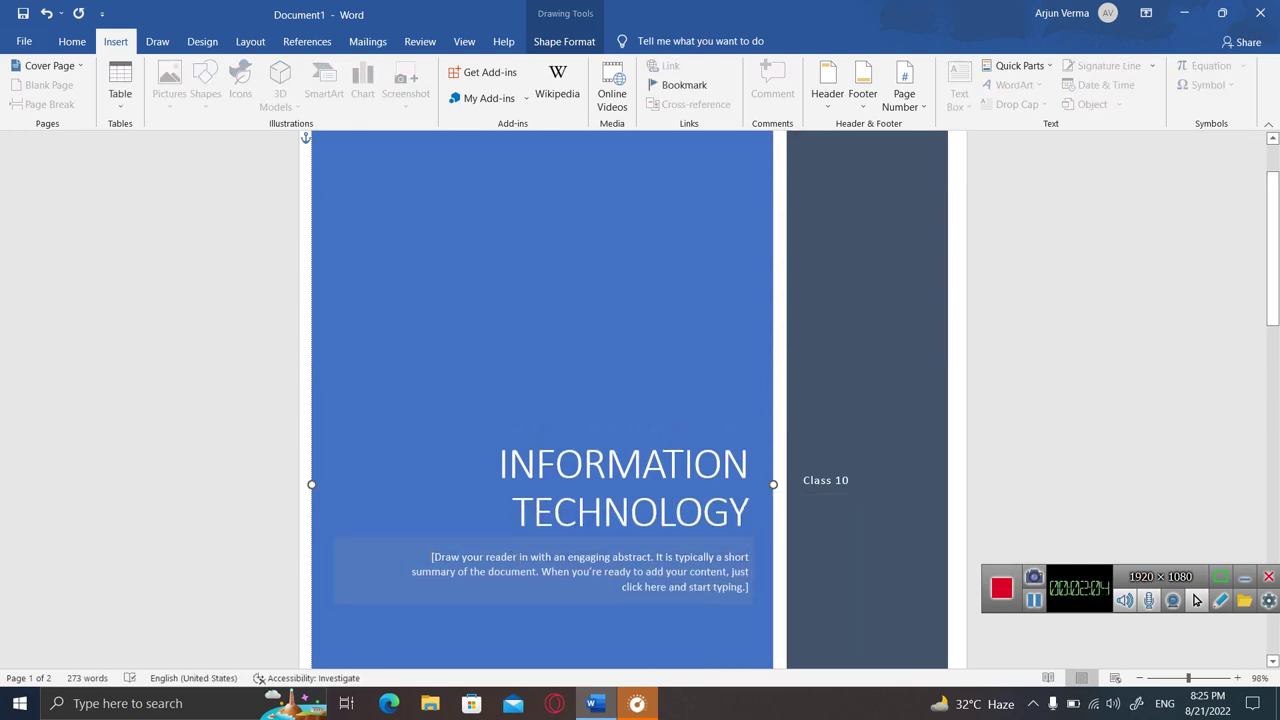
left_click(516, 563)
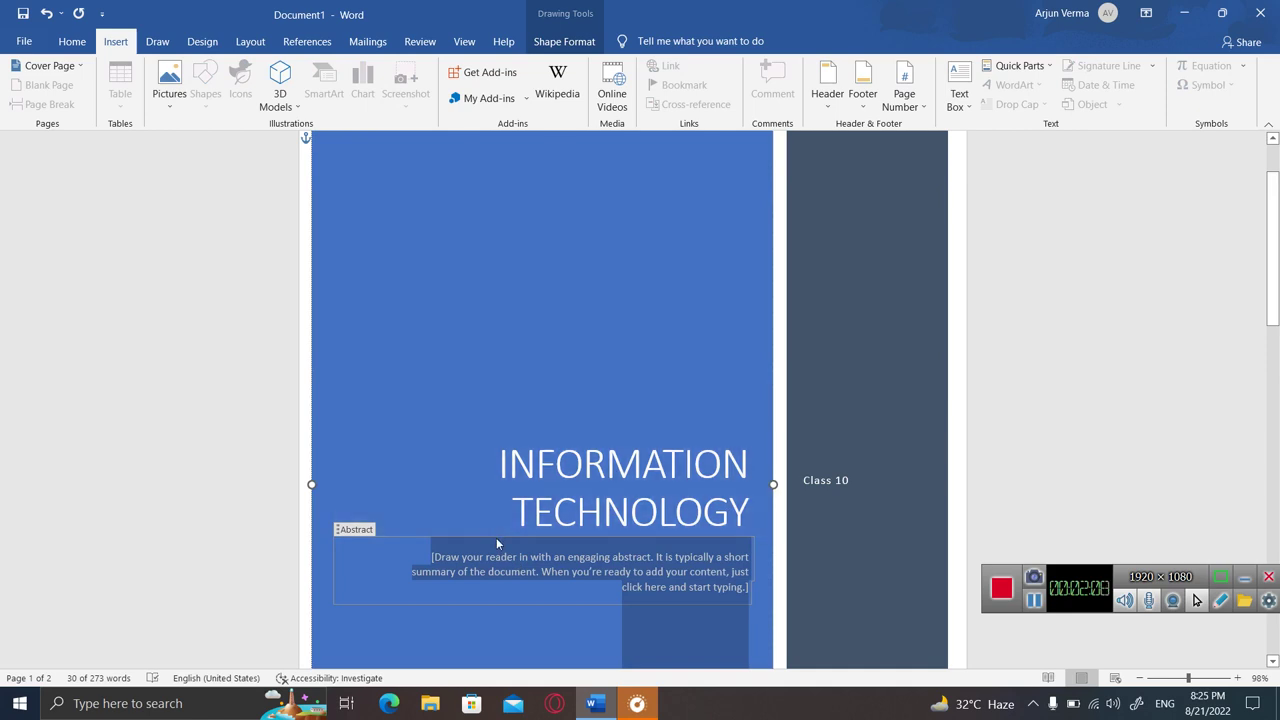
type("cr")
type("eate your vo")
key("BackSpace")
key("BackSpace")
type("cover page")
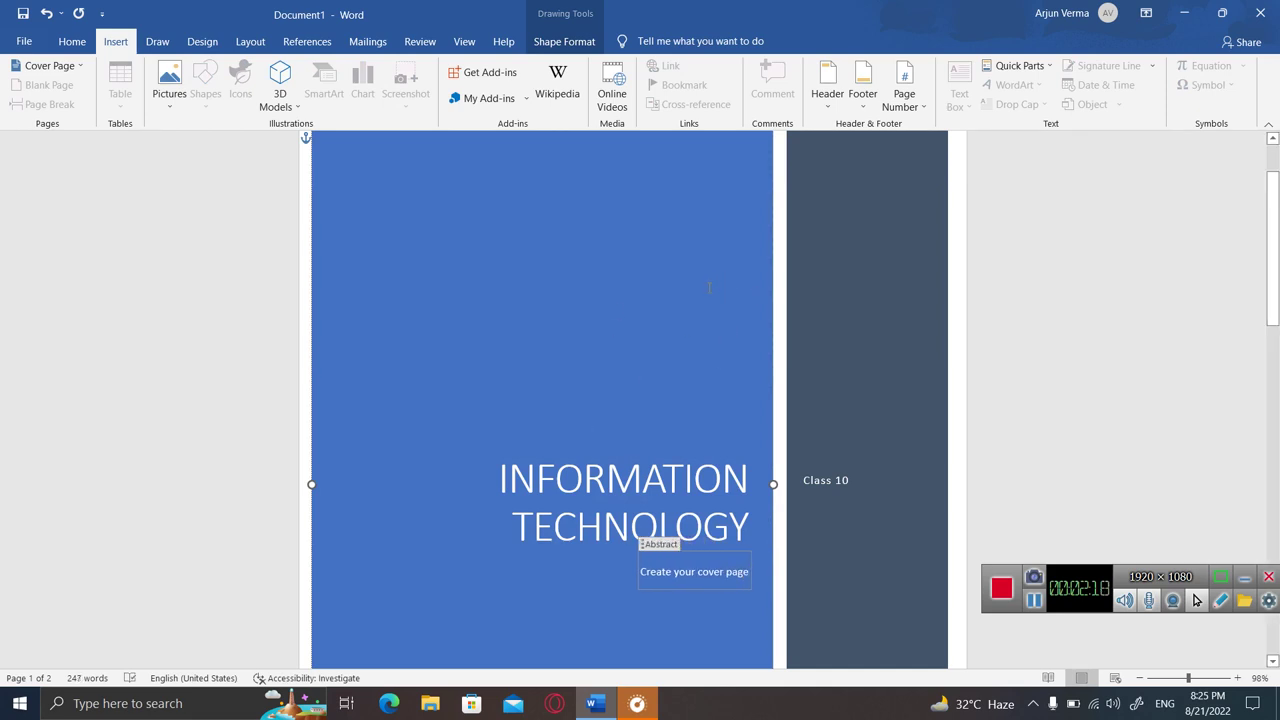
left_click(824, 290)
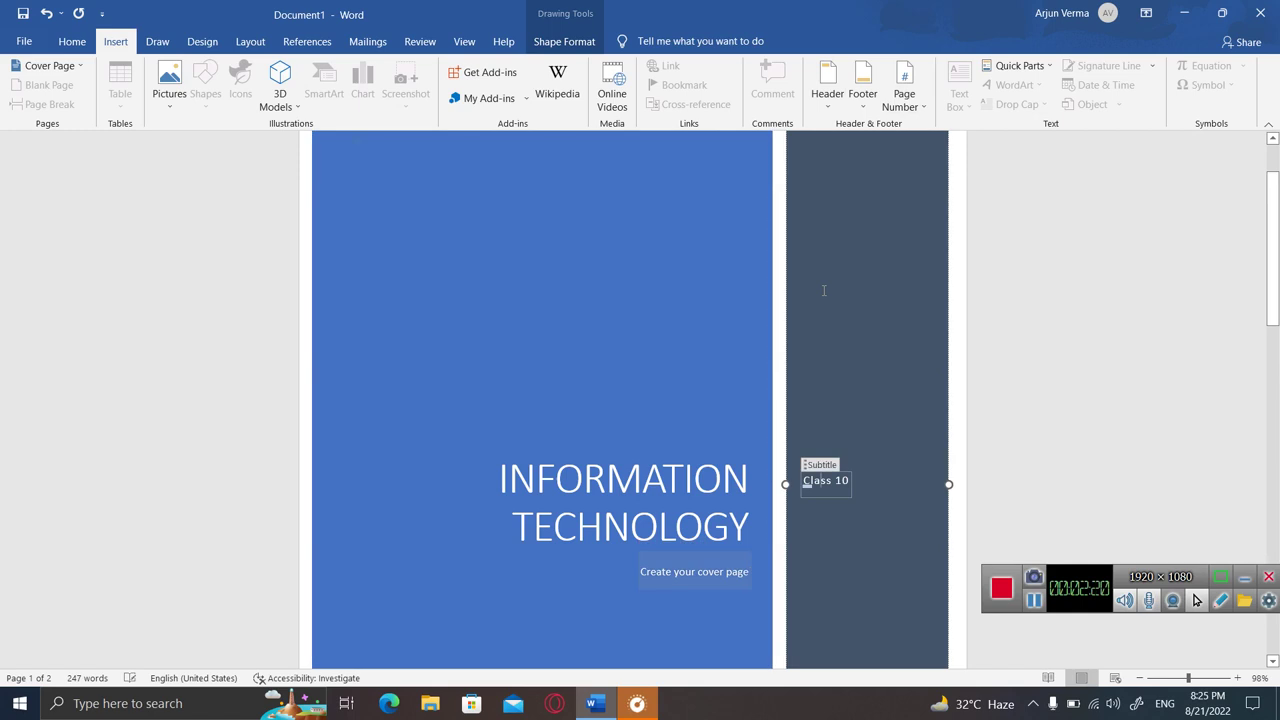
left_click(621, 393)
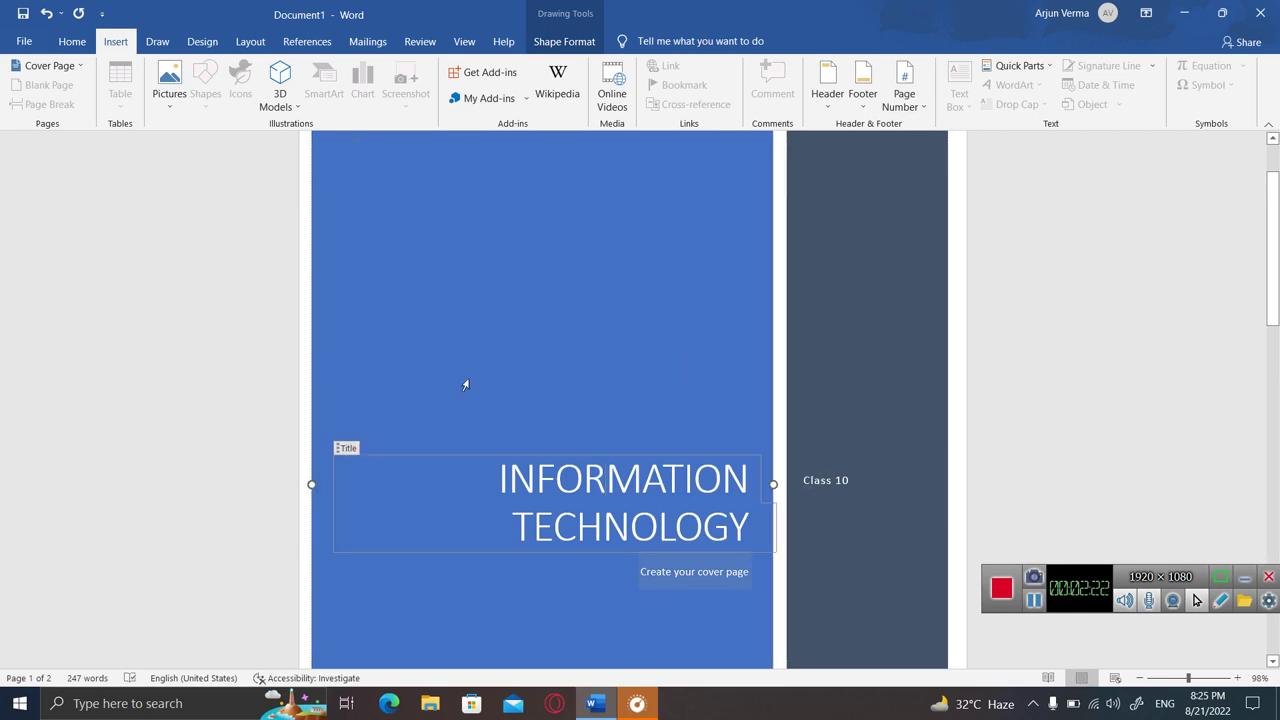
left_click(160, 374)
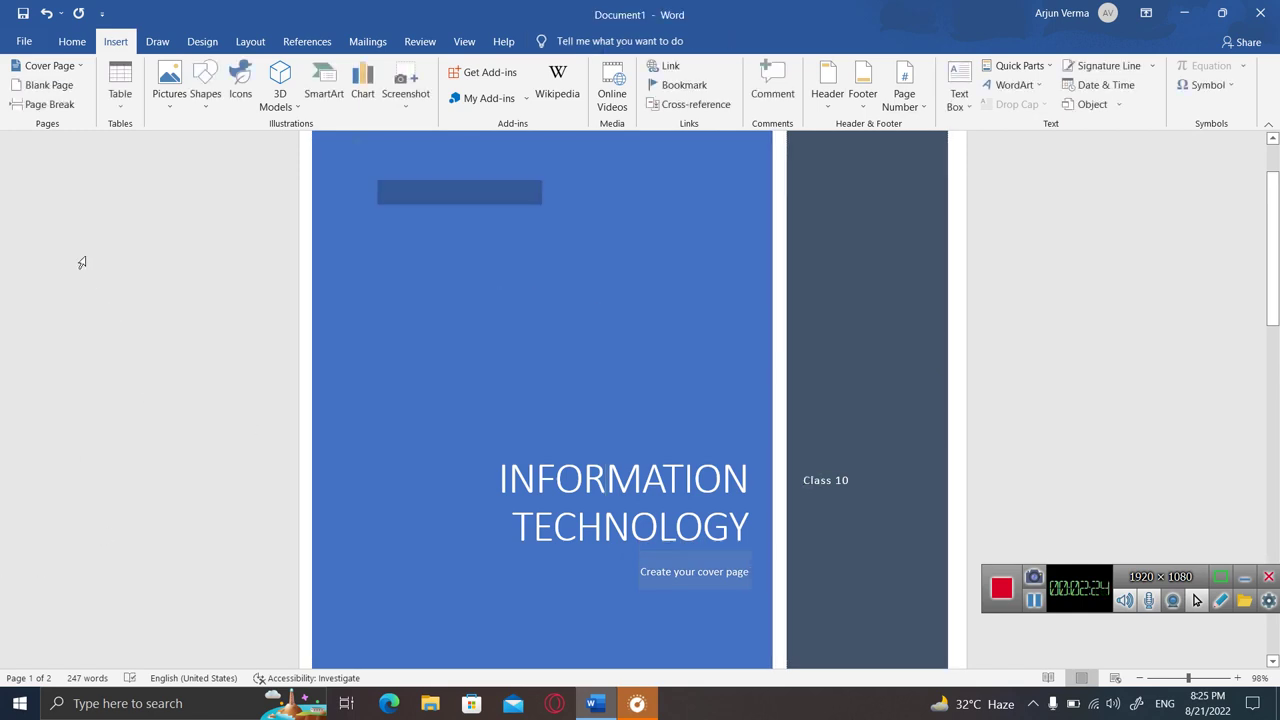
- Remove the current cover page using the Cover Page gallery
left_click(77, 68)
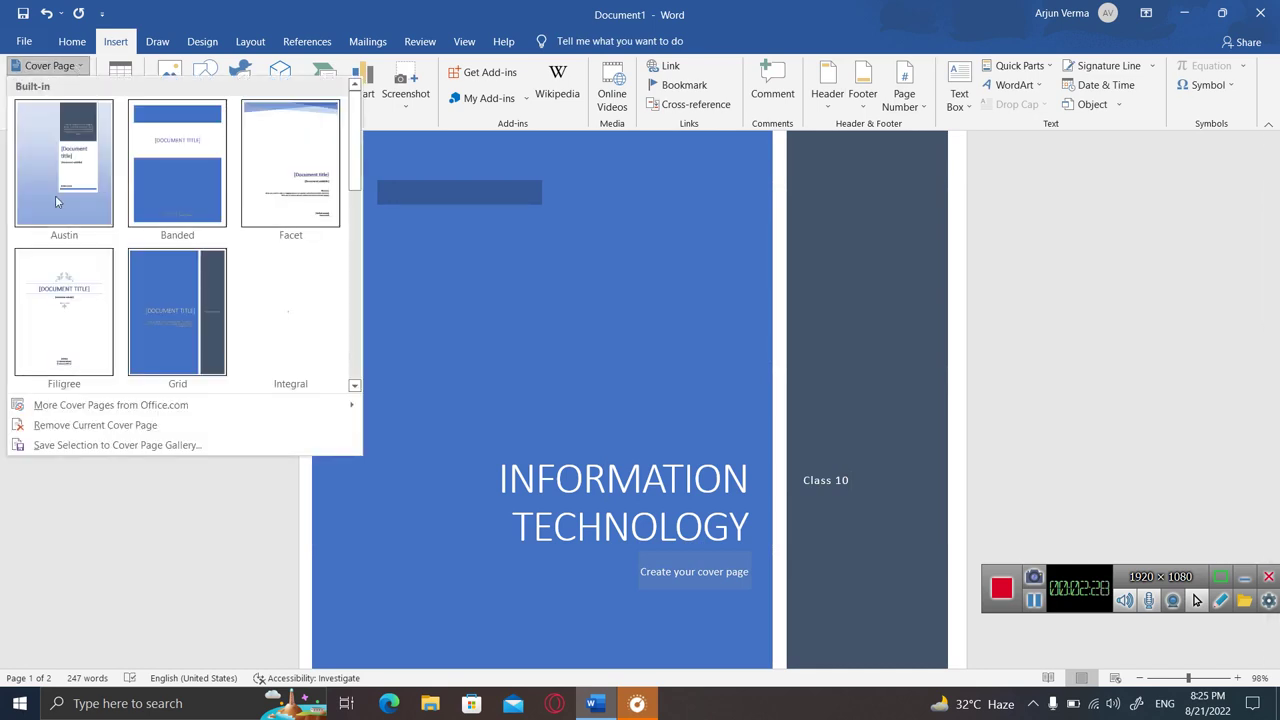
left_click(378, 375)
left_click(81, 67)
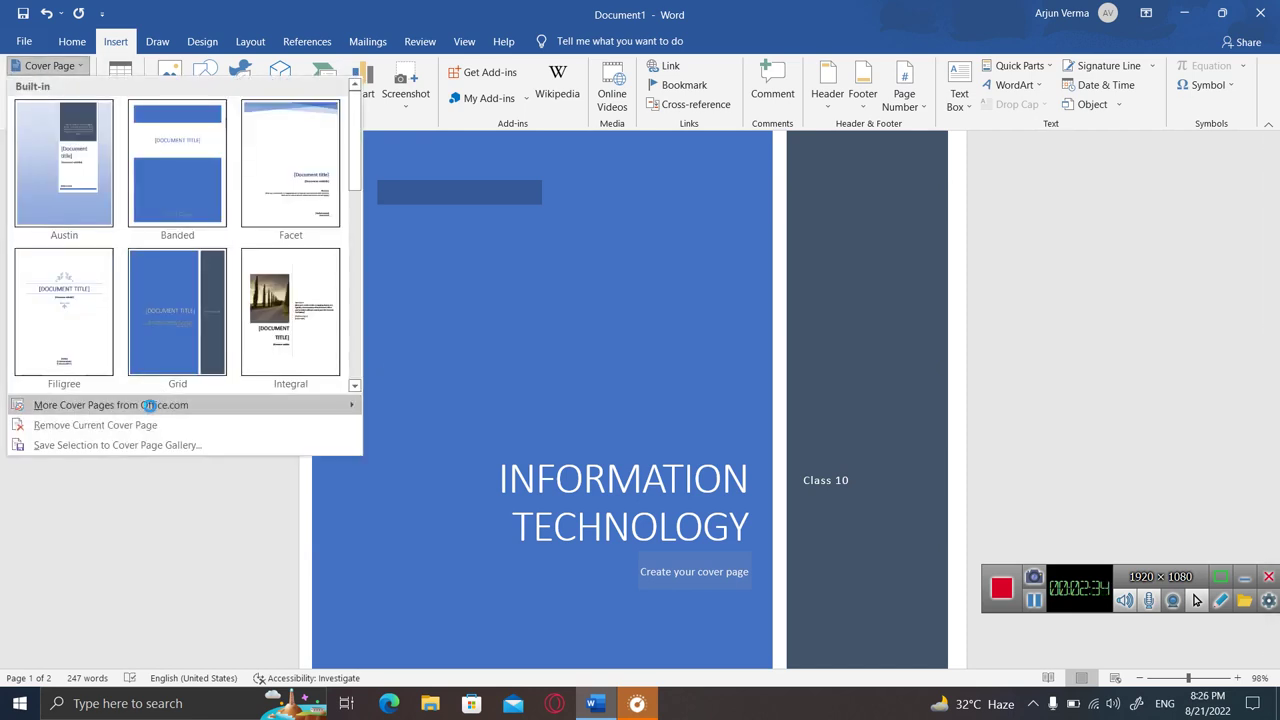
mouse_move(110, 405)
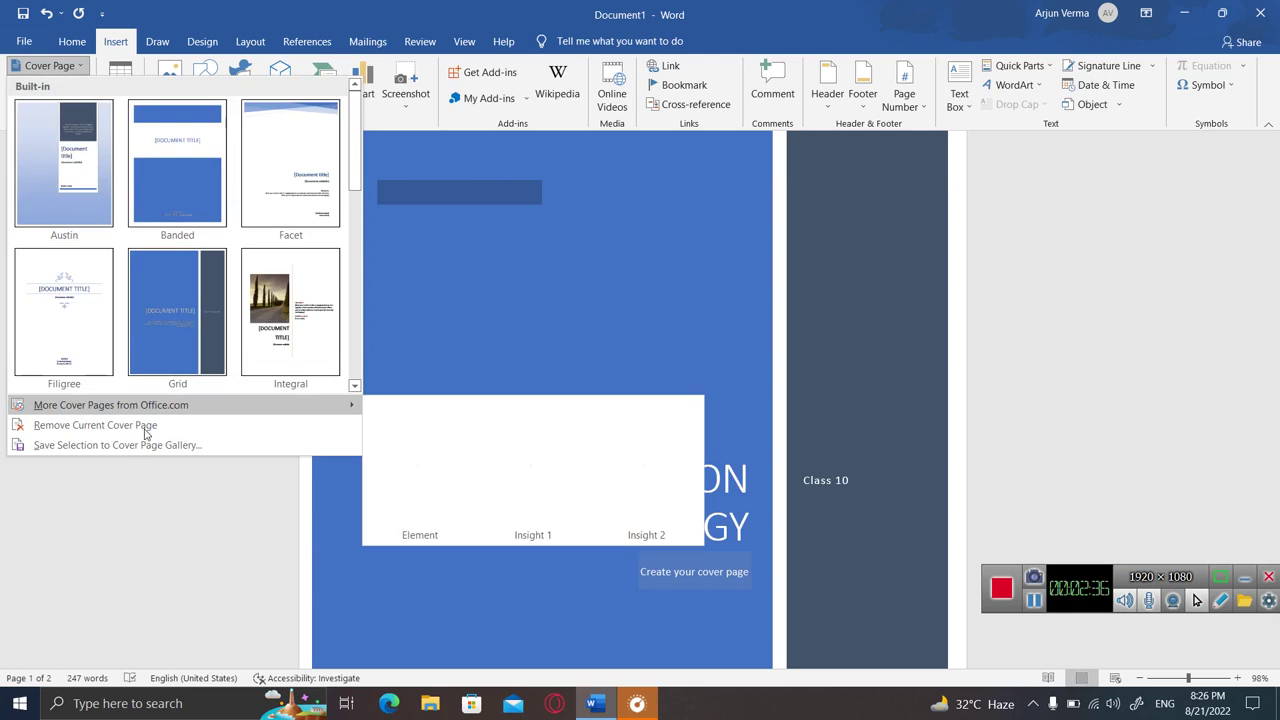
left_click(145, 425)
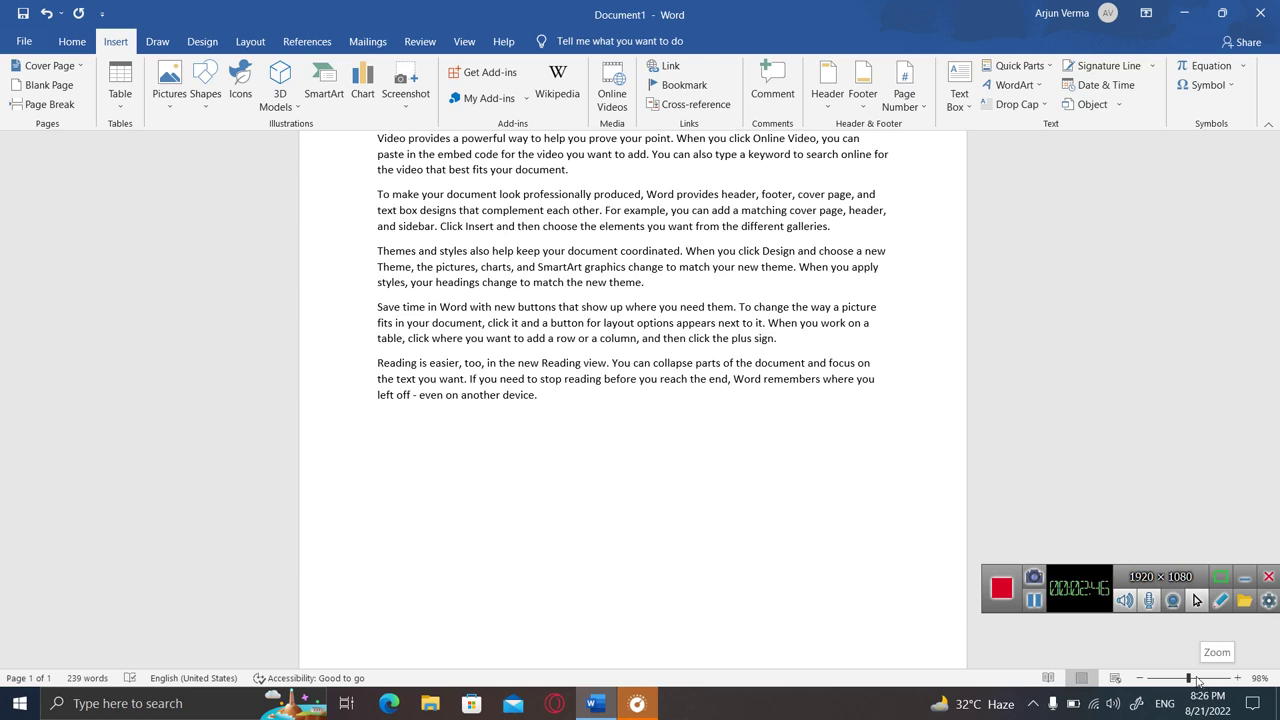
- Add empty lines after 'device.' and generate five more paragraphs with =rand()
left_click(1197, 679)
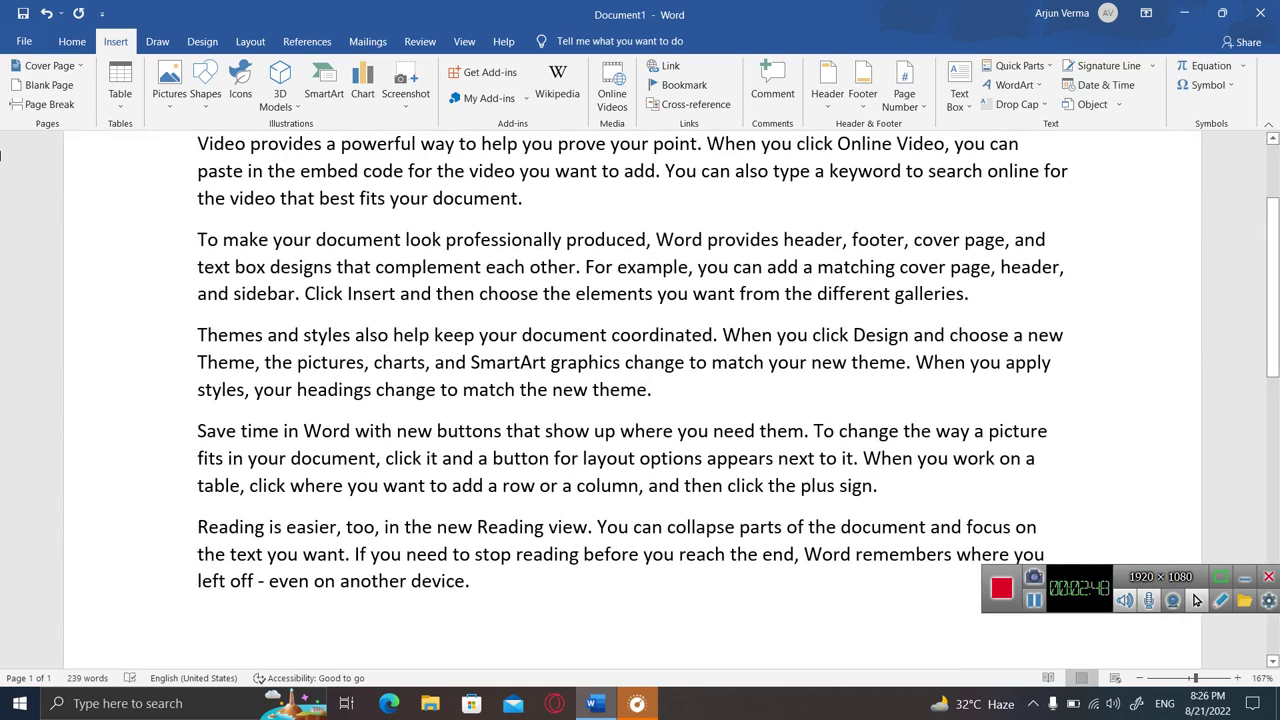
left_click(513, 581)
key("Return")
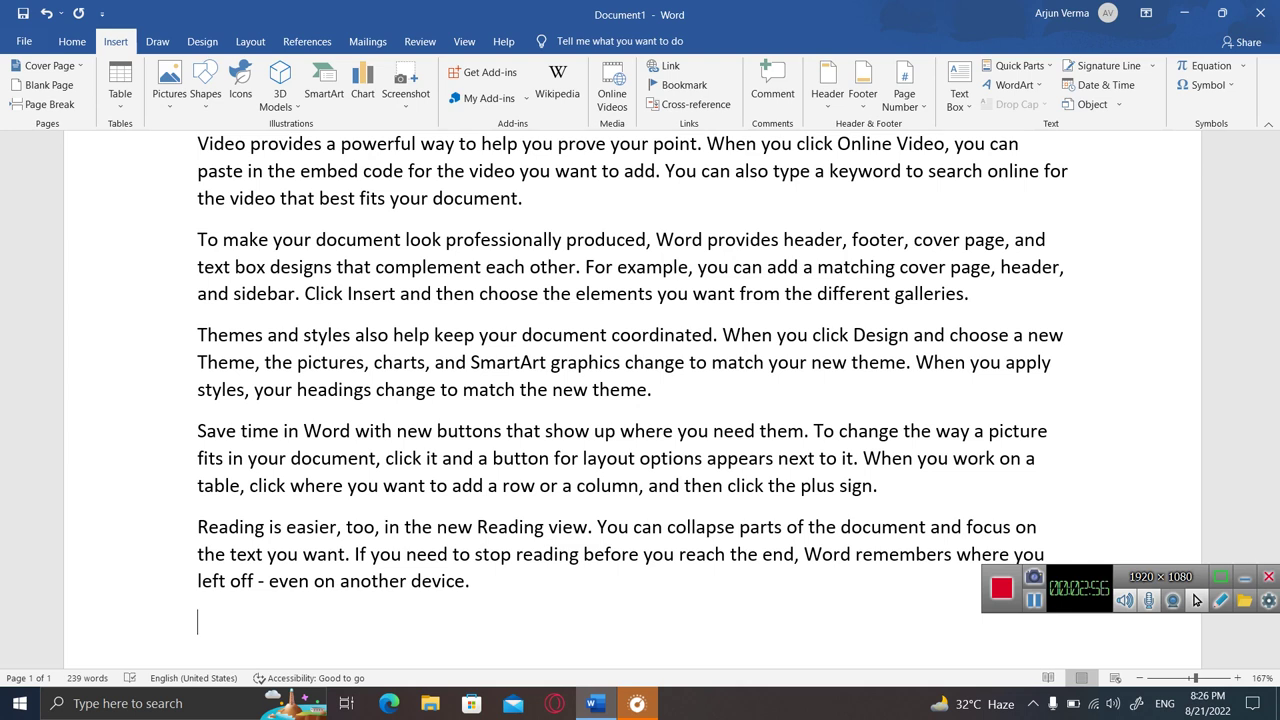
key("Return")
key("Return")
key("Return")
key("Return")
key("Return")
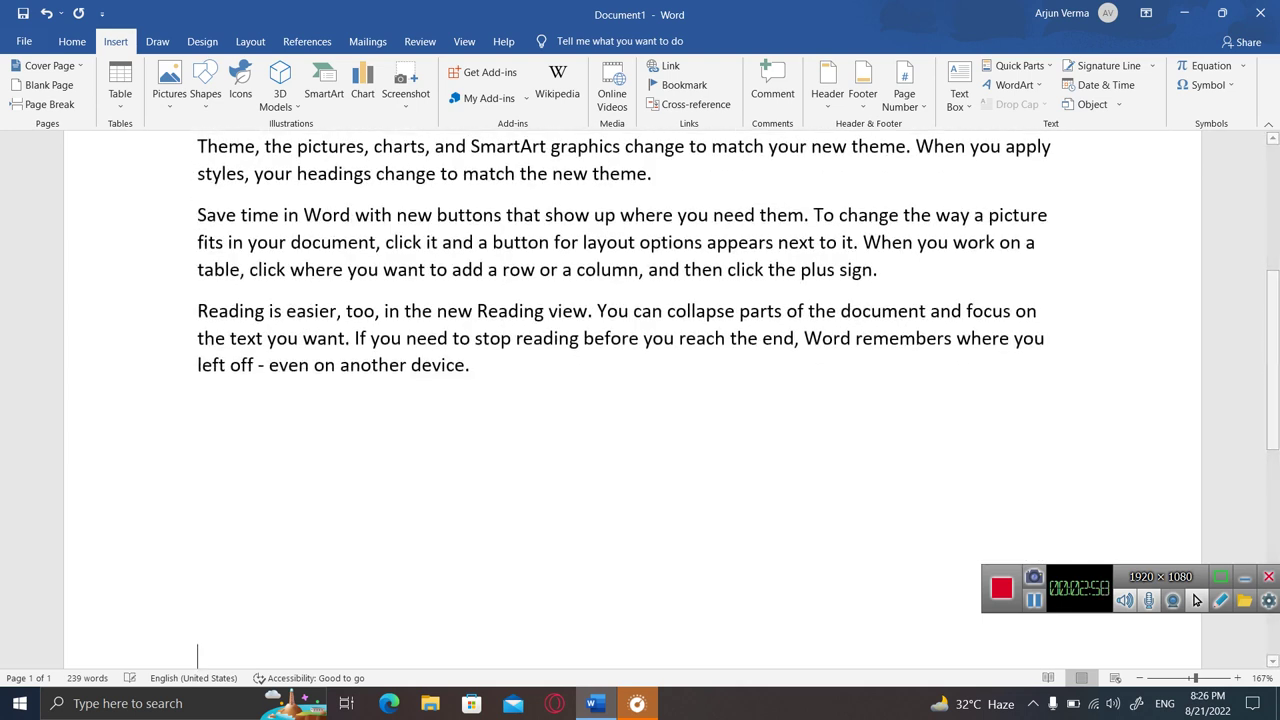
key("Return")
key("Return")
key("Return")
key("Return")
key("Return")
key("Return")
key("Return")
key("Return")
key("Return")
key("Return")
key("Return")
key("Return")
key("Return")
key("Return")
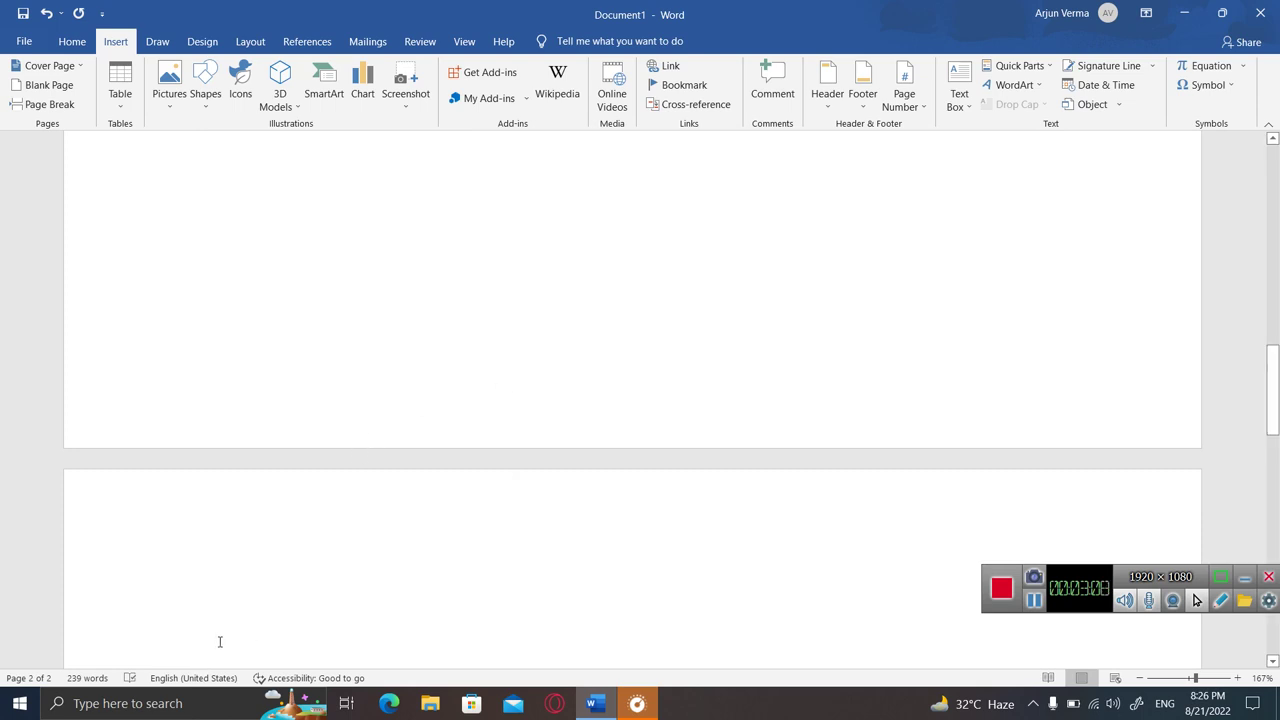
type("=rand(")
key("Return")
type("0")
key("BackSpace")
key("BackSpace")
key("BackSpace")
type("(")
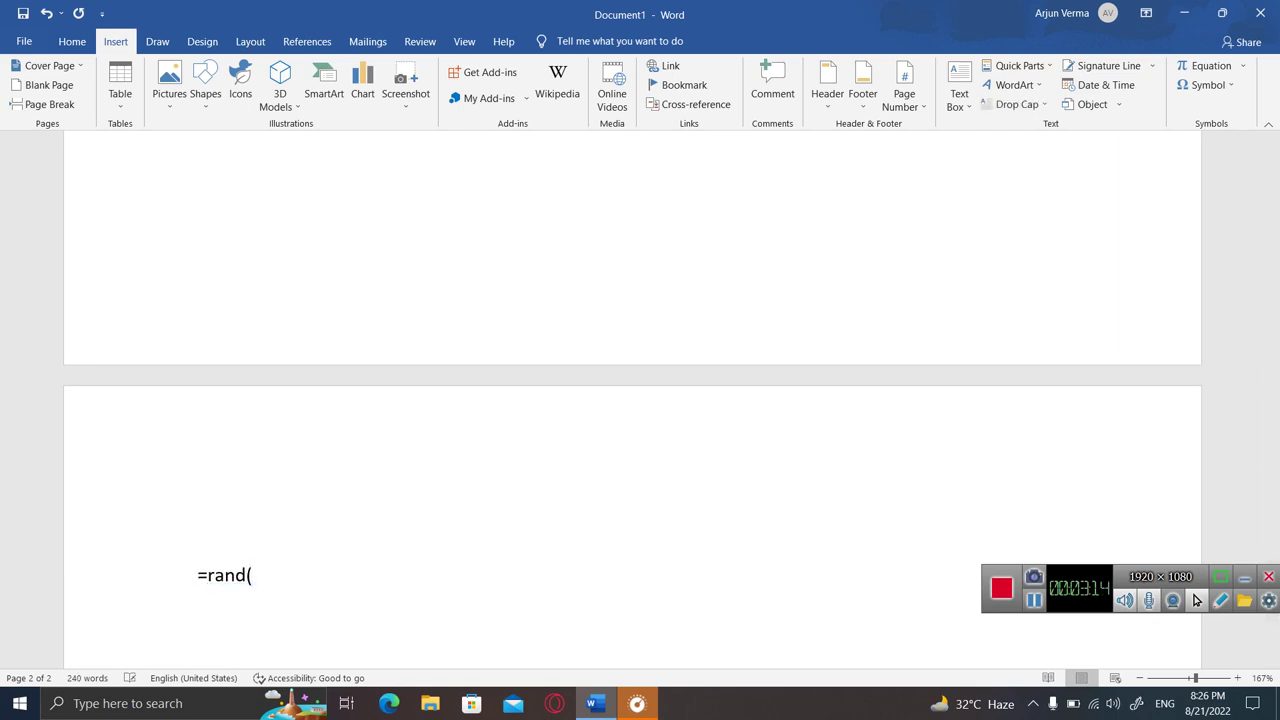
type(")")
key("Return")
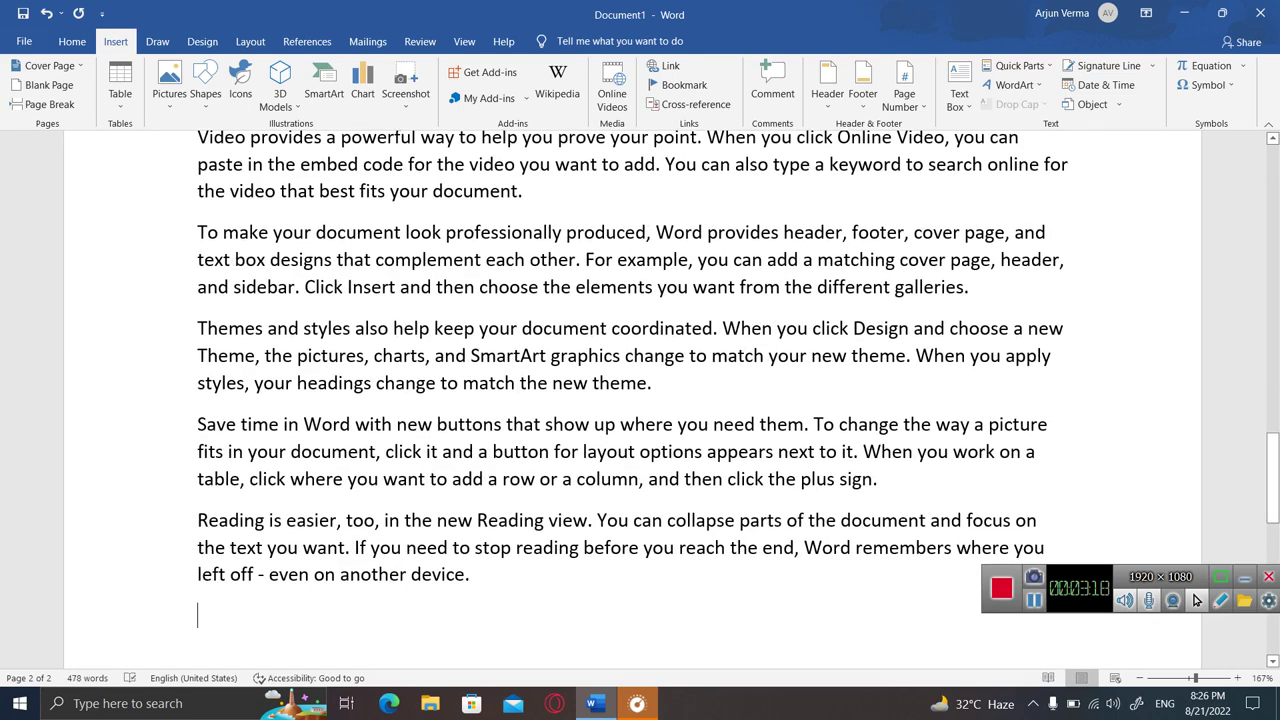
- Insert a blank page and fill it with =rand() sample paragraphs
left_click(62, 89)
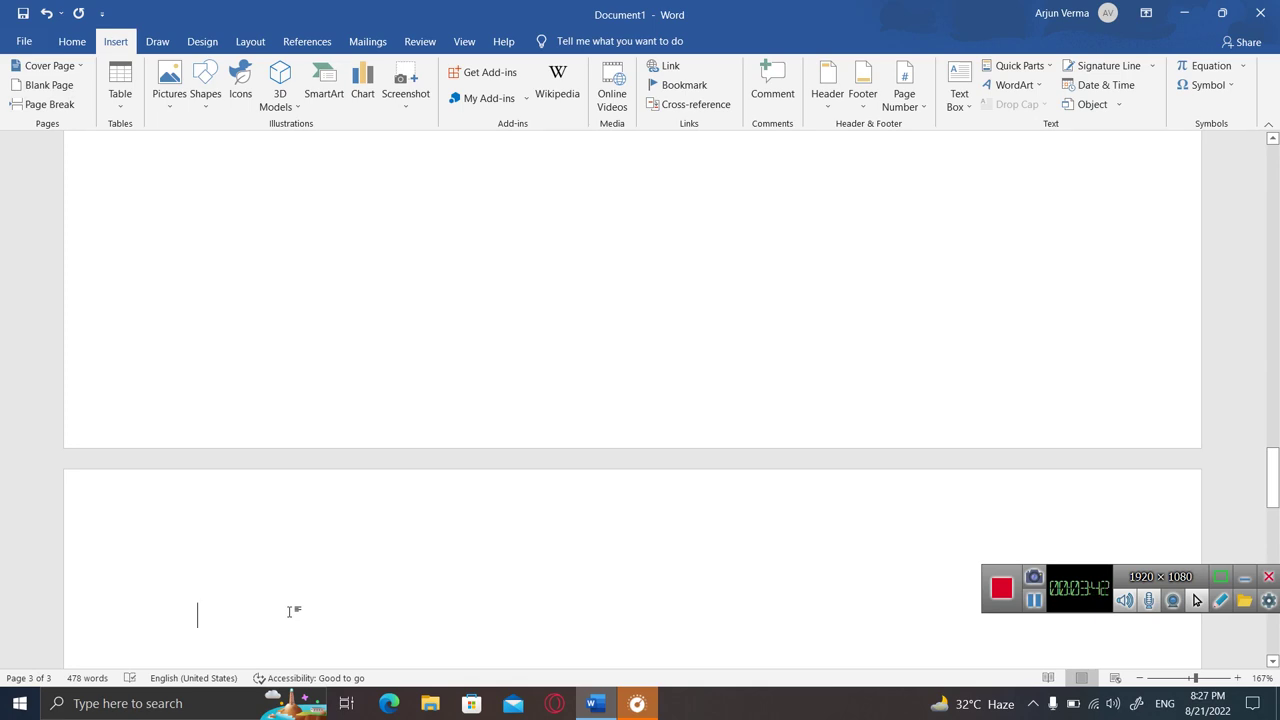
type("=rand")
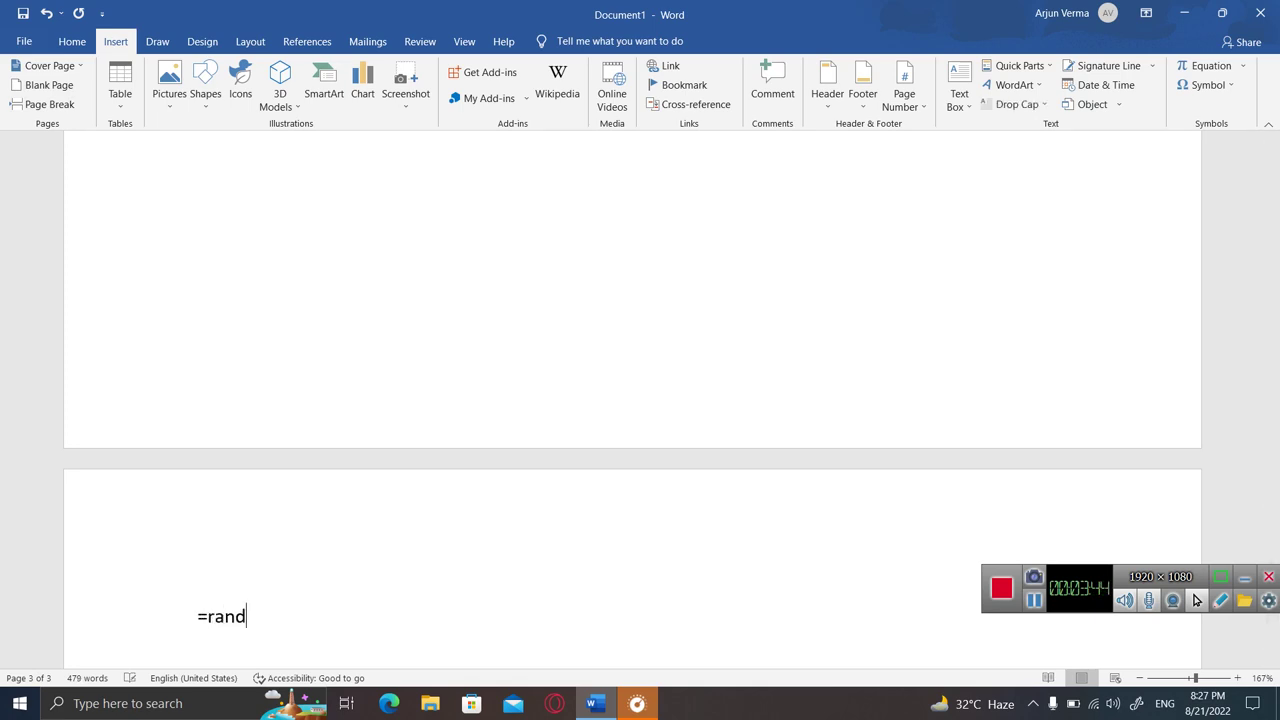
type("()")
key("Return")
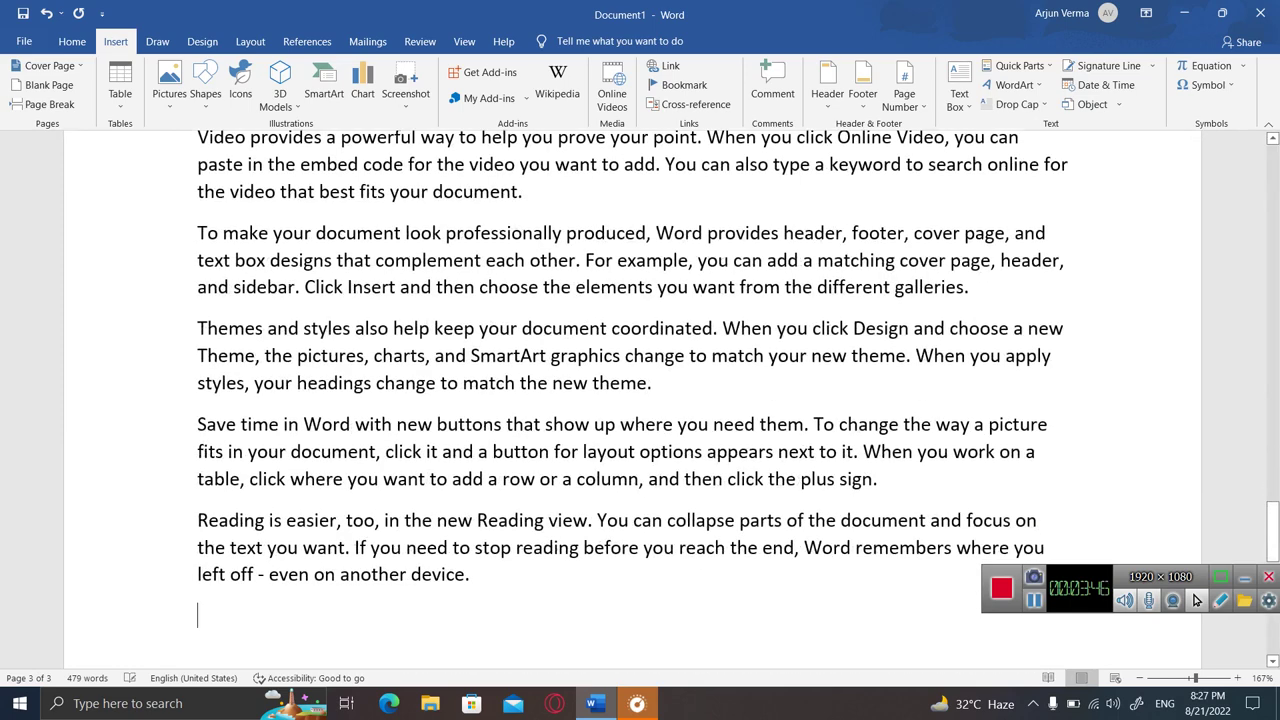
- Add an empty line after the paragraph ending 'galleries.'
left_click(529, 337)
key("Page_Up")
key("Page_Up")
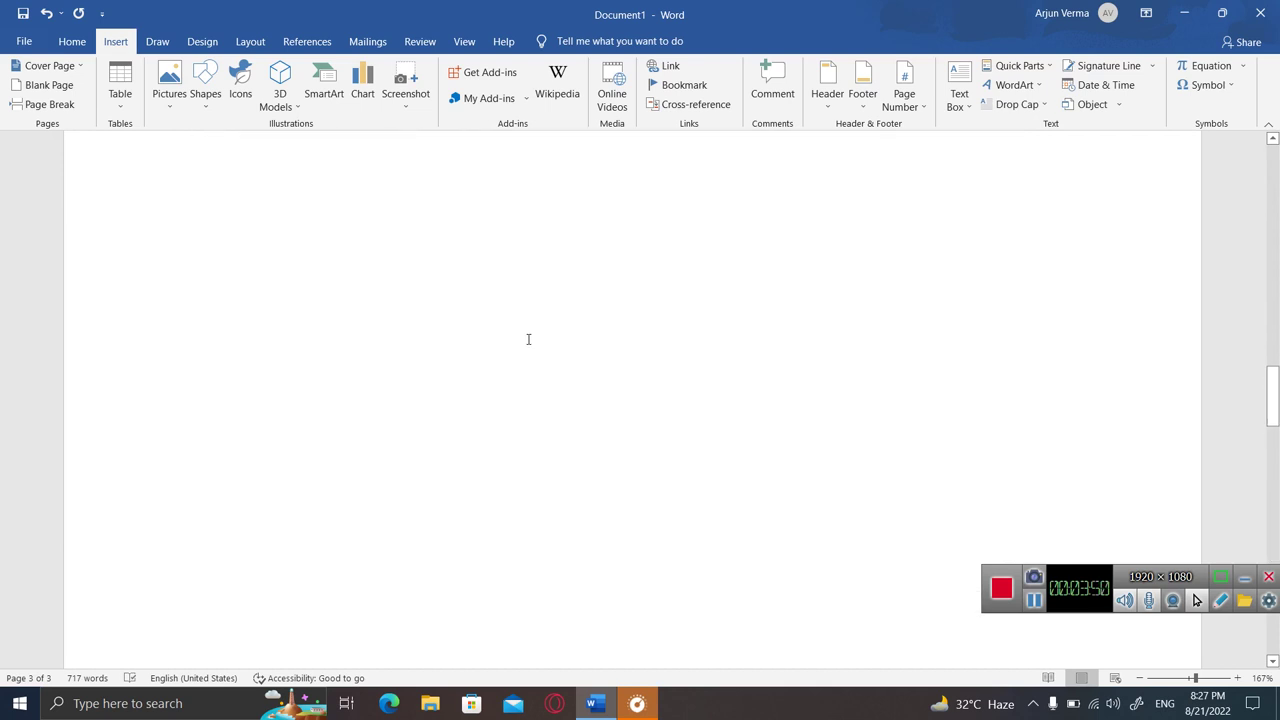
key("Page_Up")
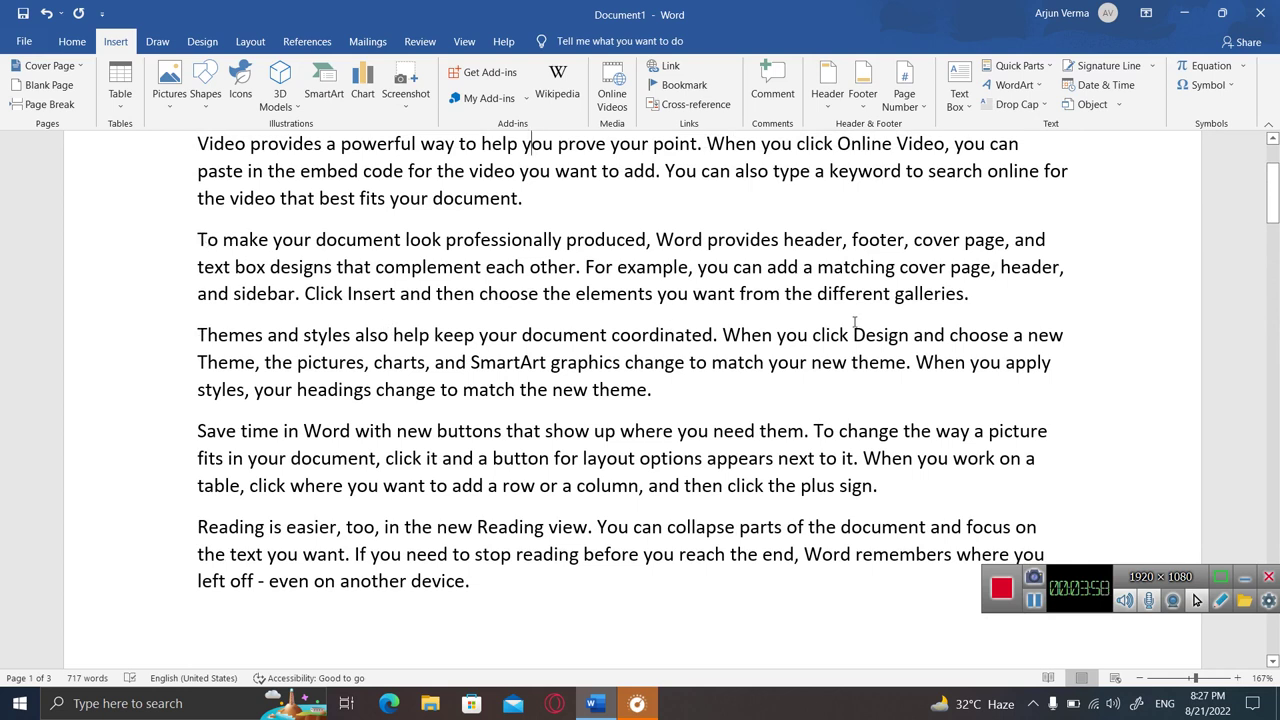
left_click(1005, 293)
key("Return")
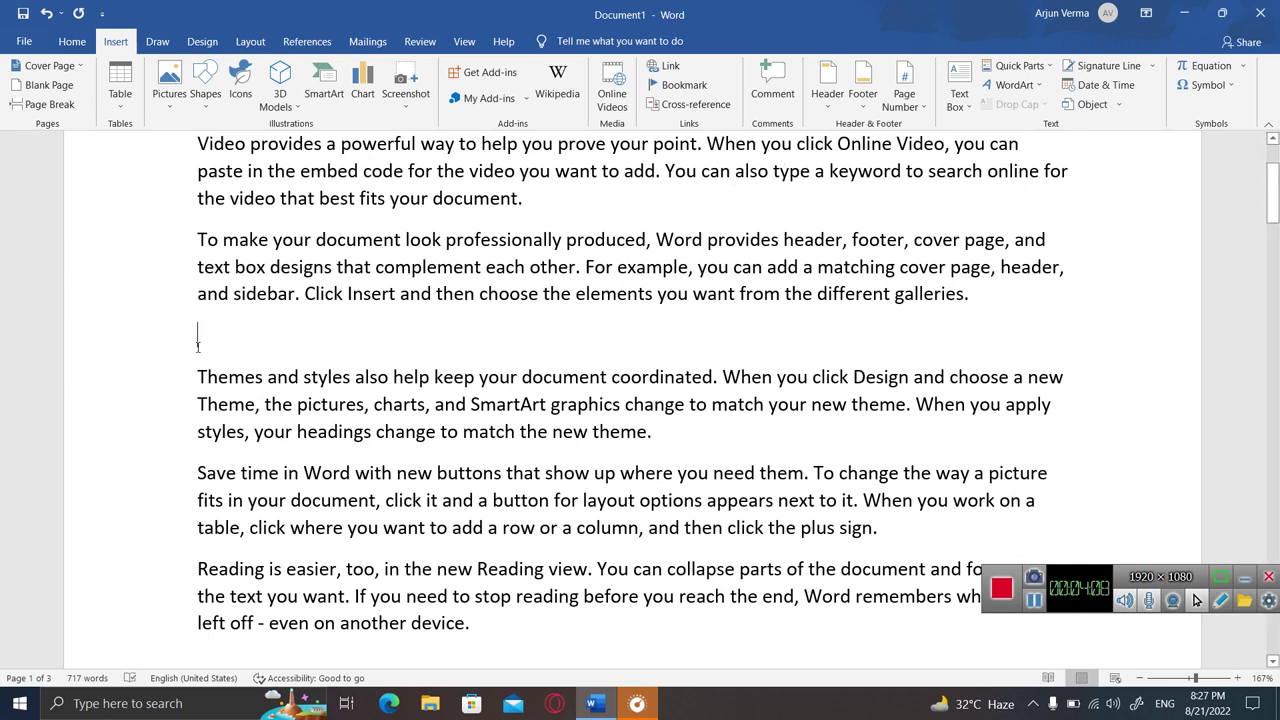
- Insert page breaks before the 'Themes and styles' and 'Reading is easier' paragraphs
left_click(50, 104)
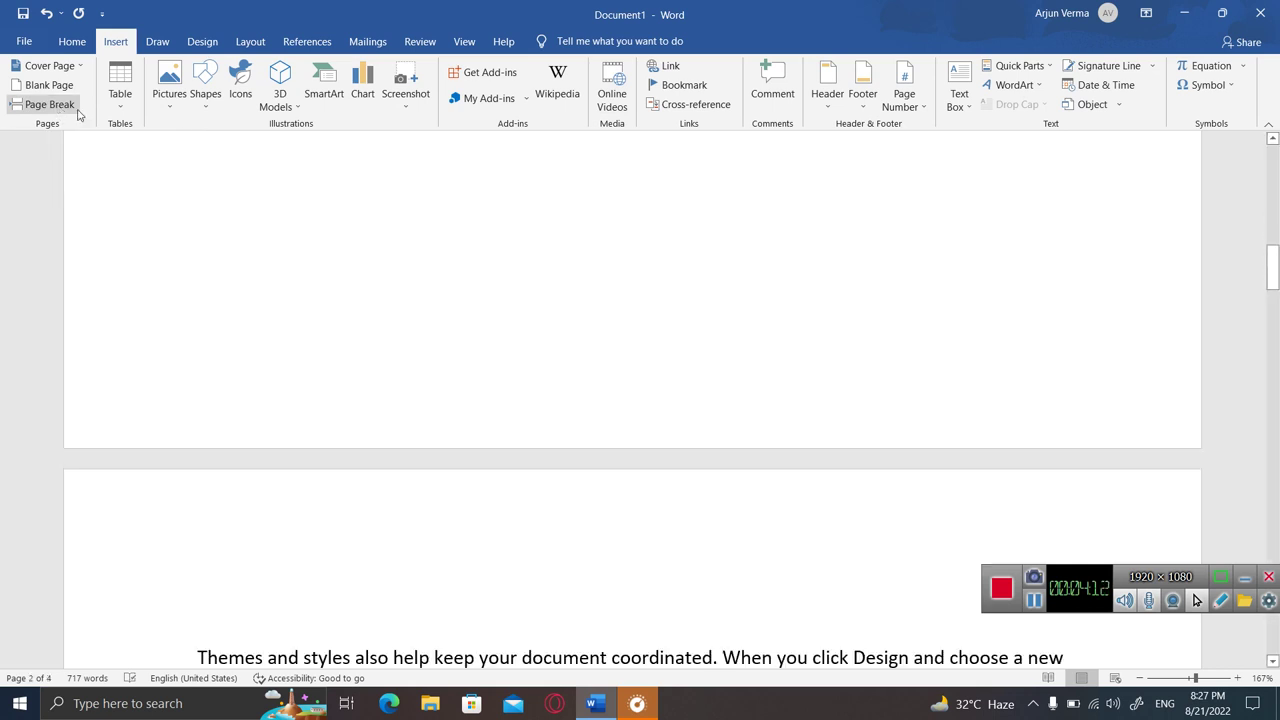
key("Down")
key("Down")
key("Down")
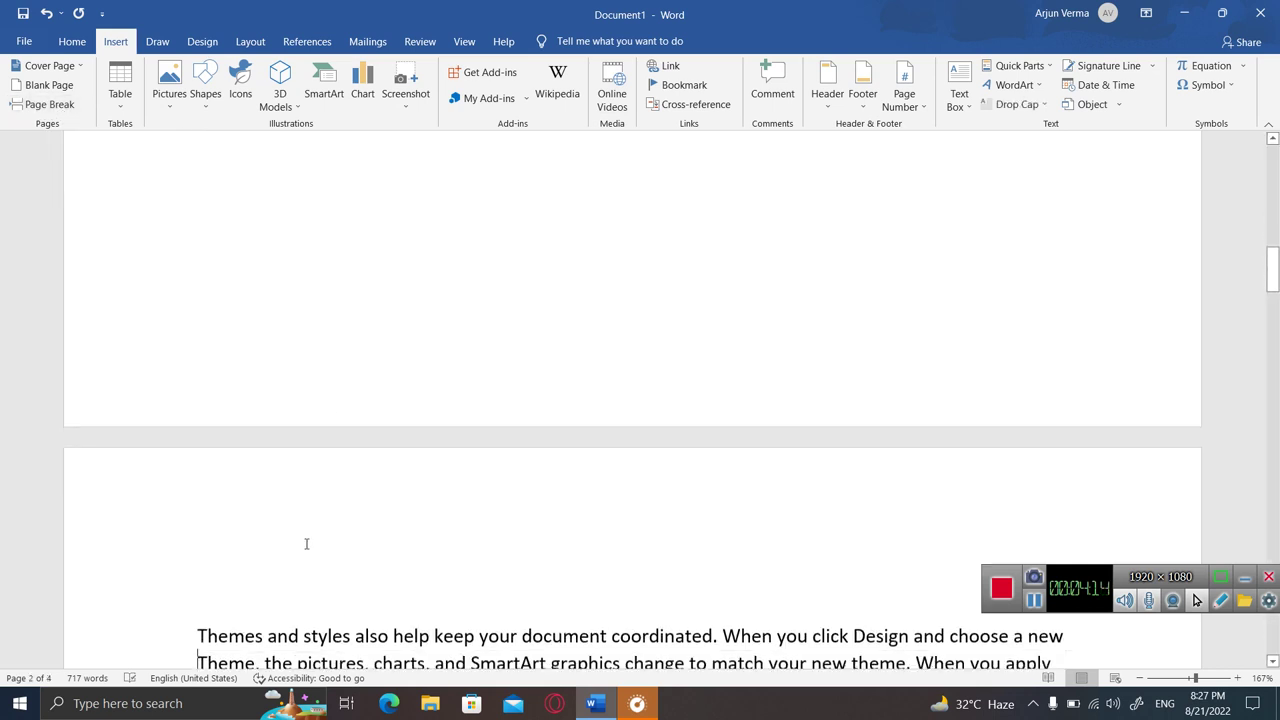
key("Down")
key("Down")
key("Down")
key("Down")
key("Down")
key("Down")
key("Down")
key("Down")
key("Down")
key("Down")
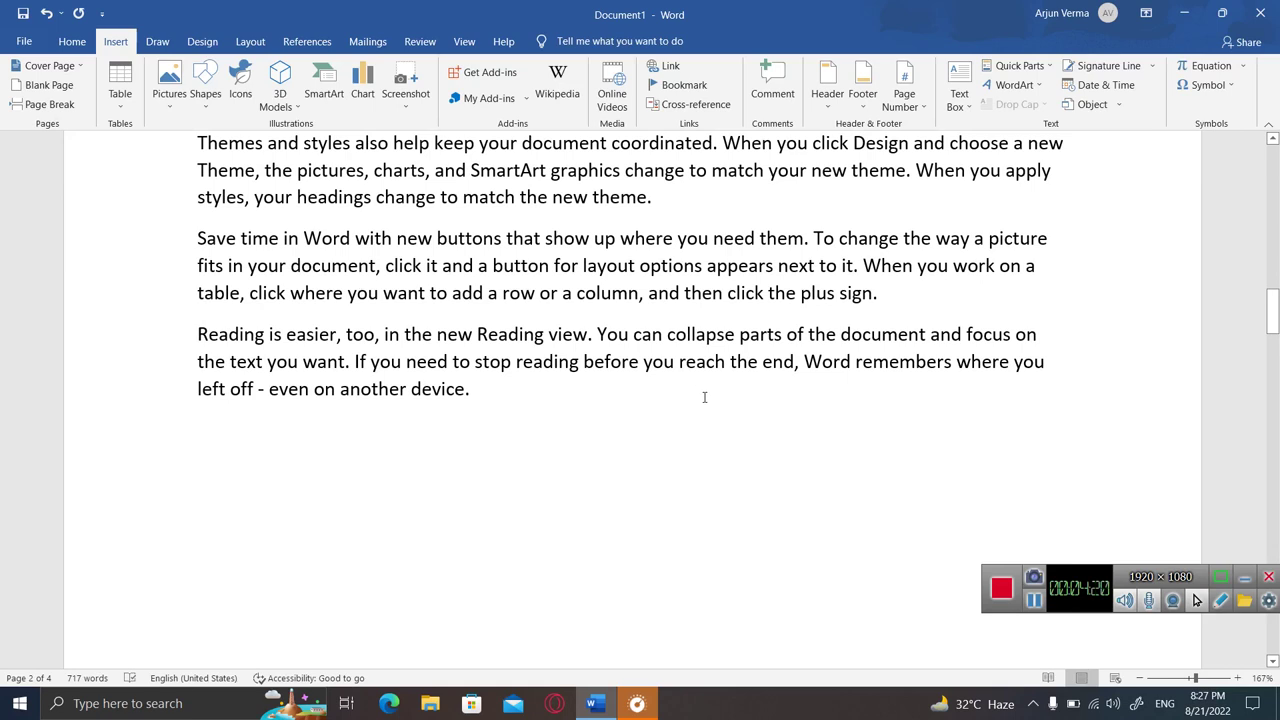
left_click(905, 304)
left_click(52, 104)
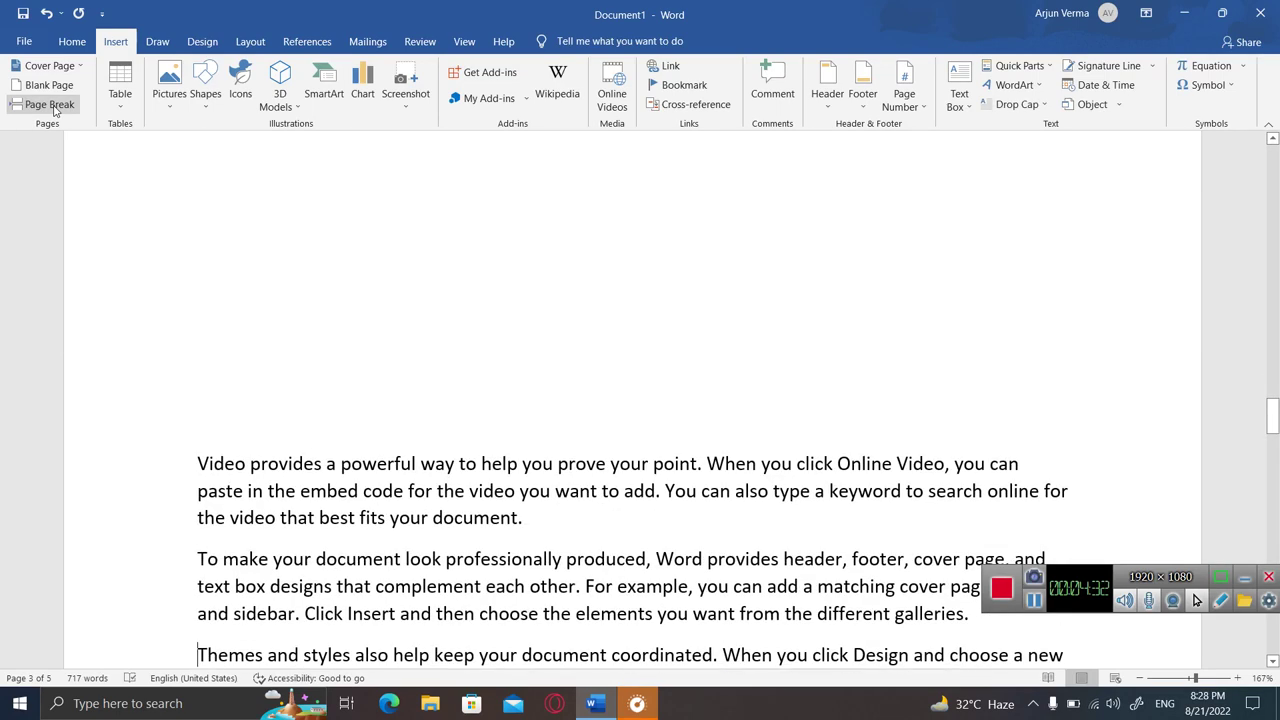
left_click(52, 104)
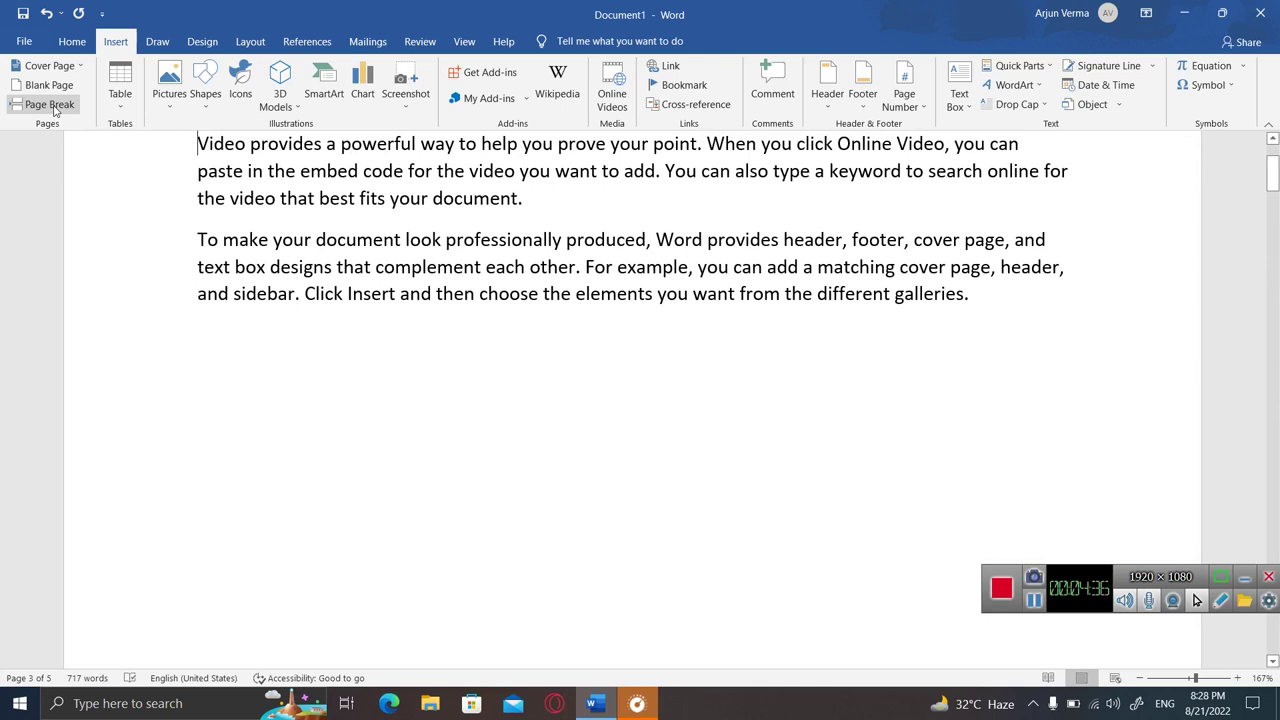
- Return to the empty line below the 'galleries.' paragraph
key("Down")
key("Down")
key("Down")
key("Down")
key("Down")
key("Down")
key("Down")
key("Down")
key("Down")
key("Down")
key("Down")
left_click(50, 104)
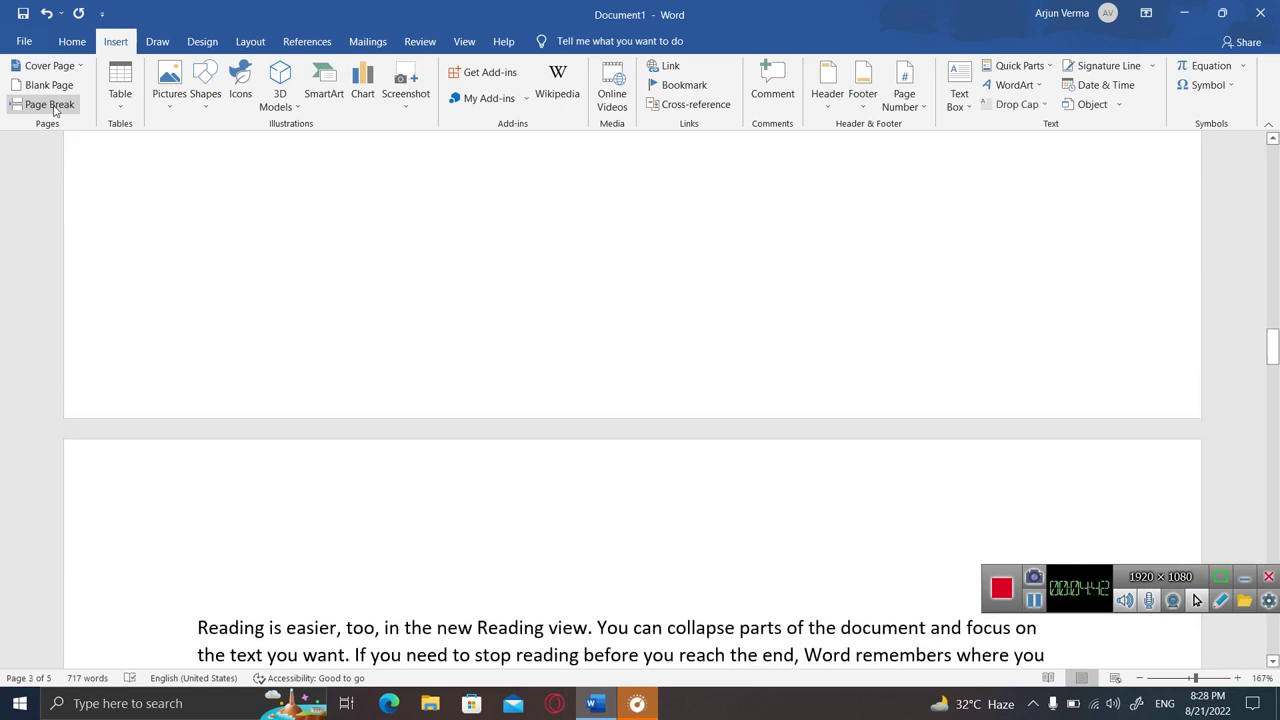
key("Up")
key("Up")
key("Up")
key("Up")
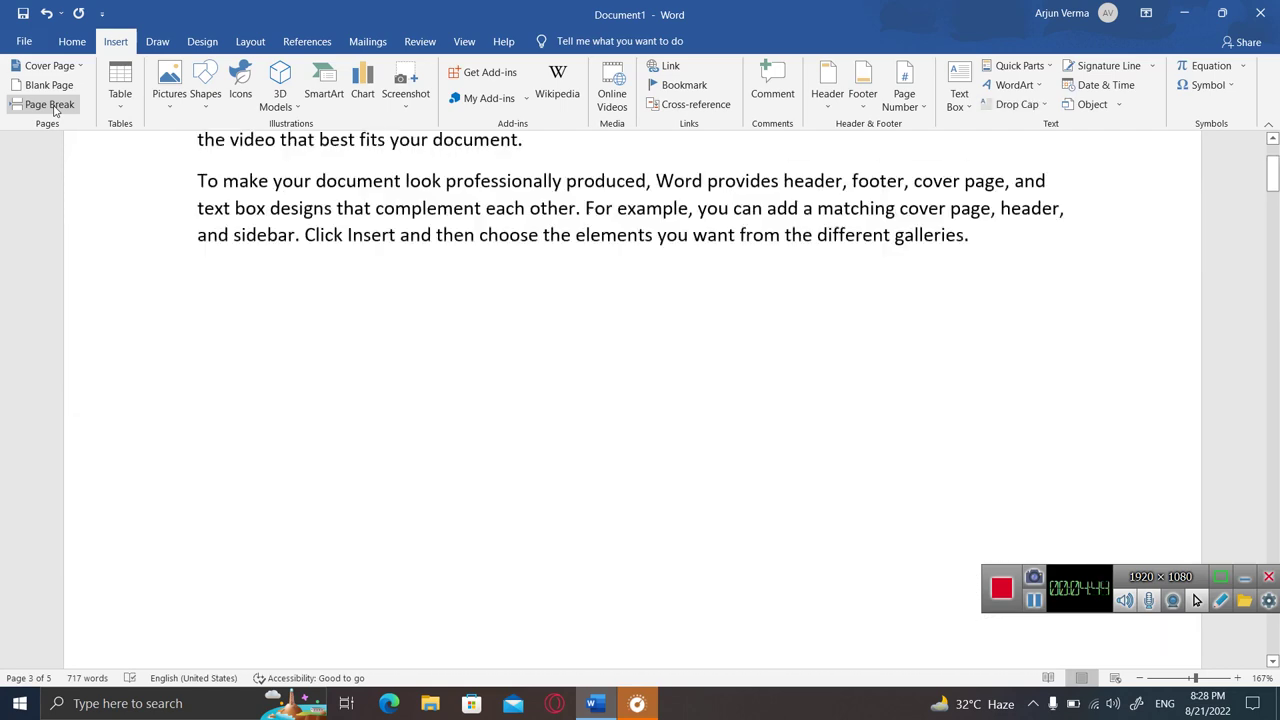
key("Up")
key("Up")
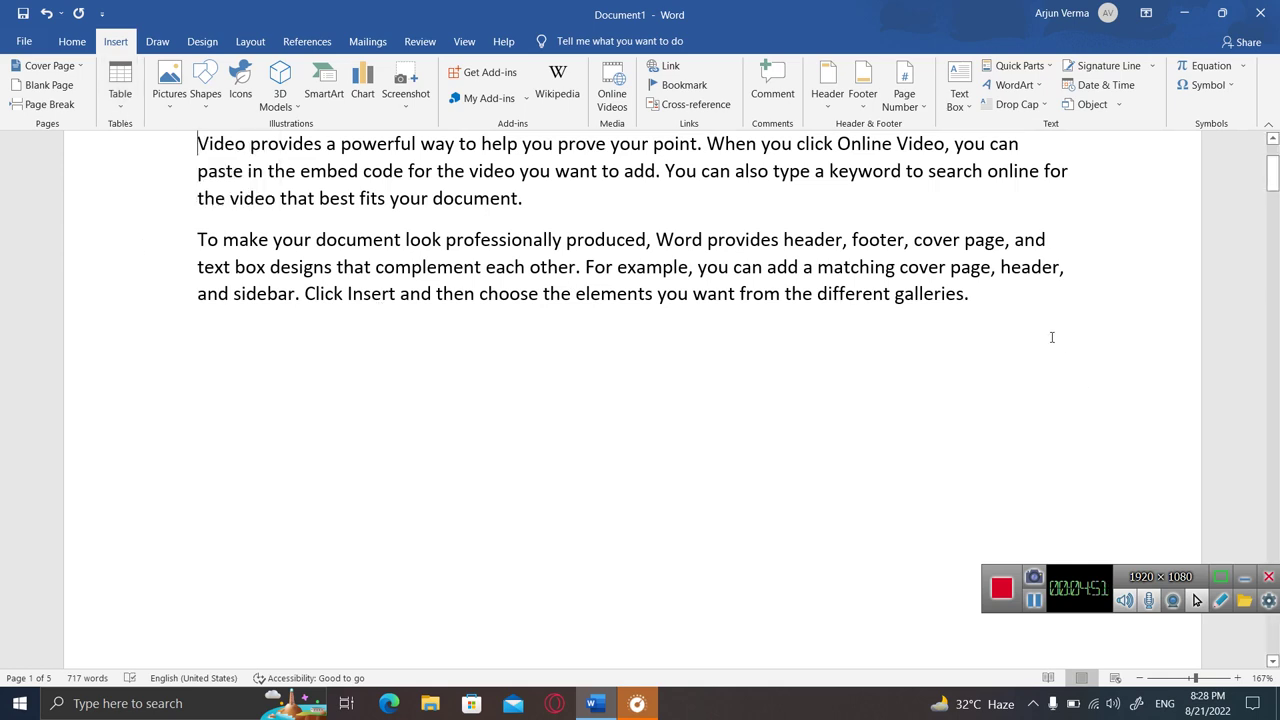
key("Return")
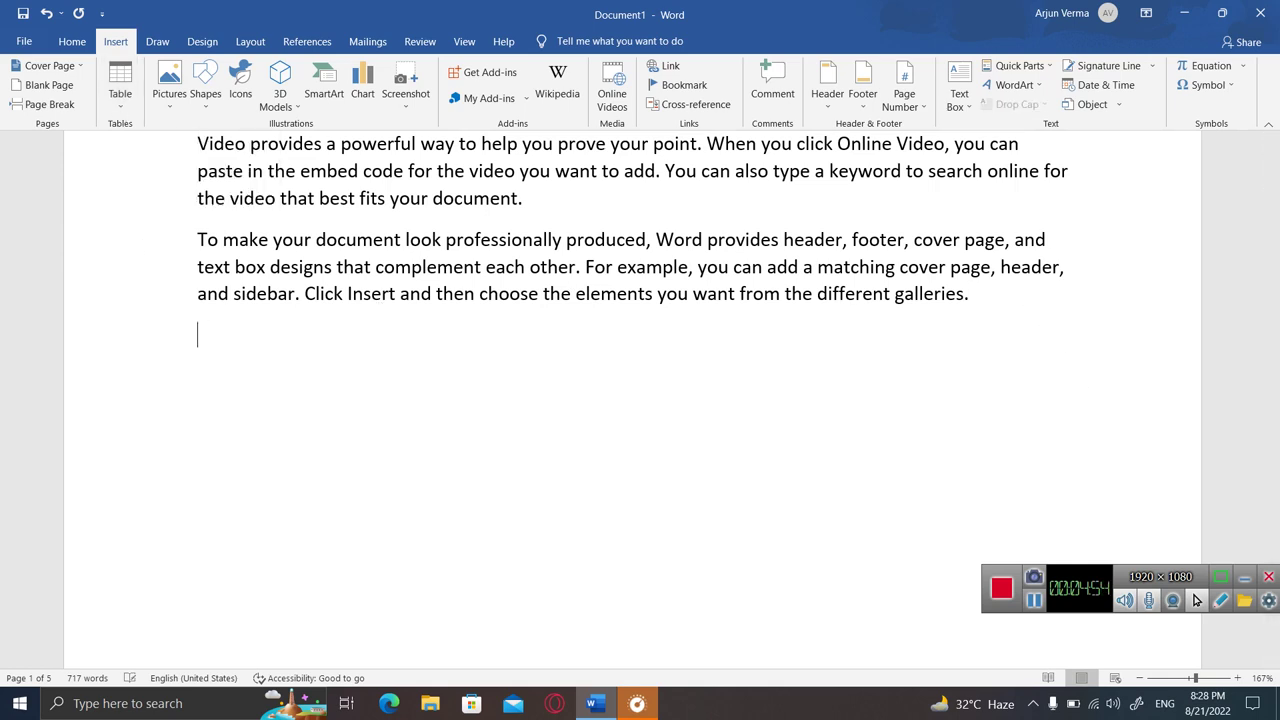
left_click(119, 100)
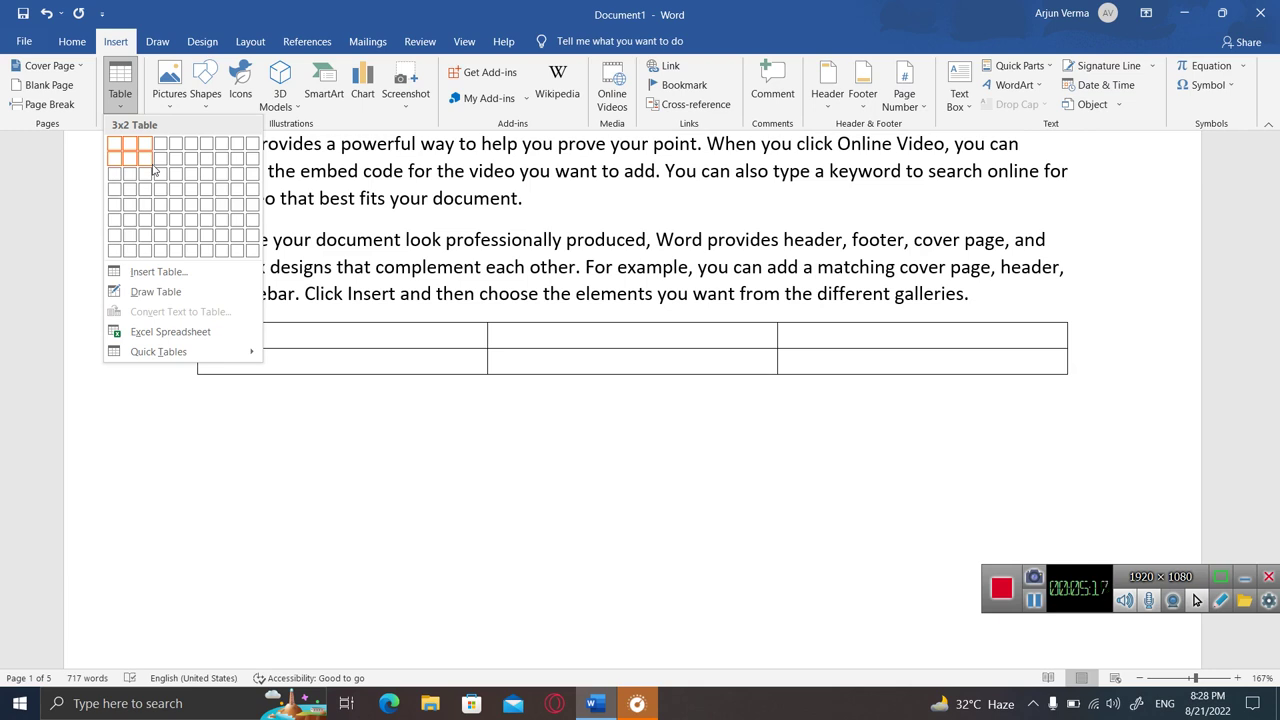
- Insert a 3x2 table with the headers roll no, name and class
left_click(153, 167)
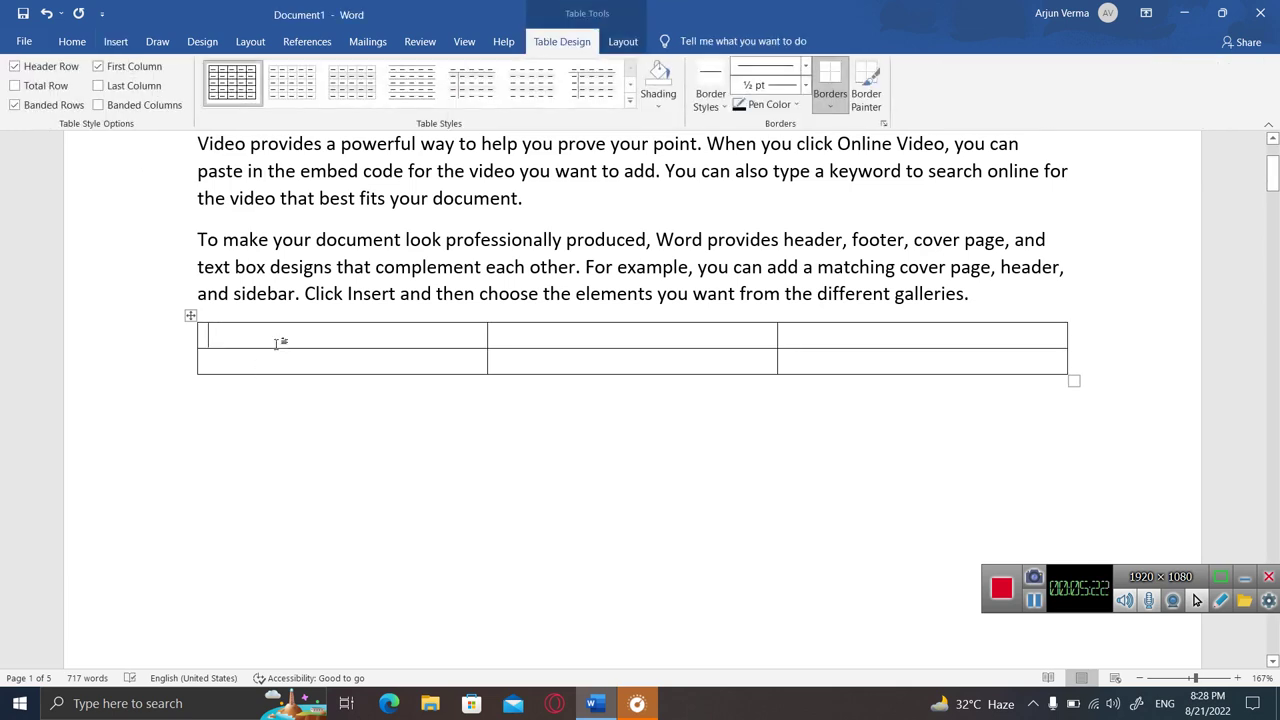
type("roll bo")
key("BackSpace")
key("BackSpace")
type("no")
key("Tab")
type("name")
key("Tab")
type("class")
key("Tab")
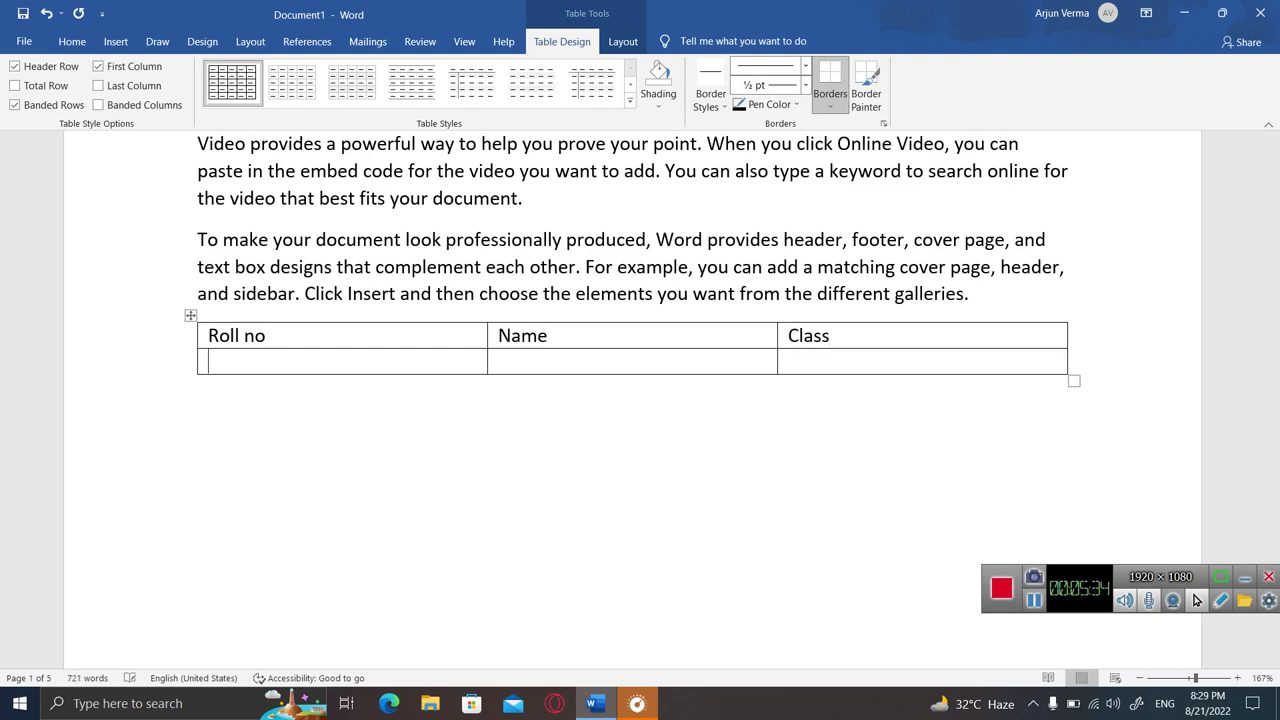
- Fill in rows 1, ram, 8th and 2, krishan, 9th, then add a line below
type("8")
key("BackSpace")
type("1")
key("Tab")
type("ram")
key("Tab")
type("8th")
key("Tab")
type("2")
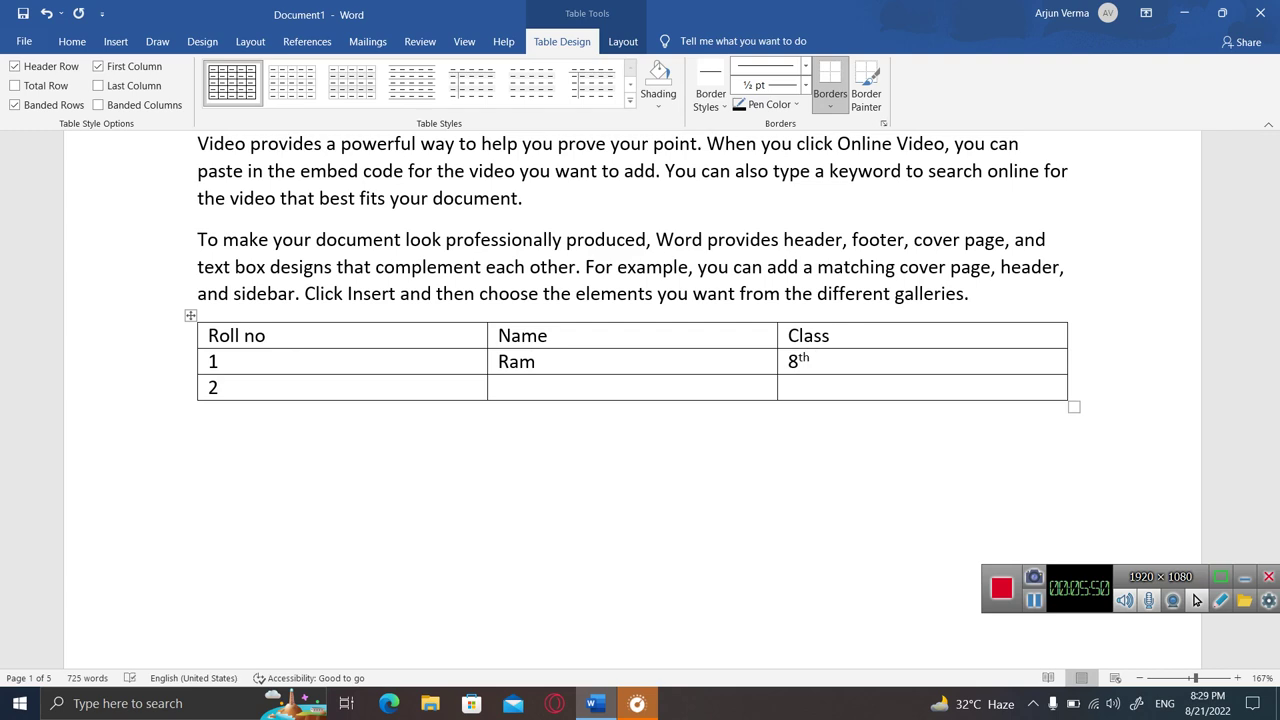
type("krishan")
key("Tab")
type("9th")
key("Down")
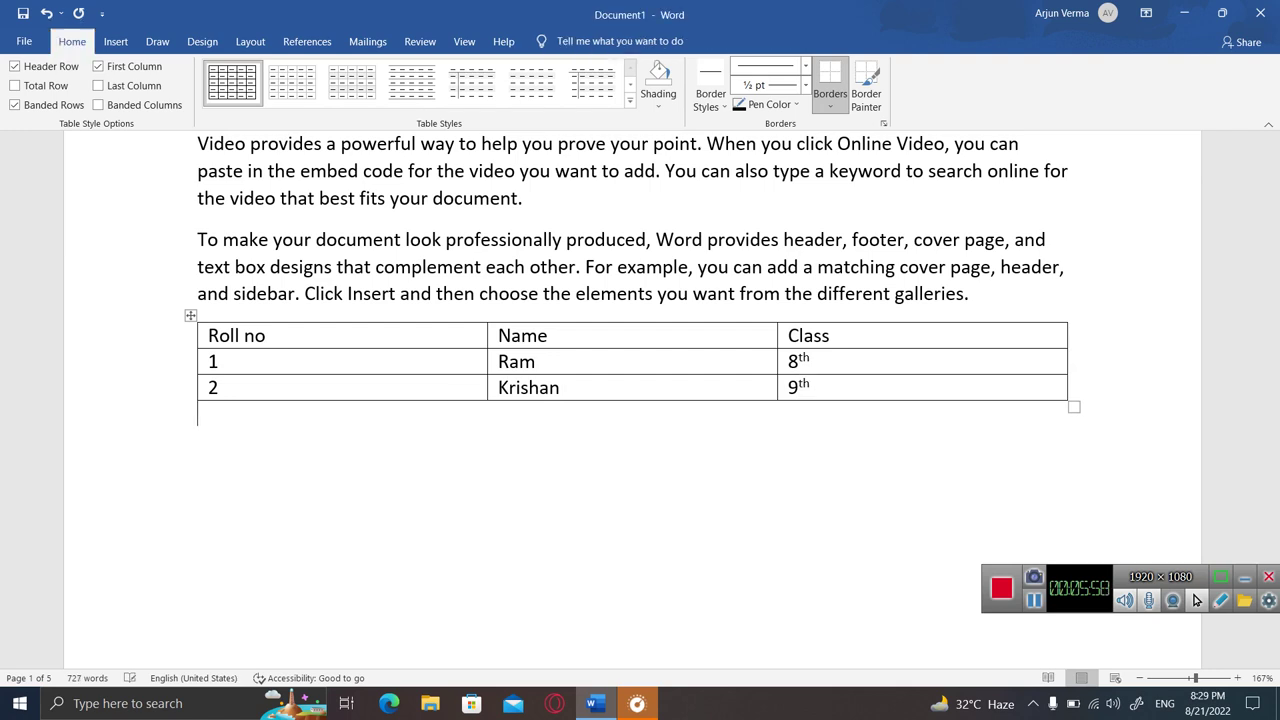
key("Return")
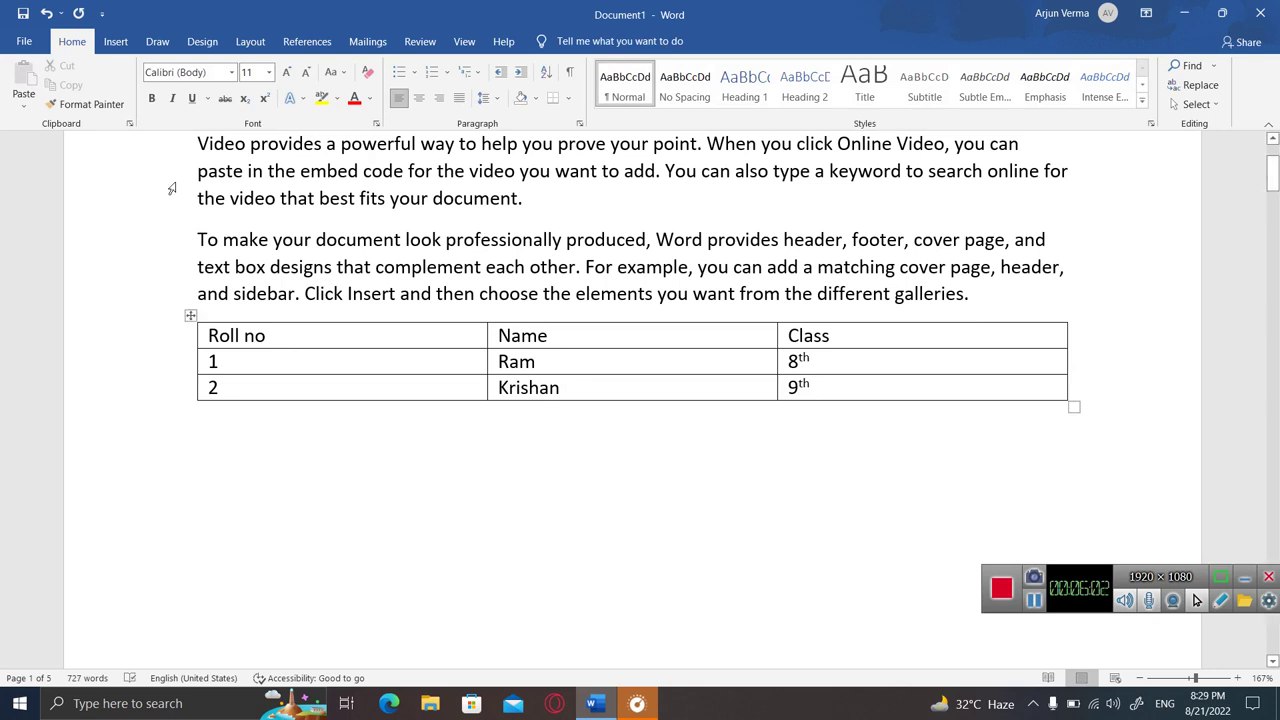
left_click(118, 43)
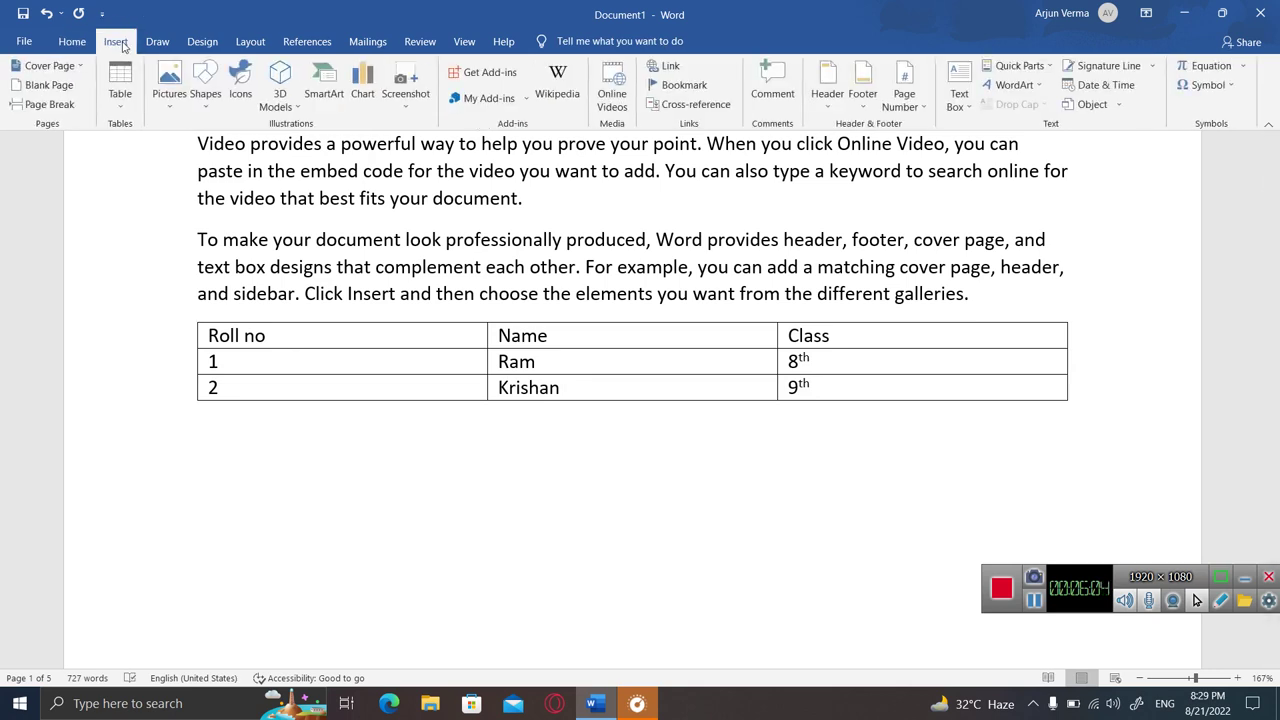
- Insert a 2-column, 2-row table with fixed 1.3-inch column width
left_click(119, 110)
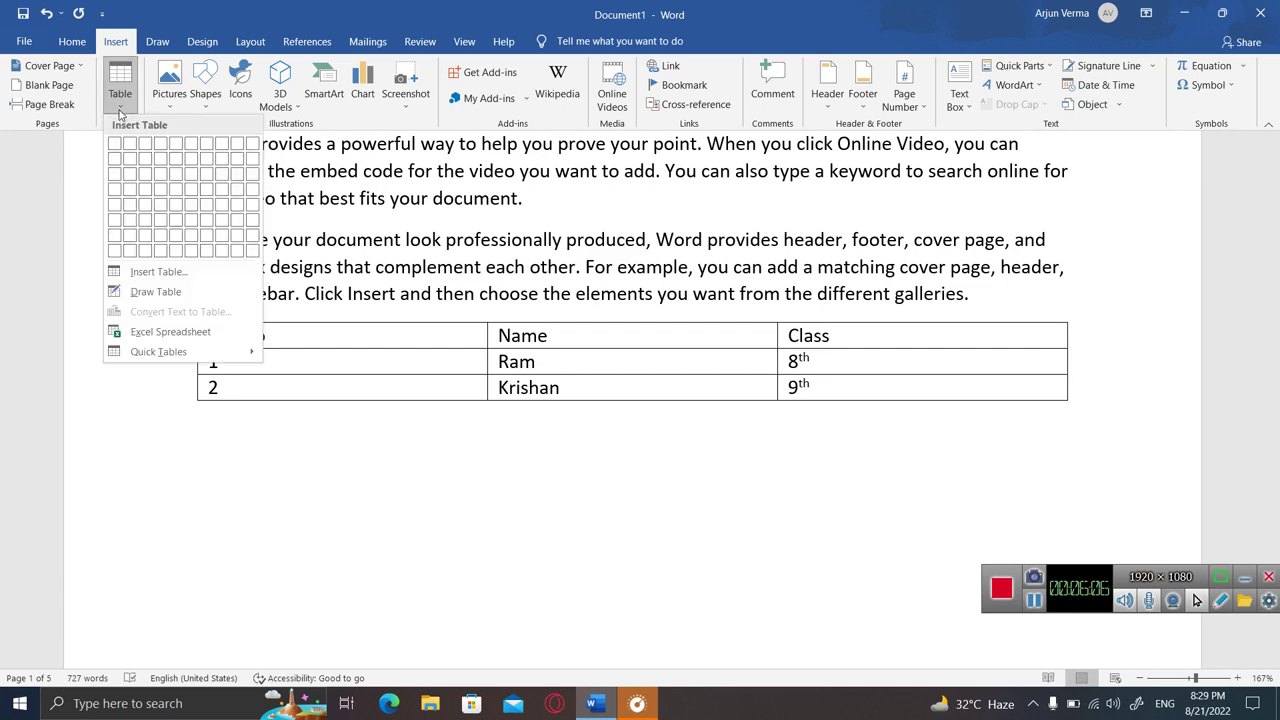
left_click(143, 273)
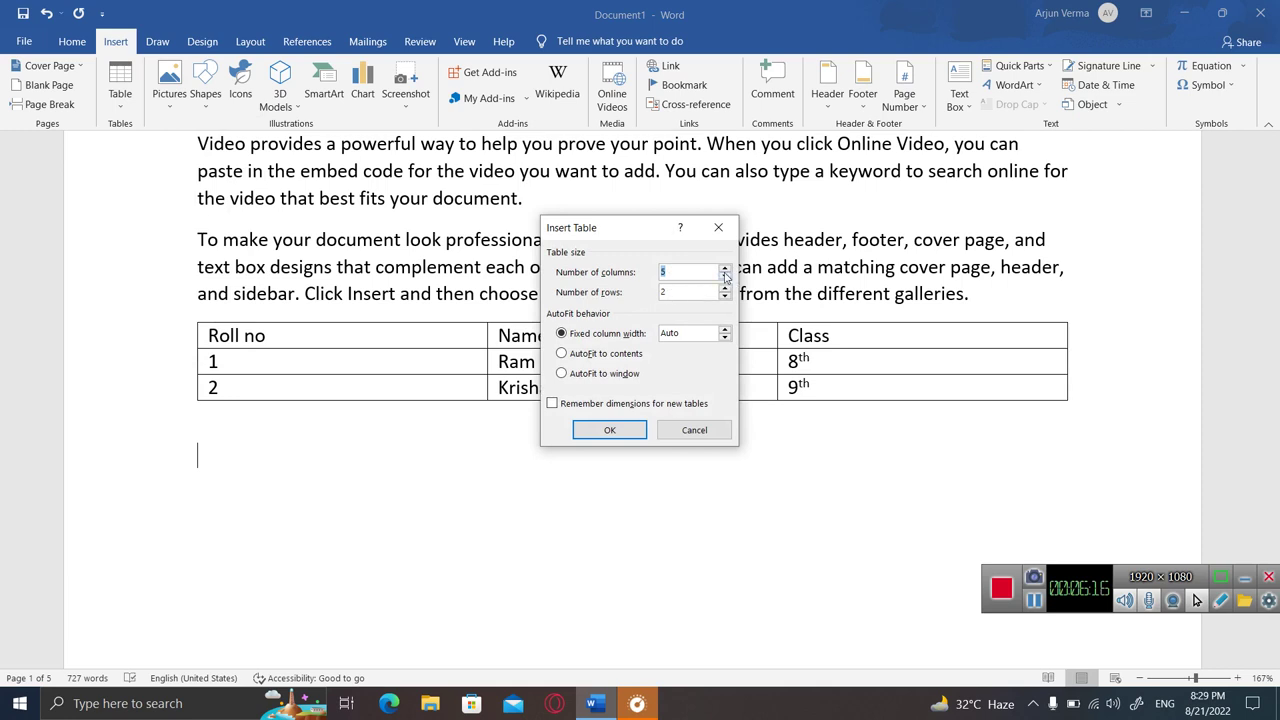
double_click(724, 281)
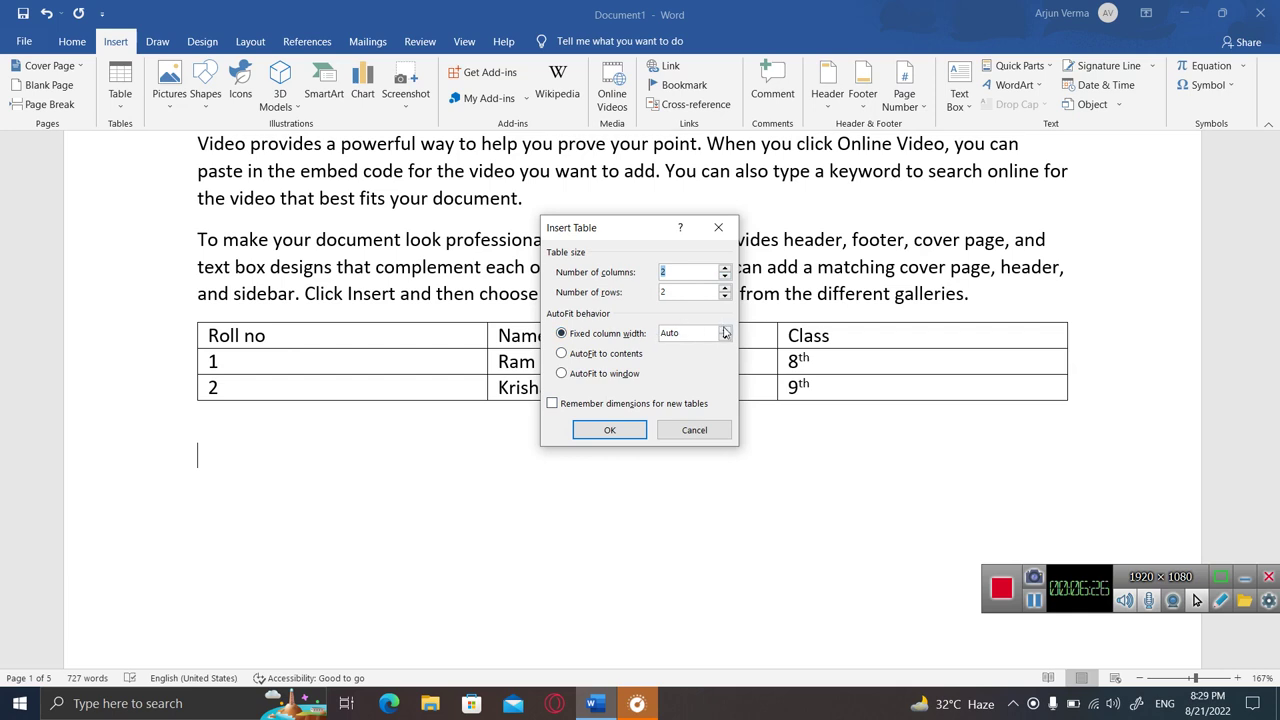
left_click(725, 329)
left_click(725, 330)
left_click(725, 330)
left_click(607, 356)
left_click(600, 375)
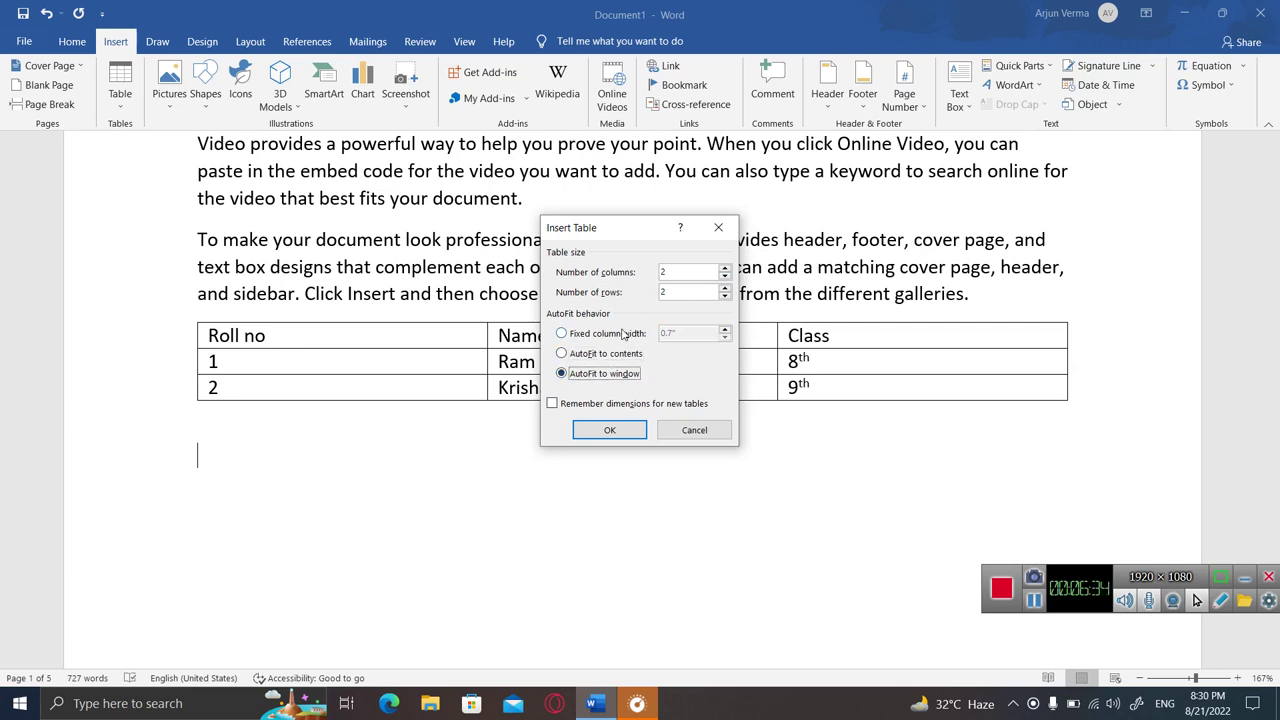
left_click(624, 335)
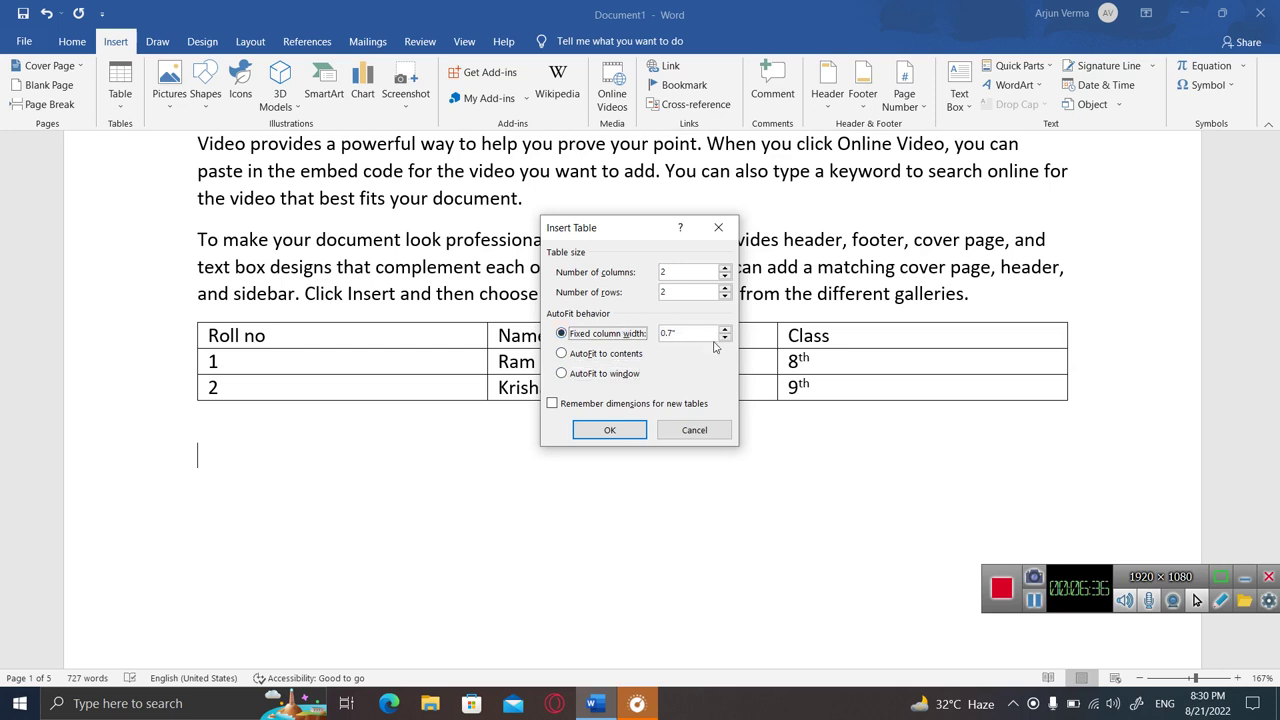
left_click(726, 338)
left_click(725, 329)
left_click(725, 329)
left_click(607, 431)
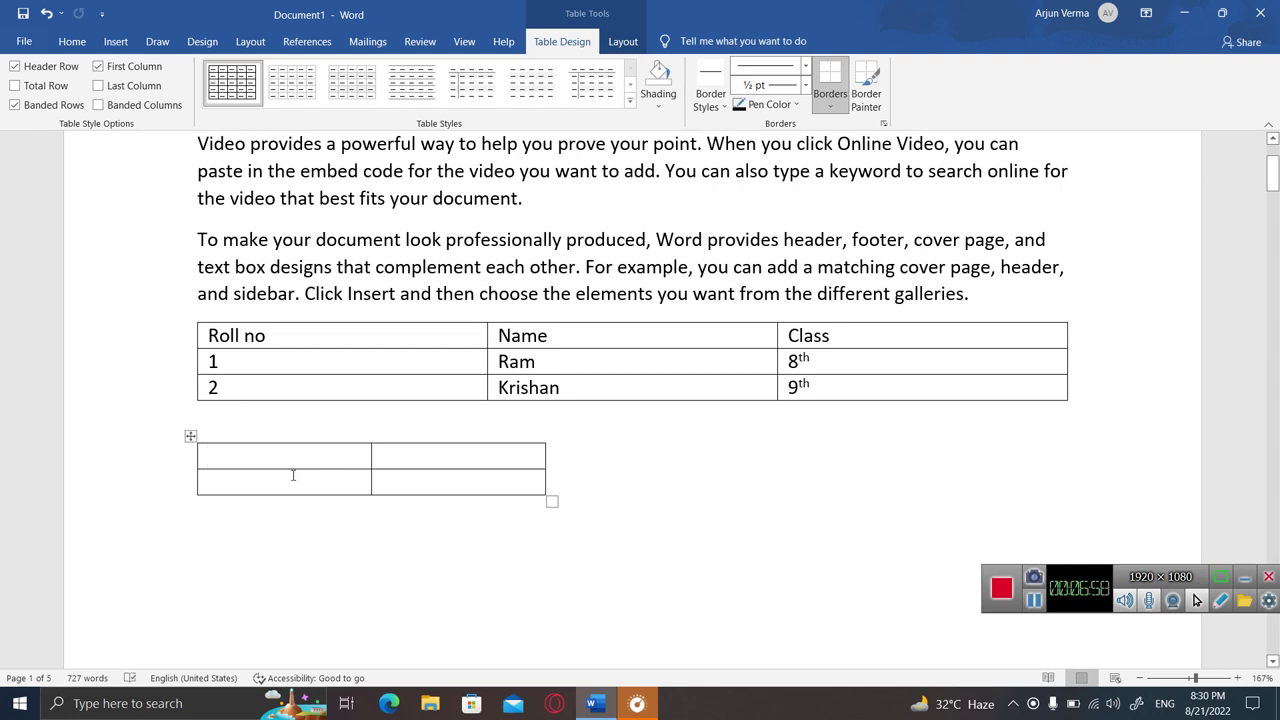
- Enter toys name, price, teddy and 900, then add a line below the table
type("toys name")
key("Tab")
type("price")
key("Tab")
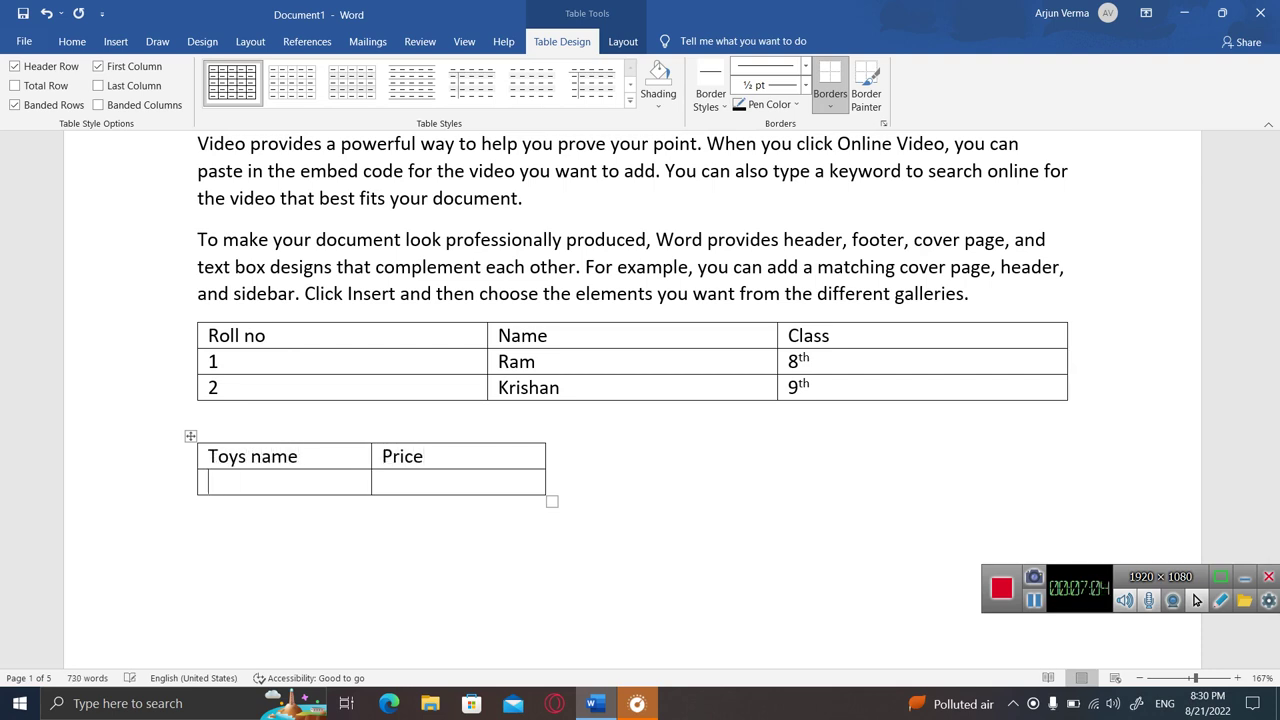
type("teddy")
key("Tab")
type("900")
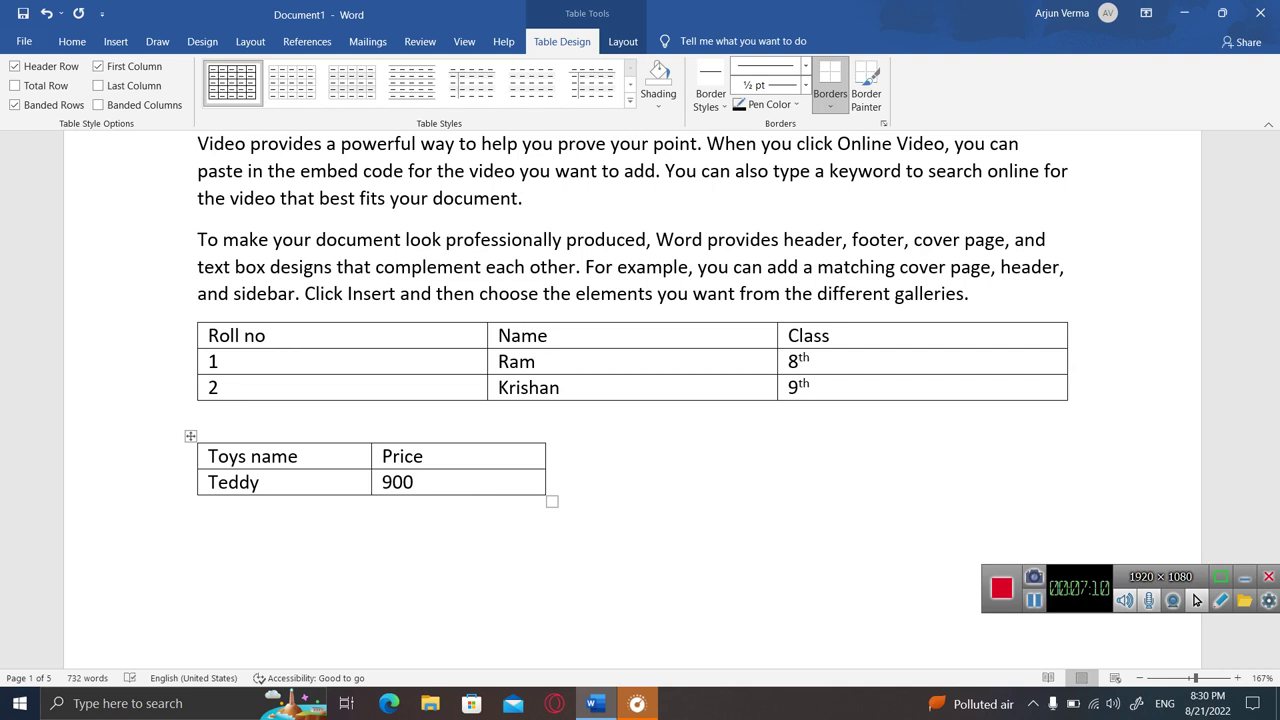
left_click(207, 508)
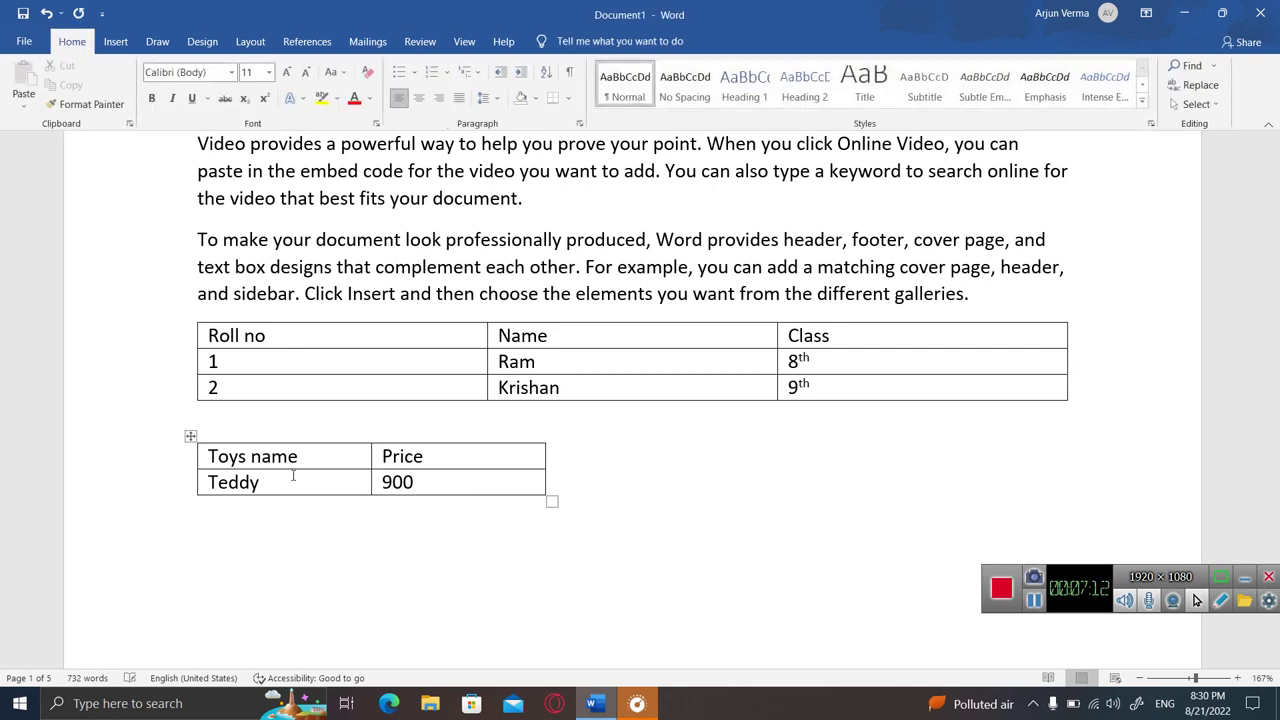
key("Return")
left_click(116, 44)
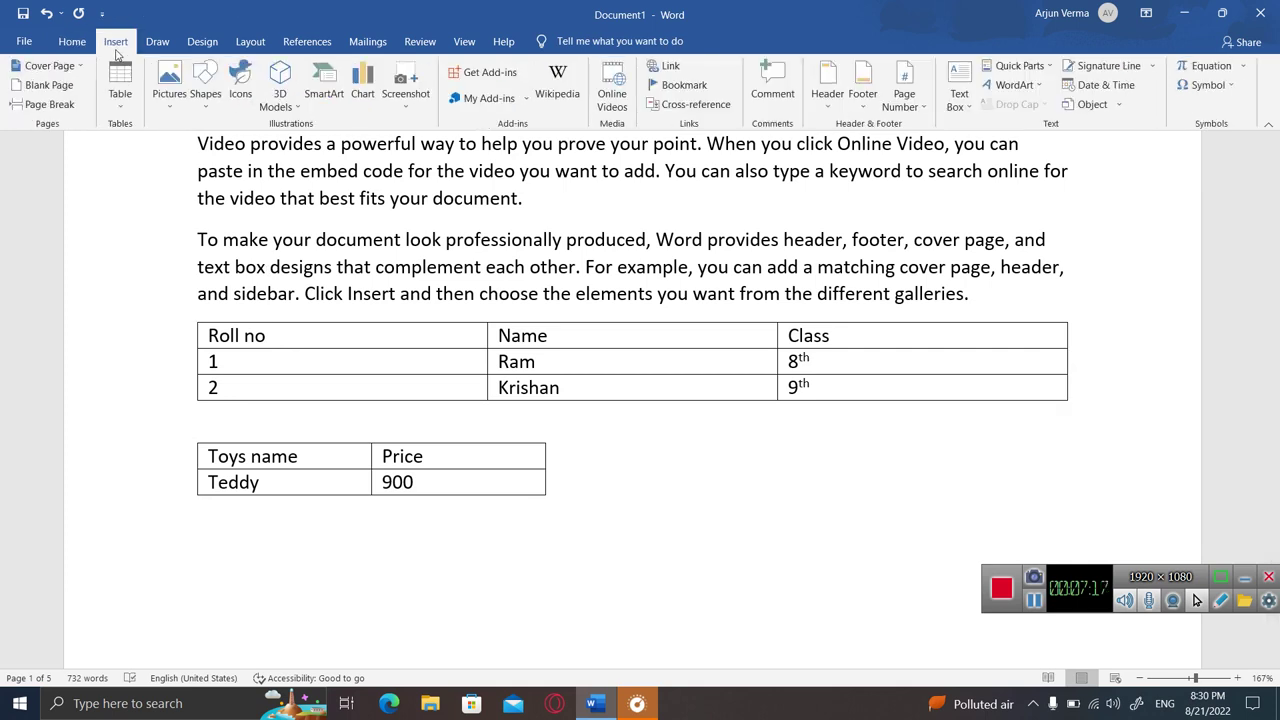
- Insert a 2-column, 2-row table set to AutoFit to contents
left_click(120, 112)
left_click(113, 186)
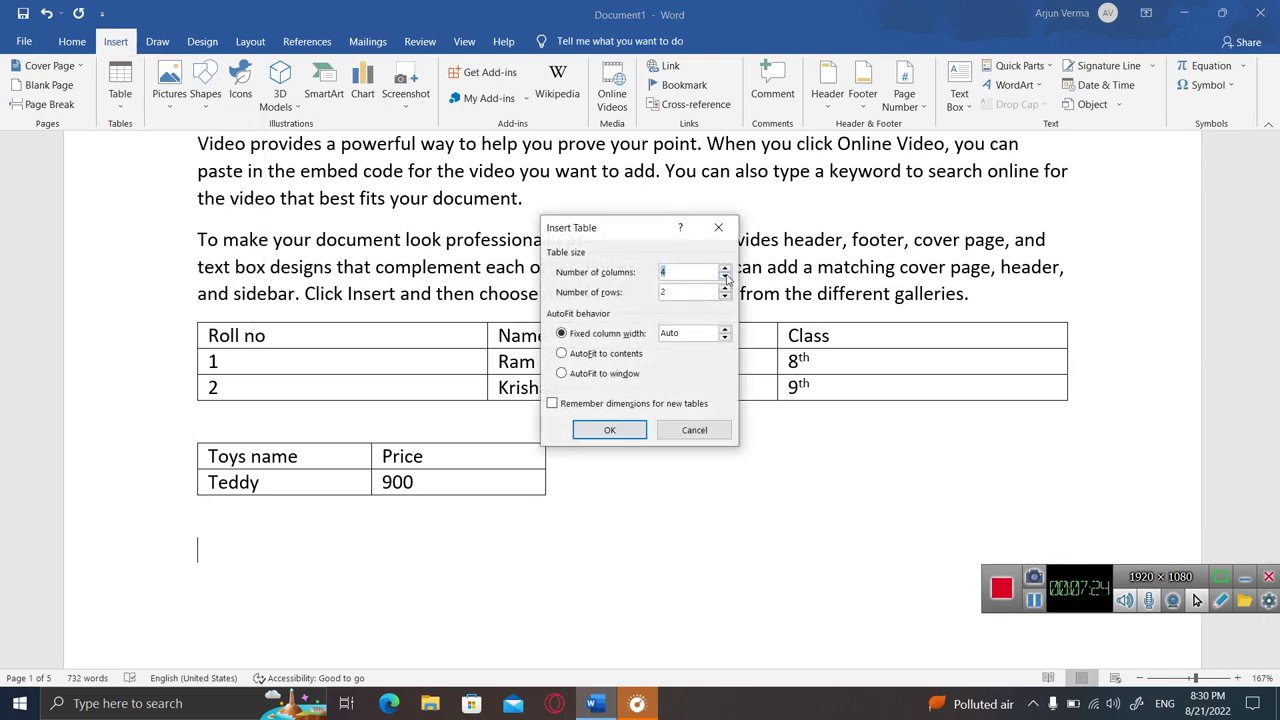
left_click(726, 278)
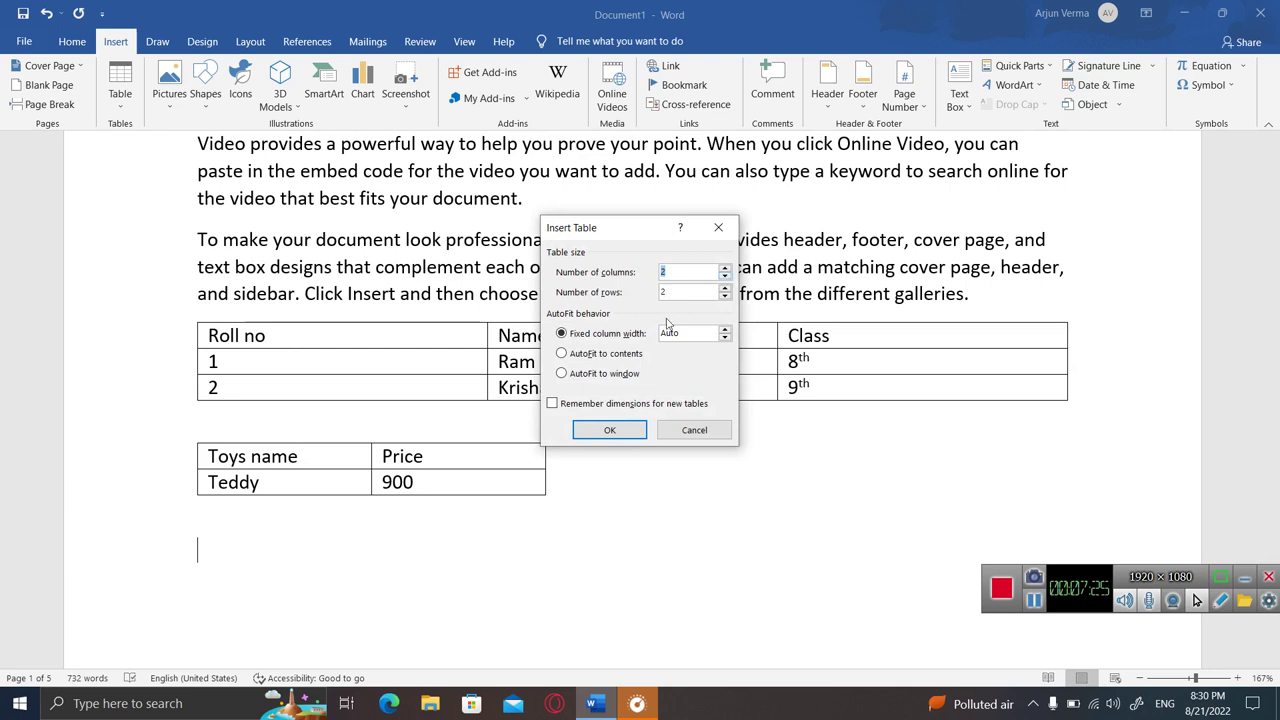
left_click(585, 358)
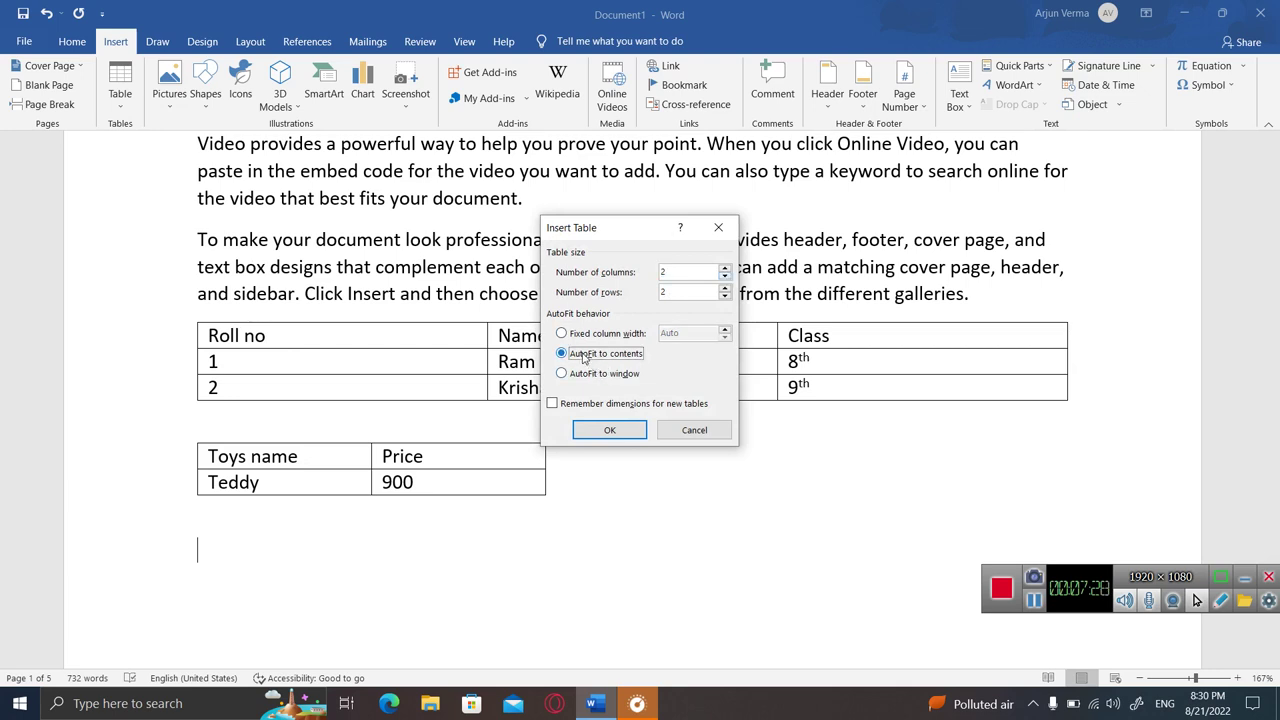
left_click(609, 430)
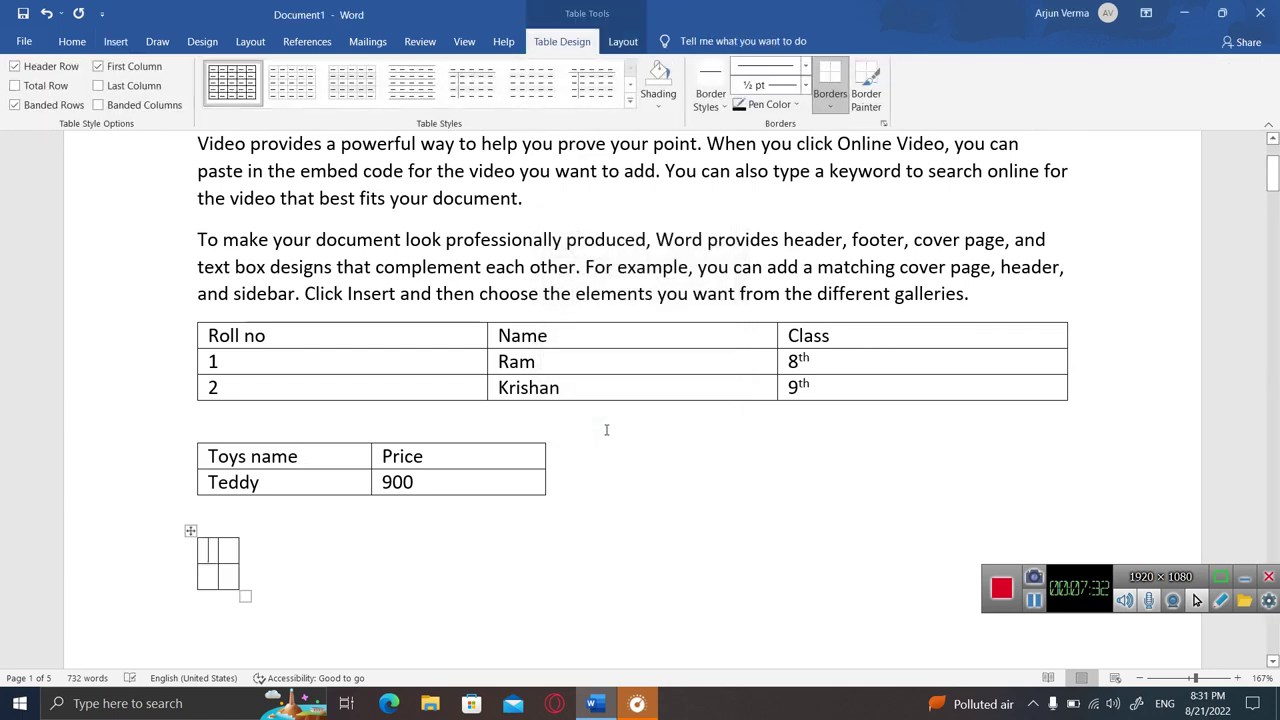
- Fill the table with toy name, price, teddy bear and 900
type("toy")
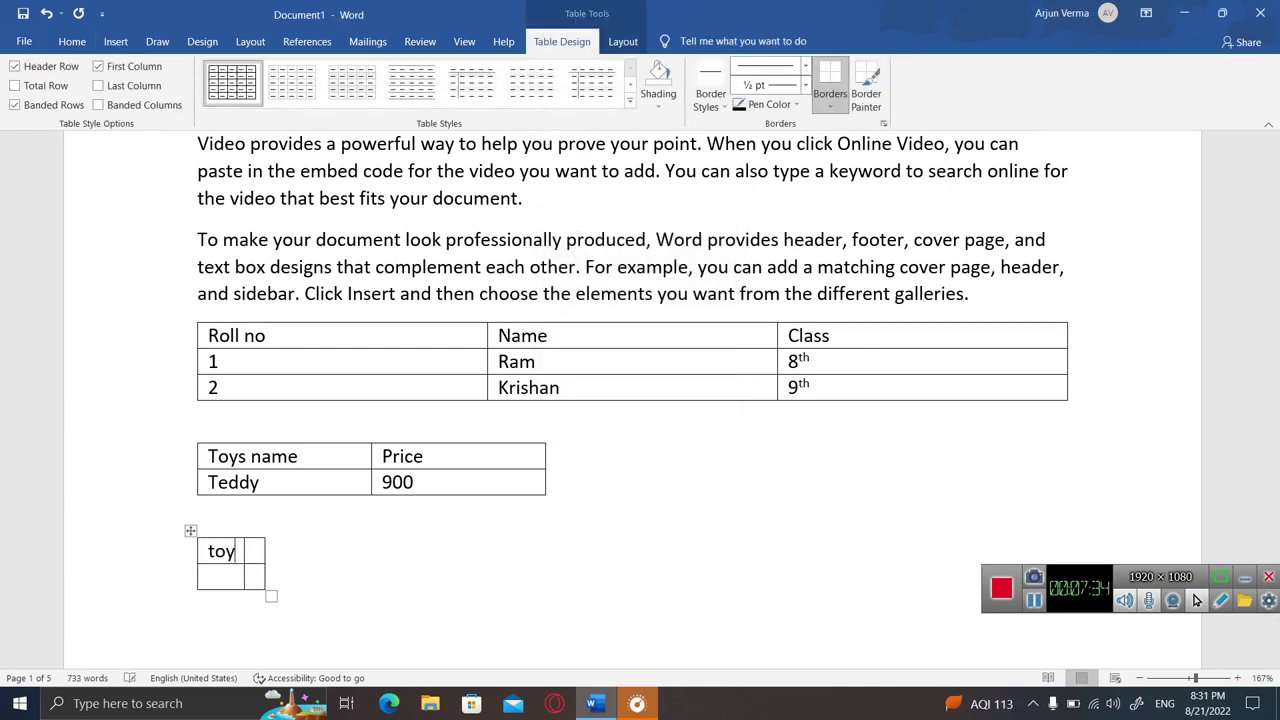
type("Toy name")
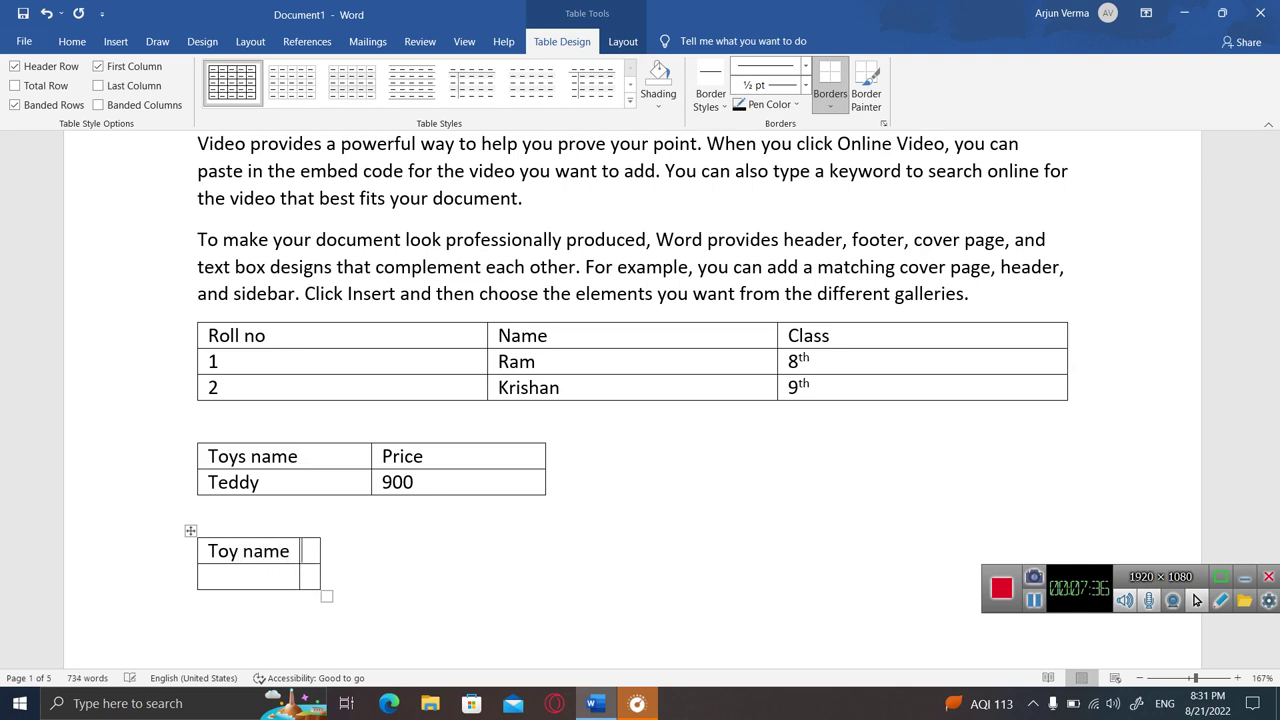
type("price")
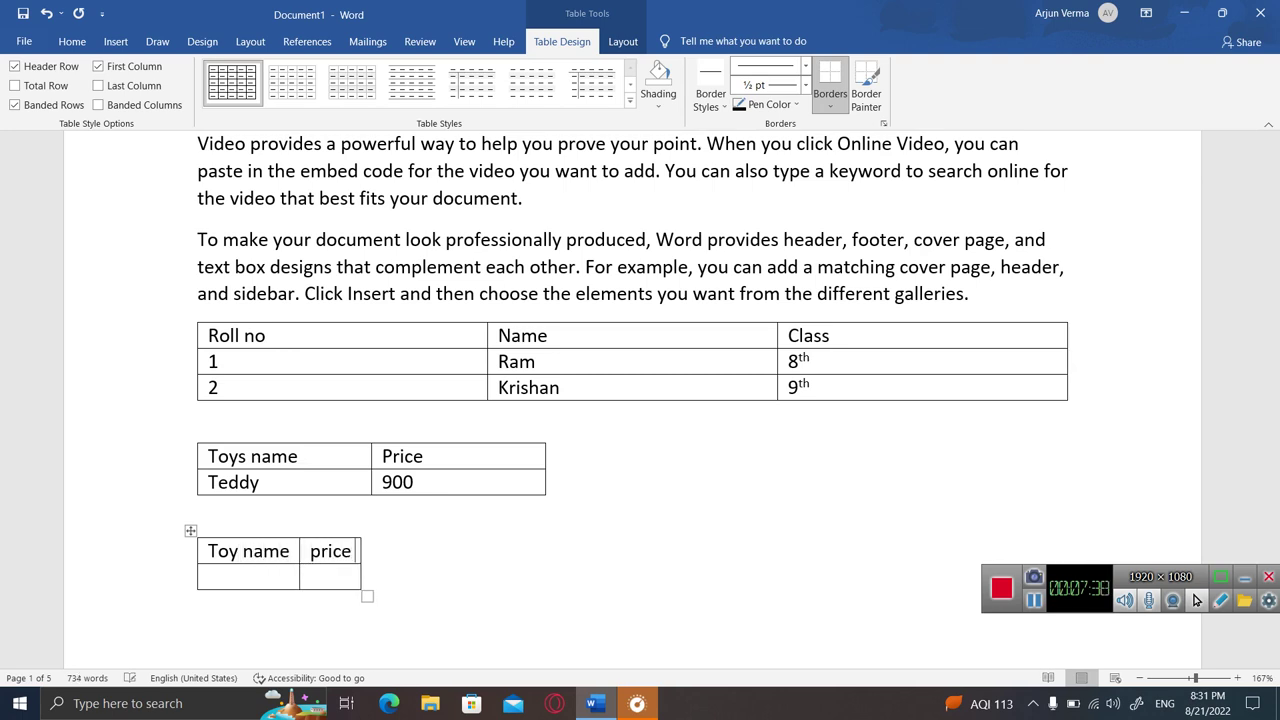
key("Tab")
type("teddy ")
type("bear")
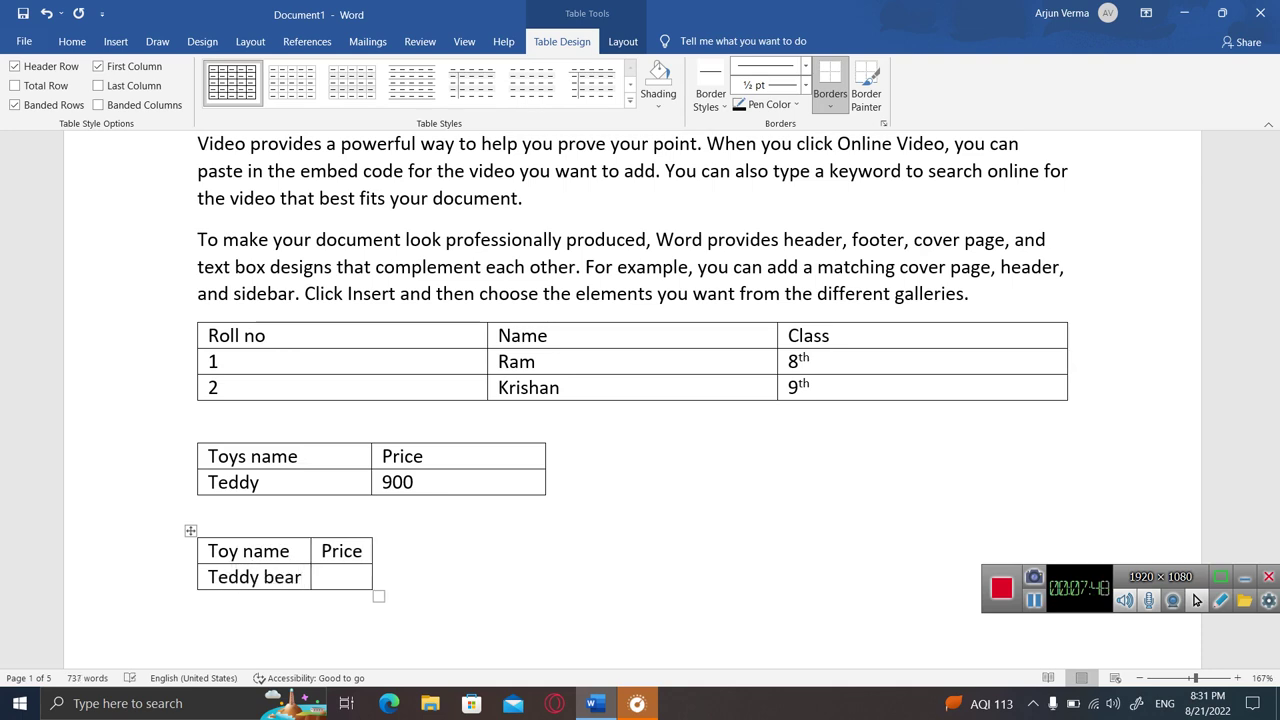
type("900")
left_click(606, 430)
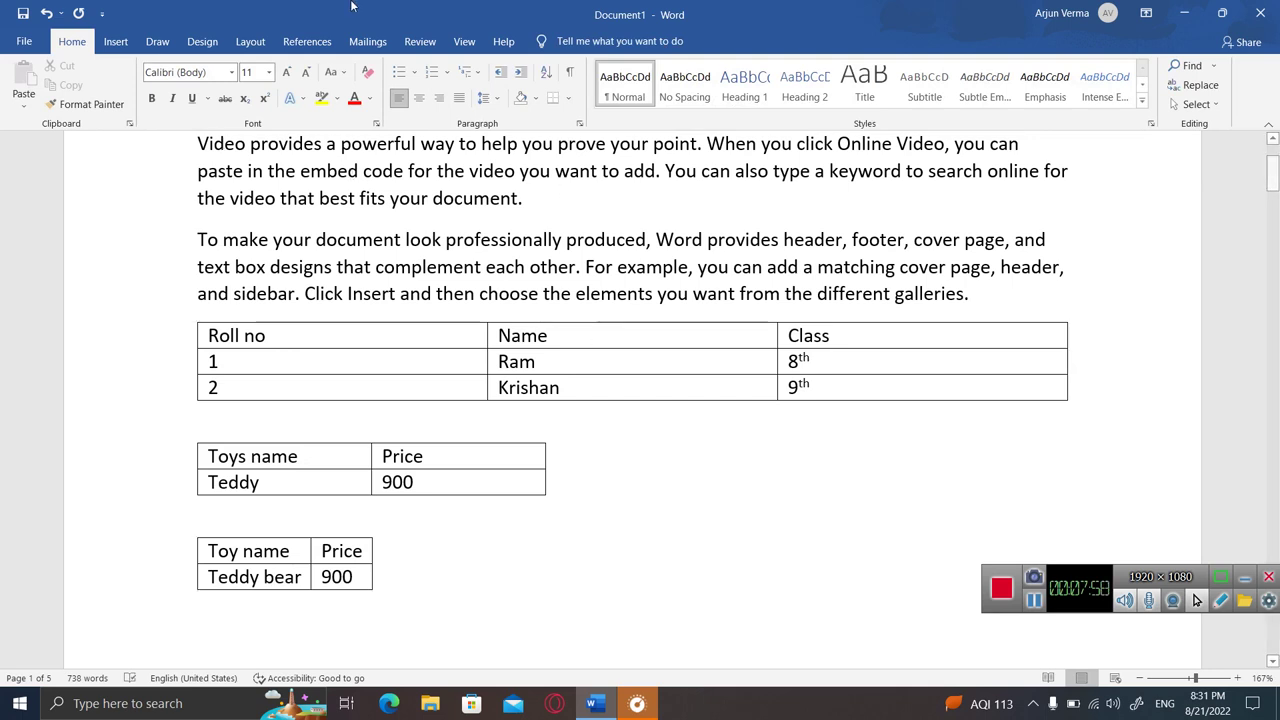
left_click(118, 43)
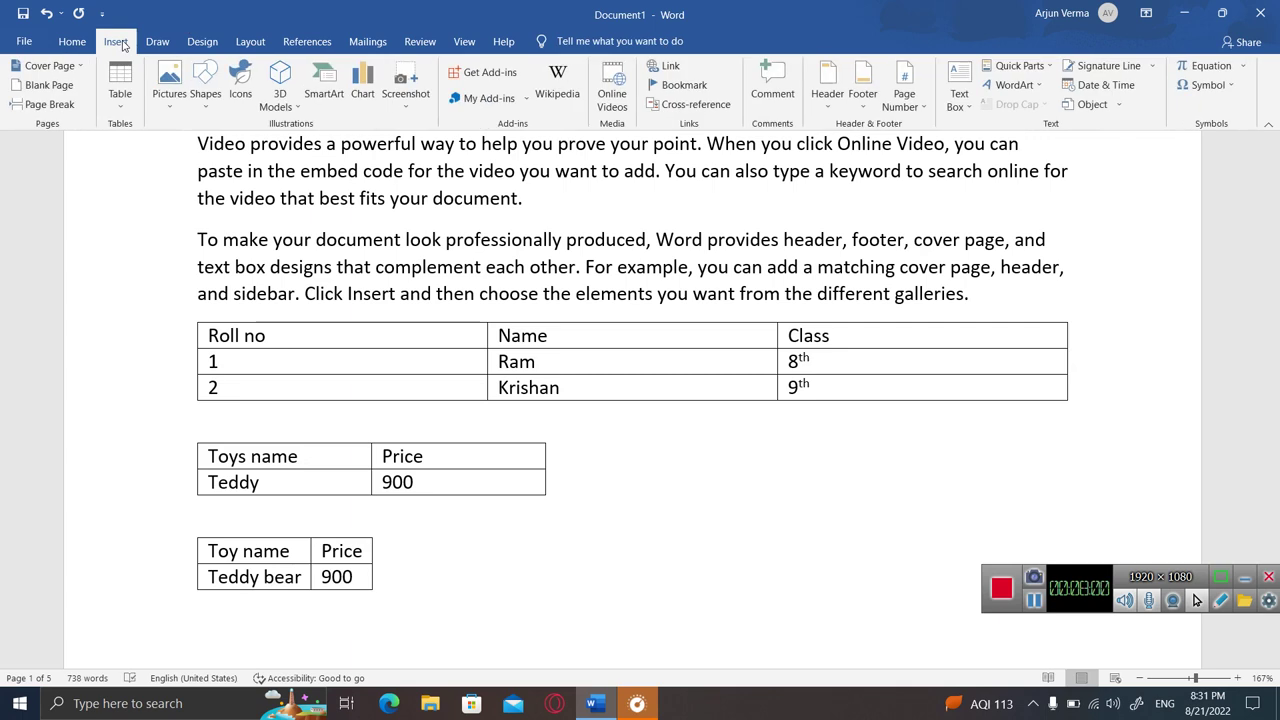
- Insert a two-column table that fits the page width using the Insert Table dialog
left_click(125, 108)
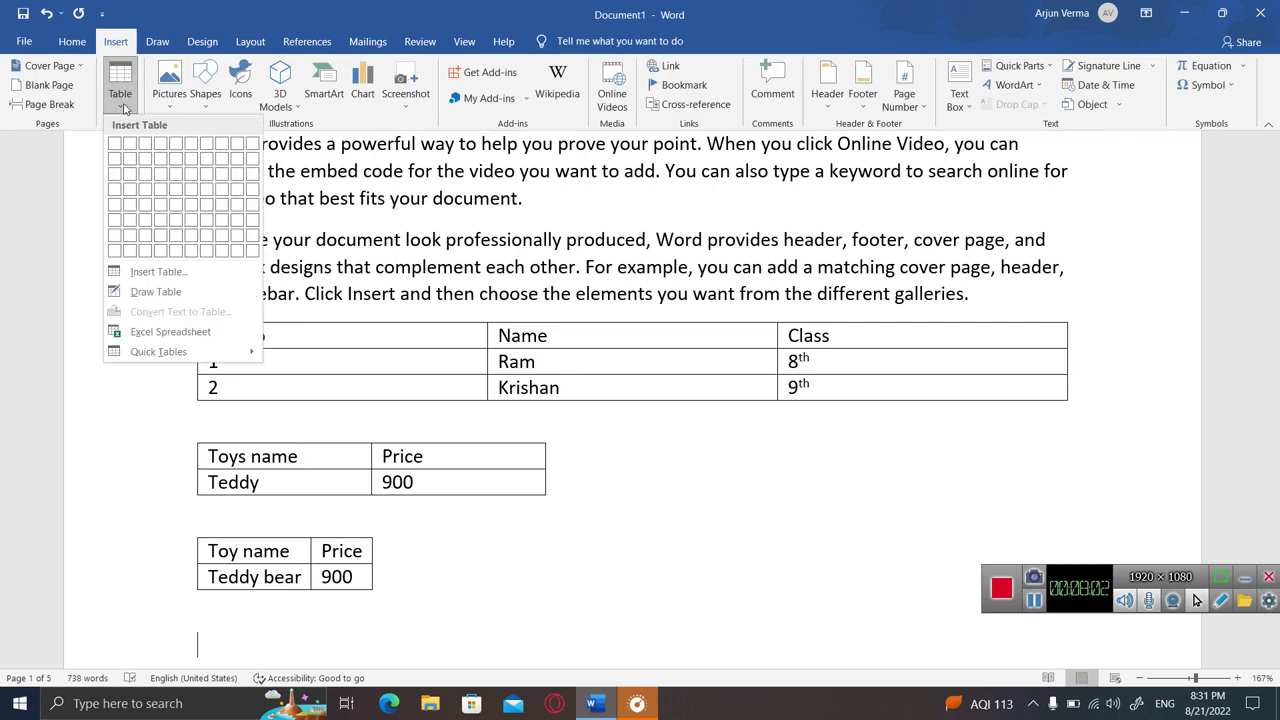
left_click(157, 272)
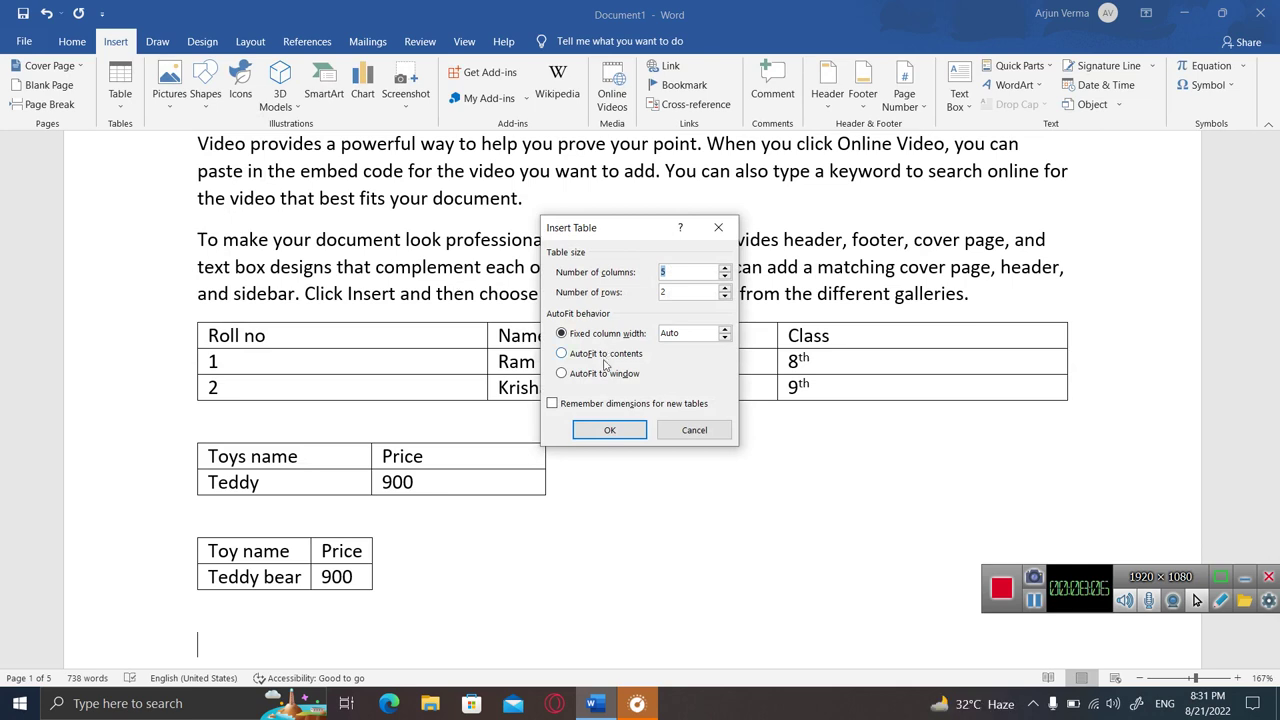
left_click(582, 375)
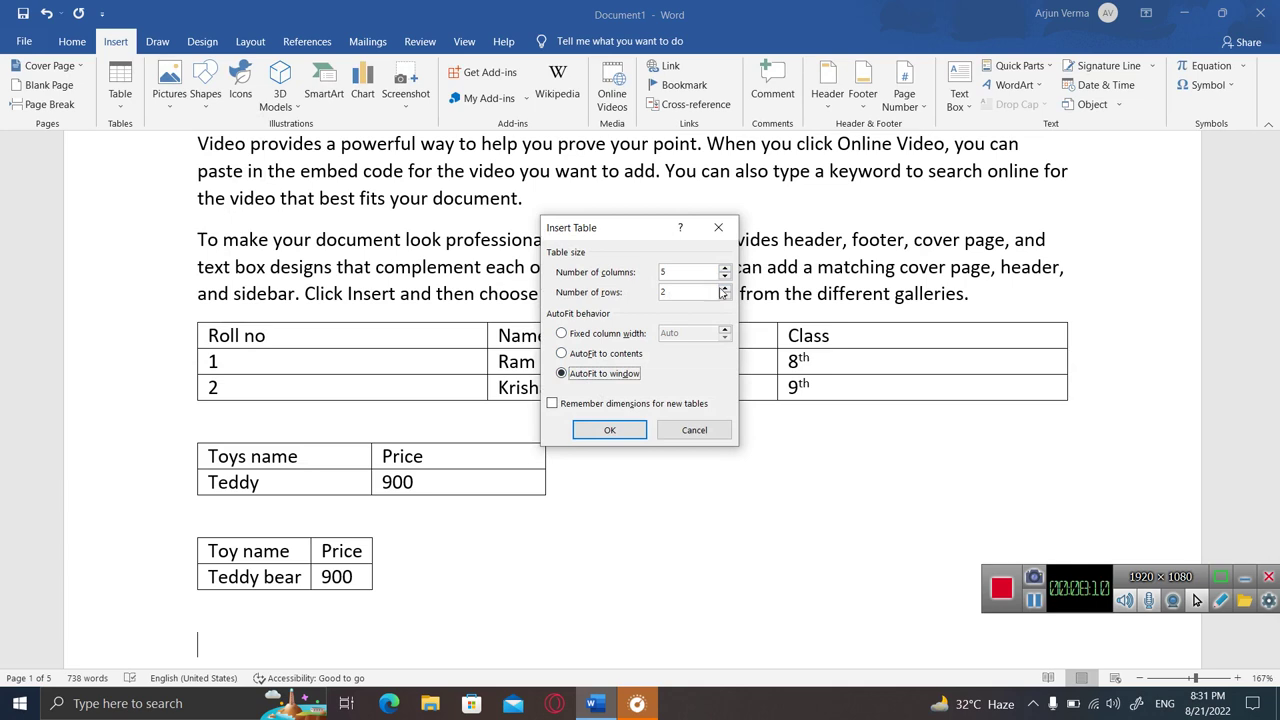
left_click(725, 278)
left_click(725, 278)
left_click(613, 430)
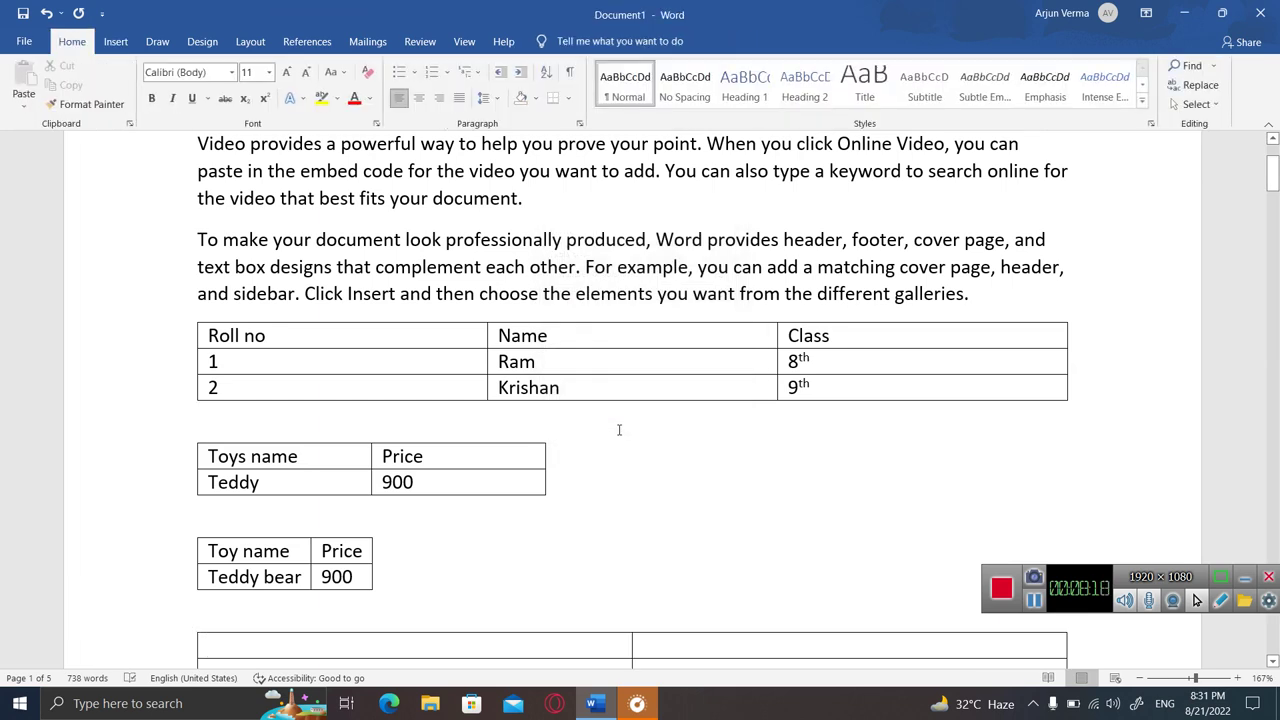
- Enter the header cells 'Toys name' and 'Price' in the new table
type("toys")
key("BackSpace")
key("BackSpace")
key("BackSpace")
key("BackSpace")
left_click(511, 646)
type("tous")
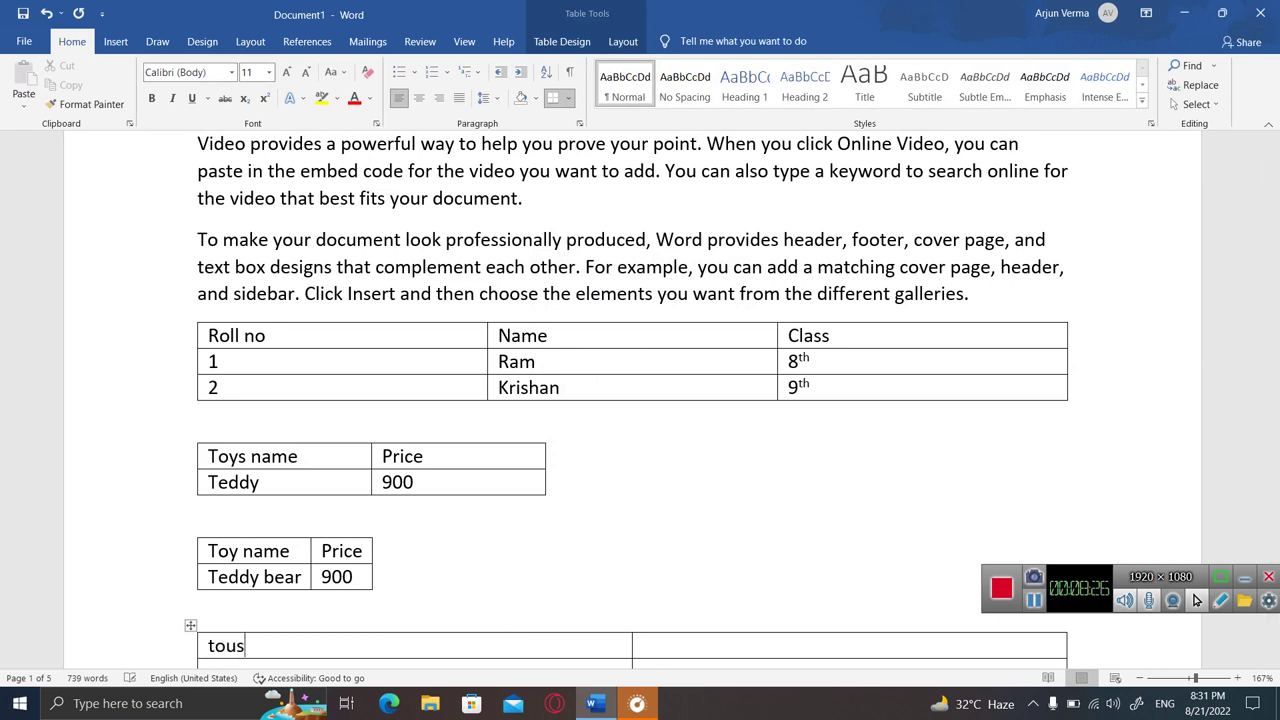
key("BackSpace")
key("BackSpace")
type("ys m")
type("name")
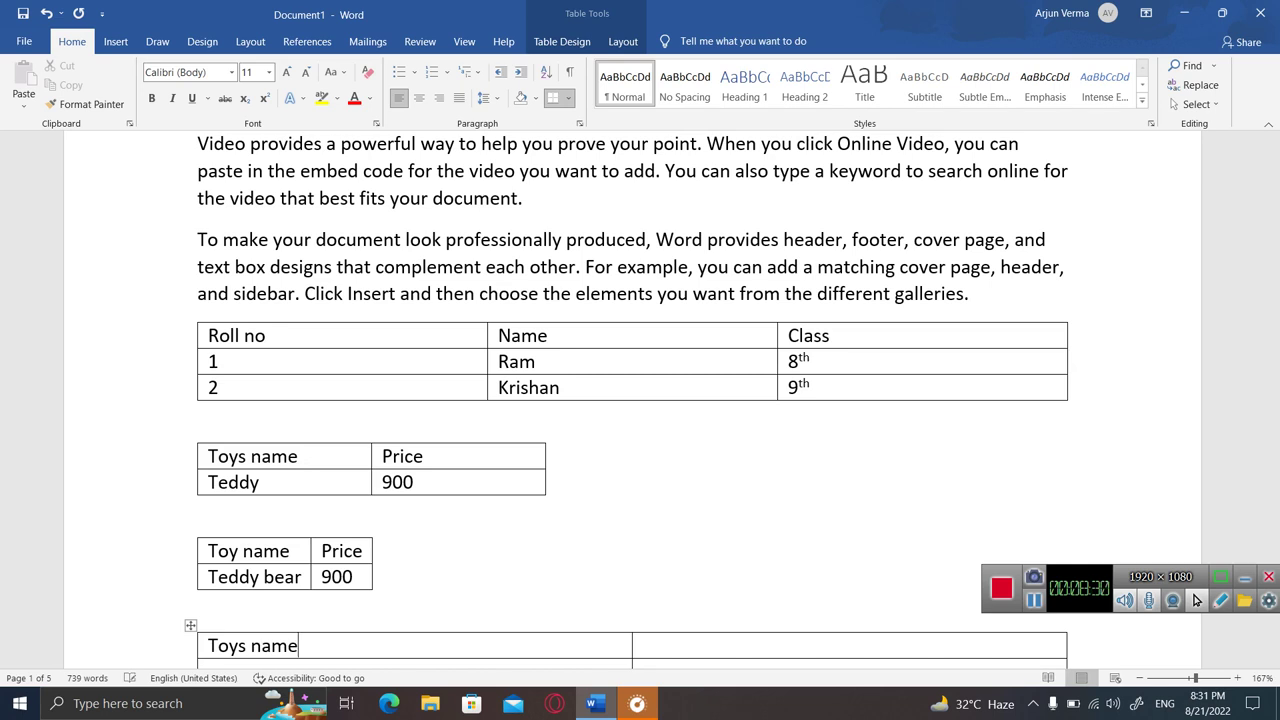
type("r")
type("price")
- Add a second row with Teddy priced 900, then leave the table
key("Tab")
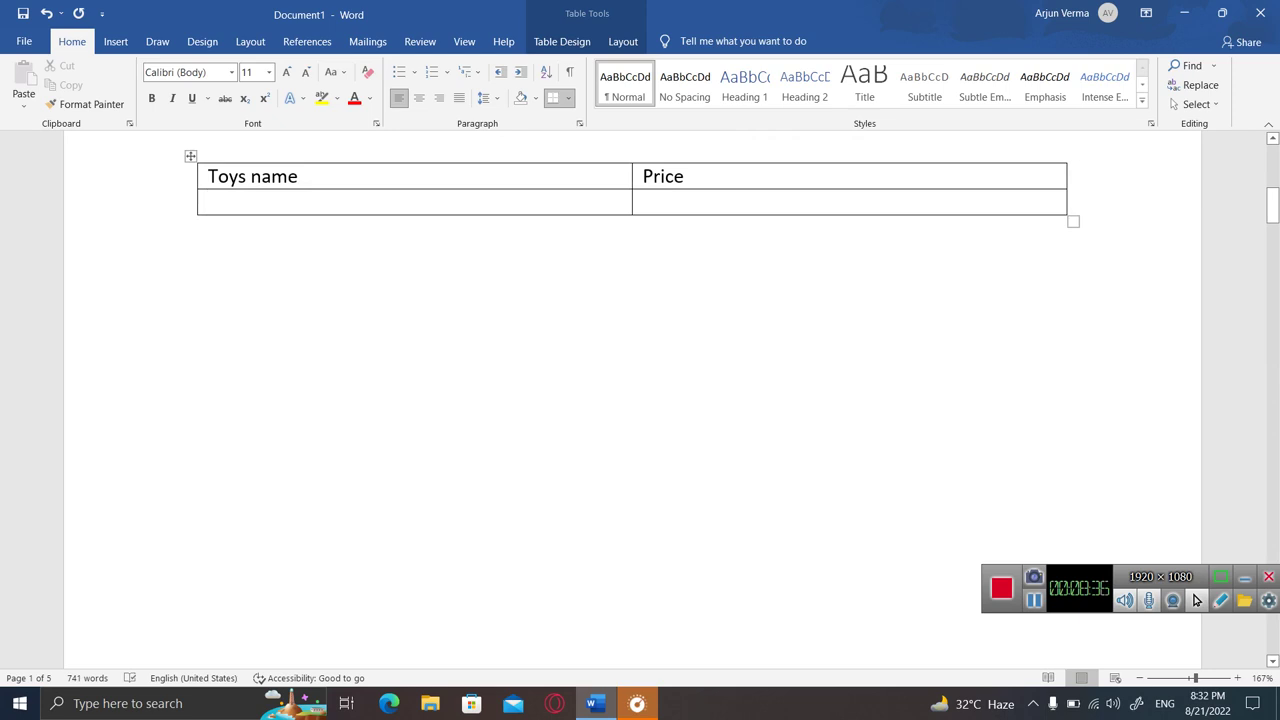
type("teddy")
key("Tab")
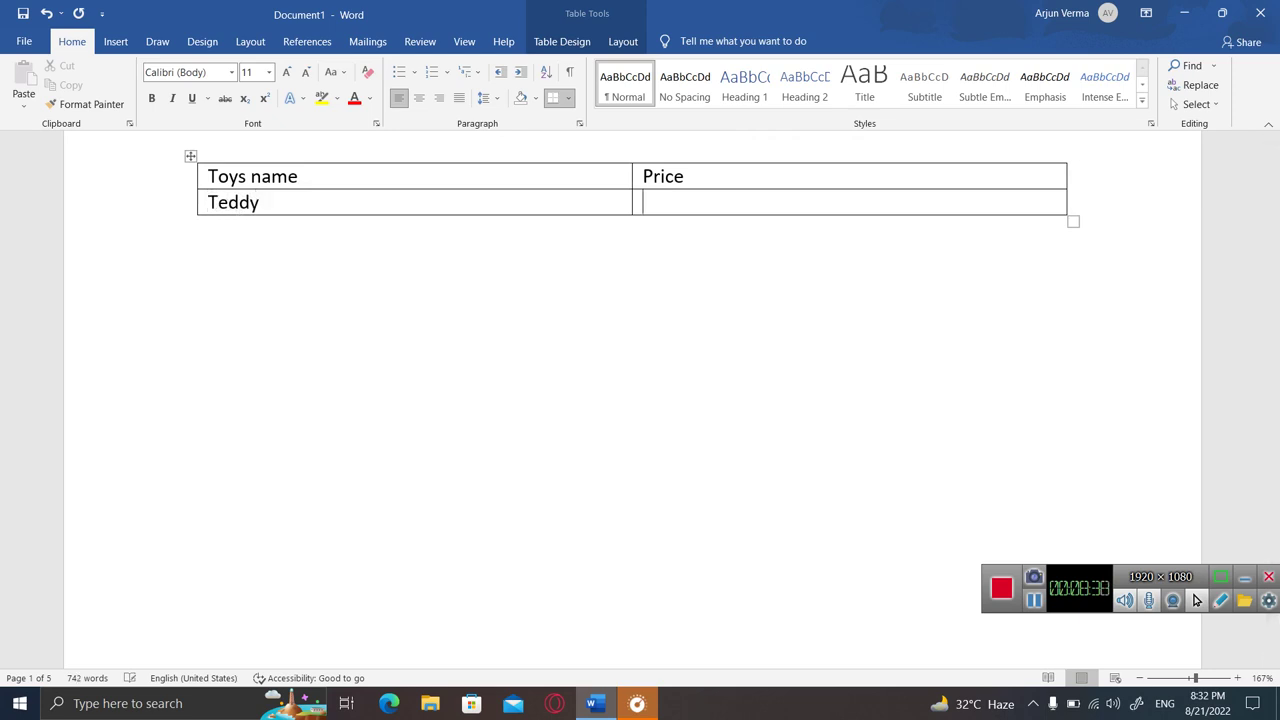
type("900")
left_click(486, 341)
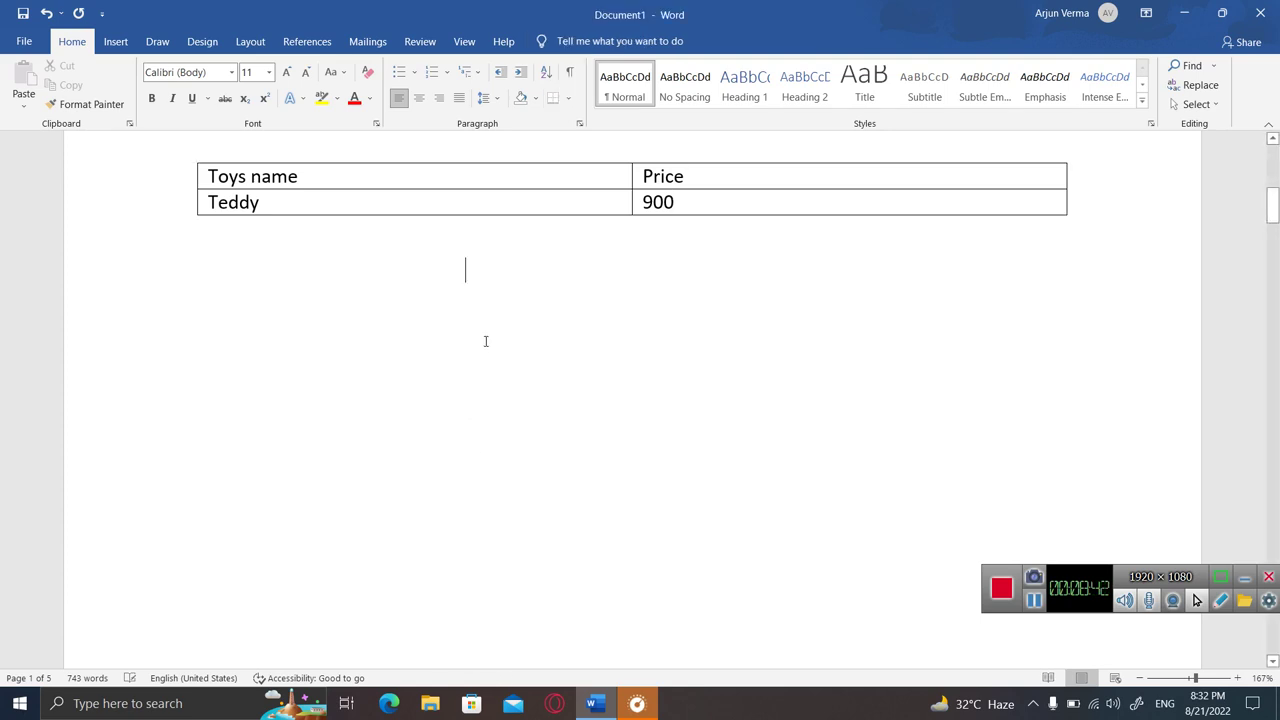
scroll(486, 341, "up", 5)
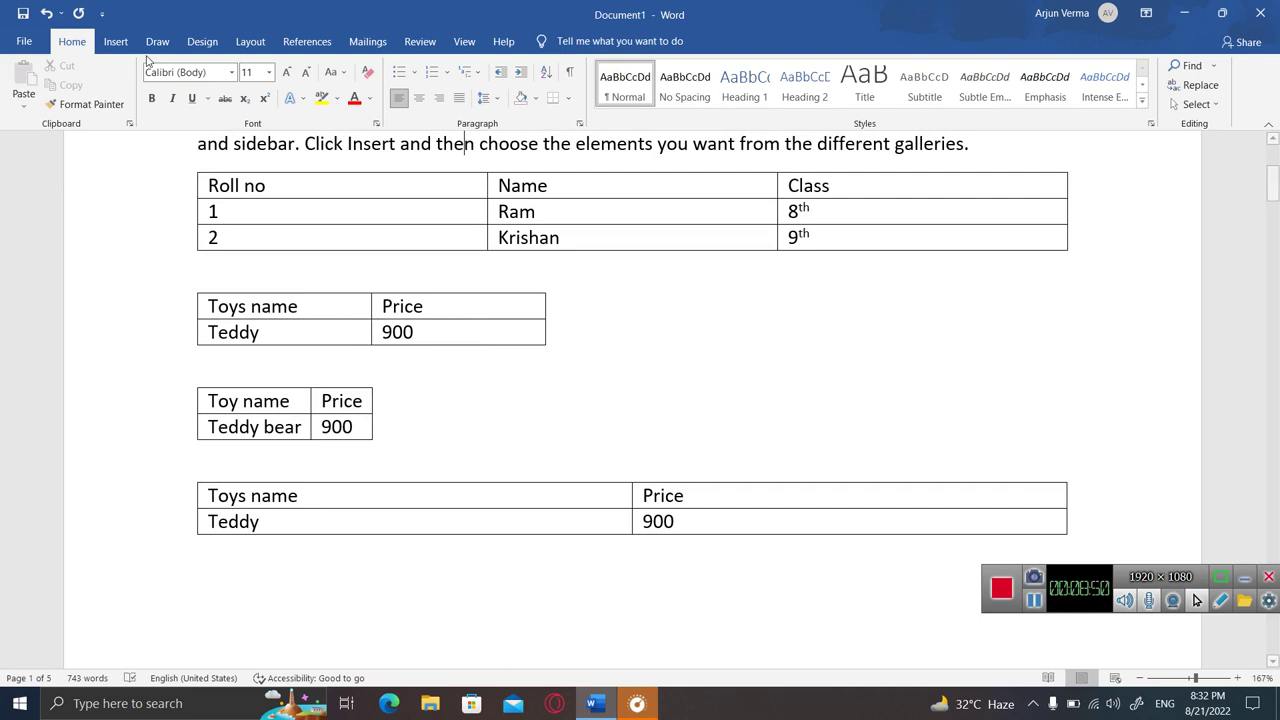
left_click(116, 41)
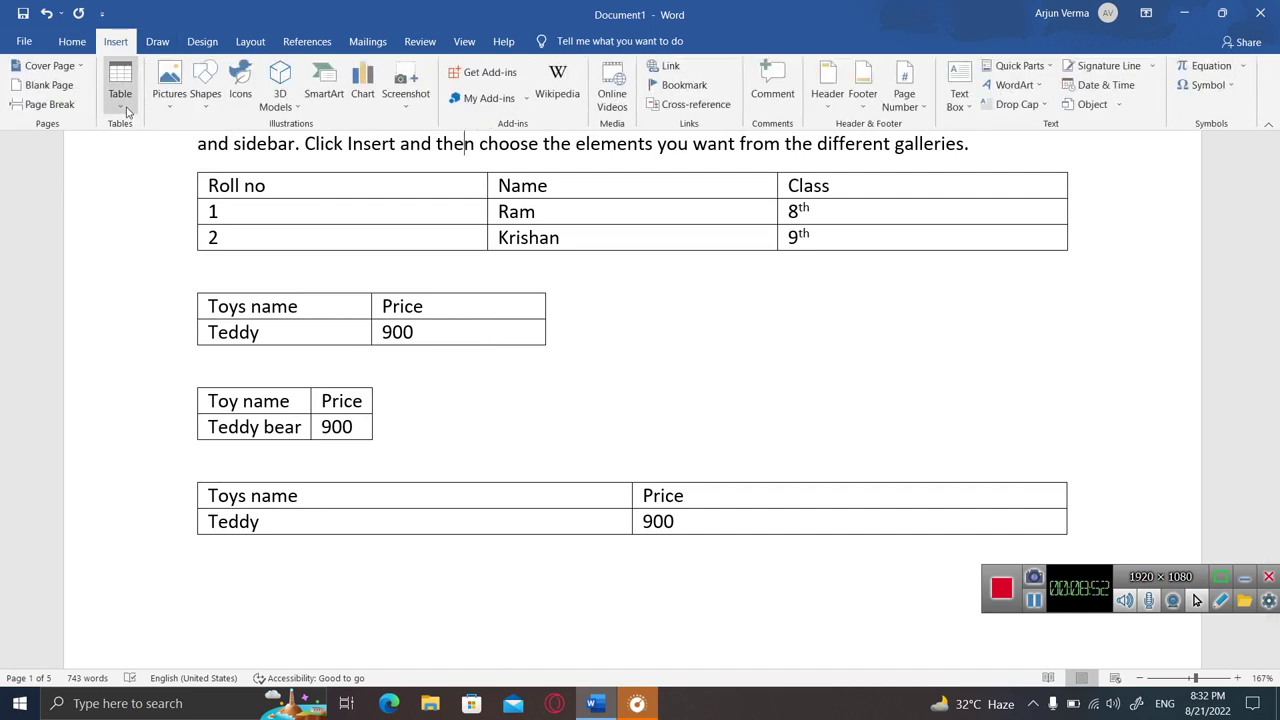
- Draw a two-by-two table by hand with Draw Table below the last table
left_click(125, 105)
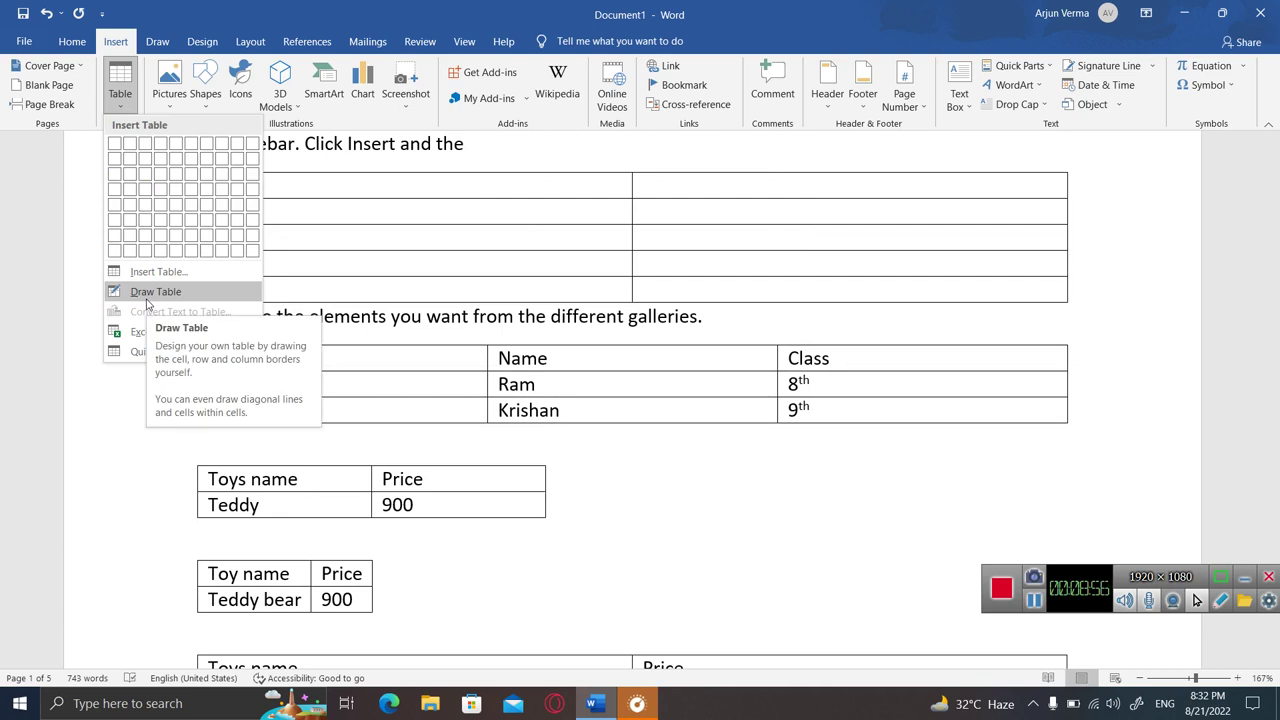
left_click(139, 293)
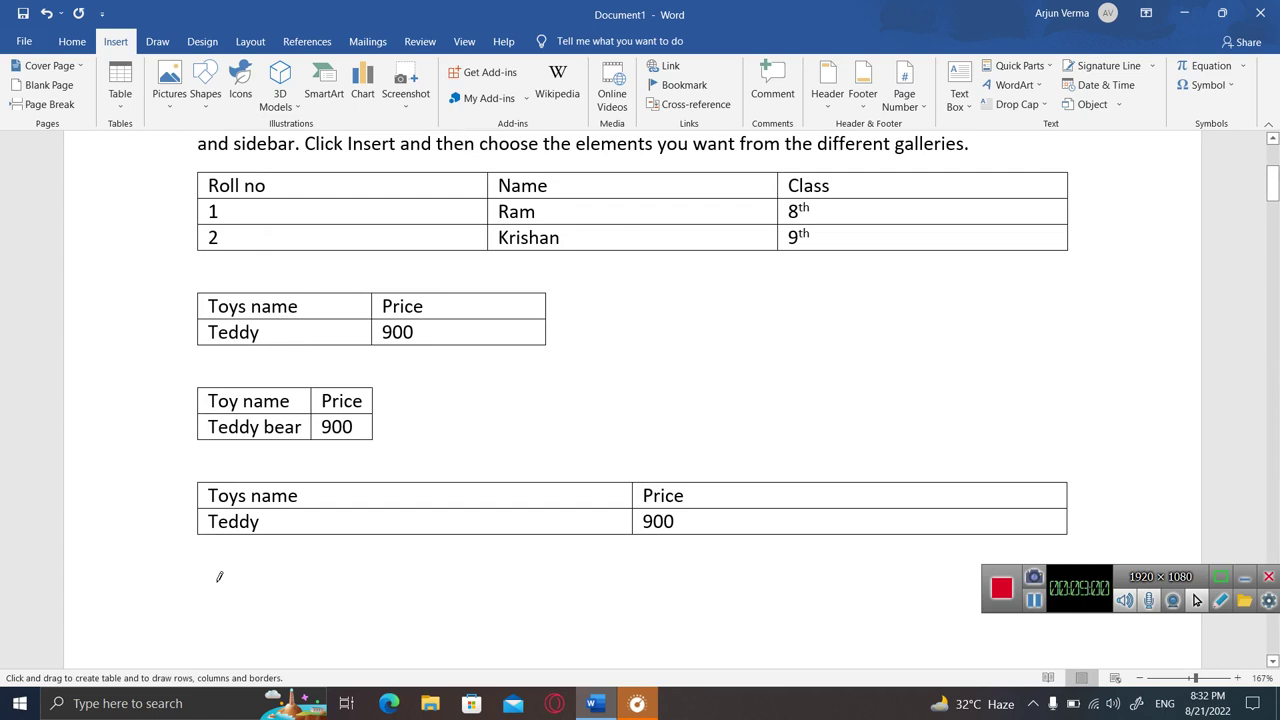
mouse_move(217, 583)
left_mouse_down()
mouse_move(433, 638)
mouse_move(566, 643)
left_mouse_up()
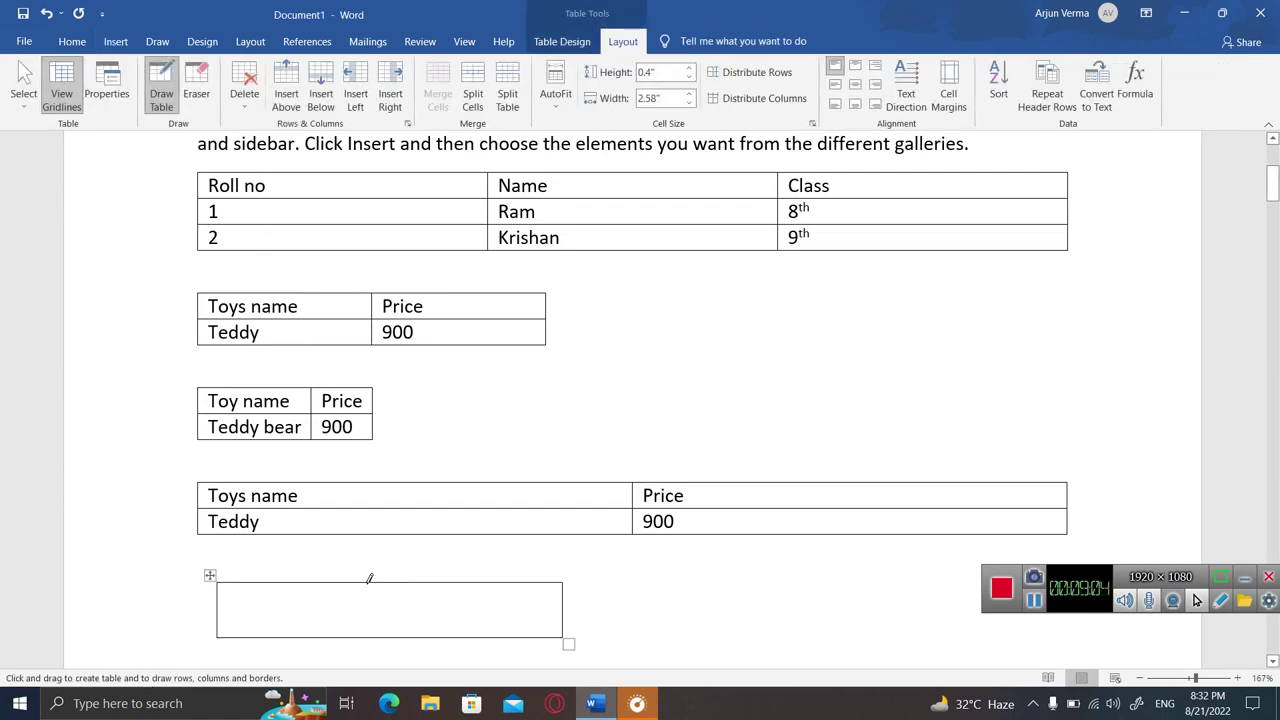
mouse_move(367, 583)
left_mouse_down()
mouse_move(352, 652)
mouse_move(366, 630)
left_mouse_up()
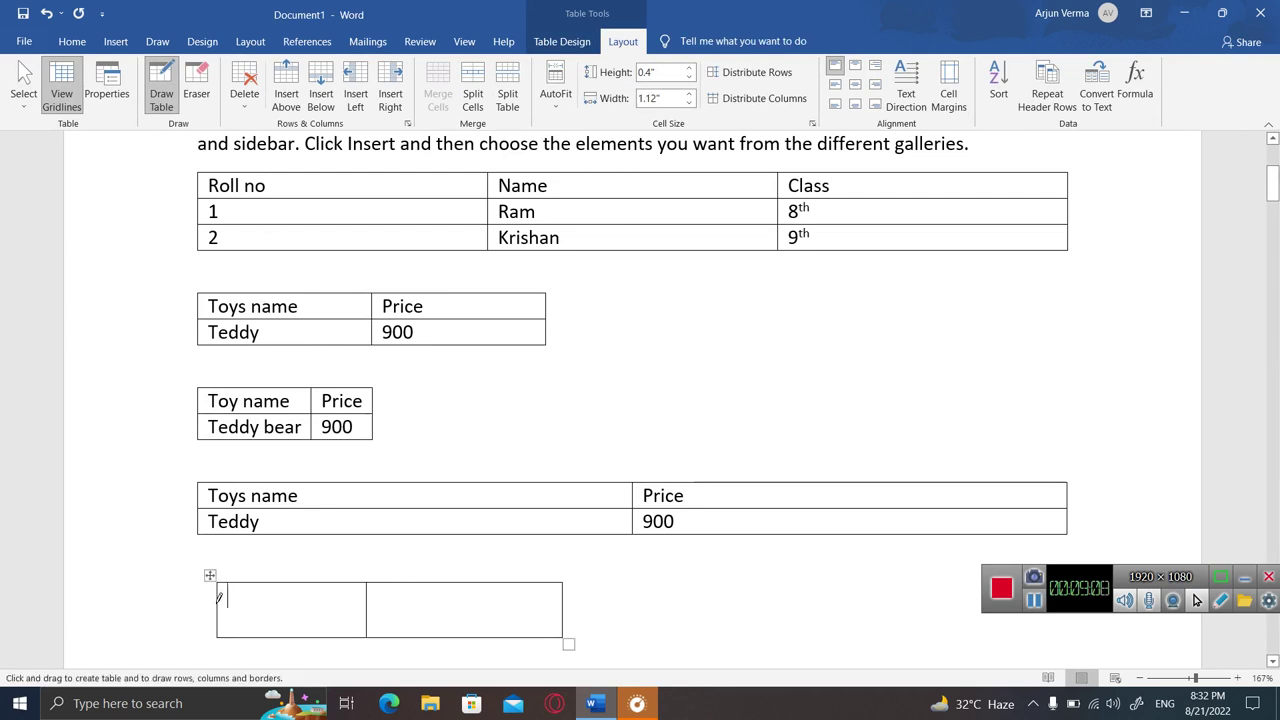
left_click_drag(228, 596, 423, 588)
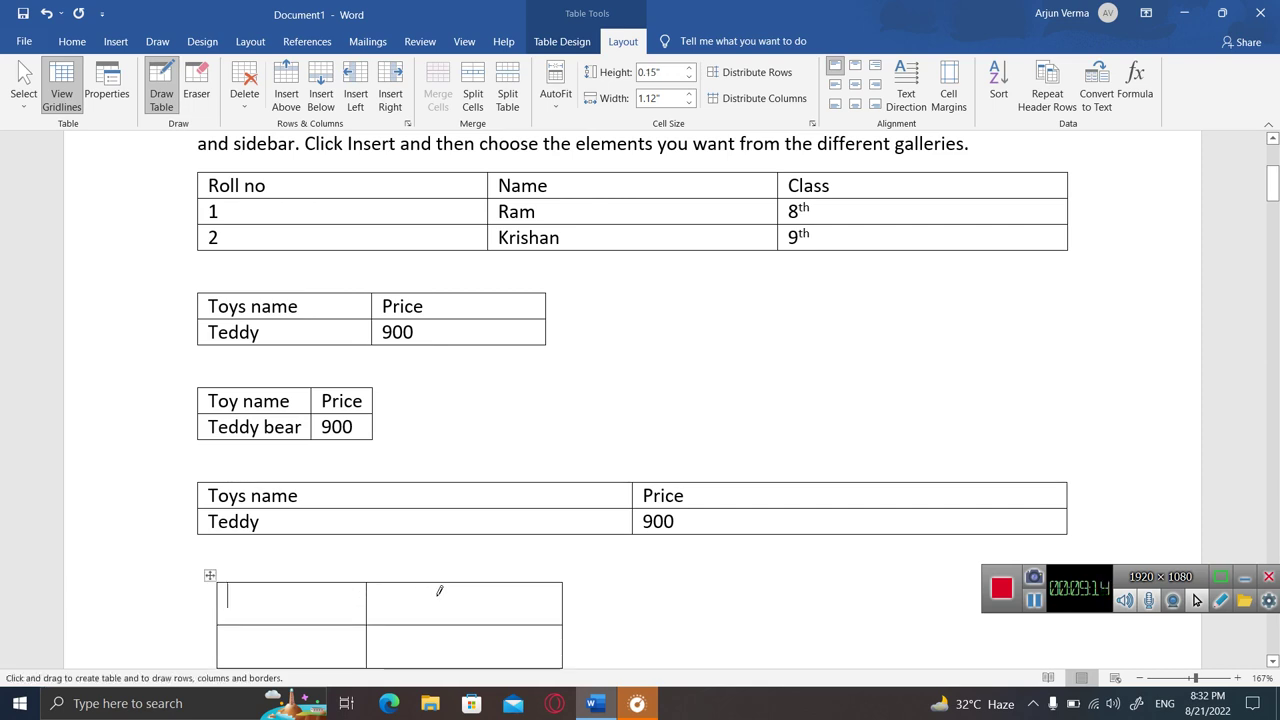
- Fill the drawn table with Name, Price, Teddy and 900
type("name")
key("Tab")
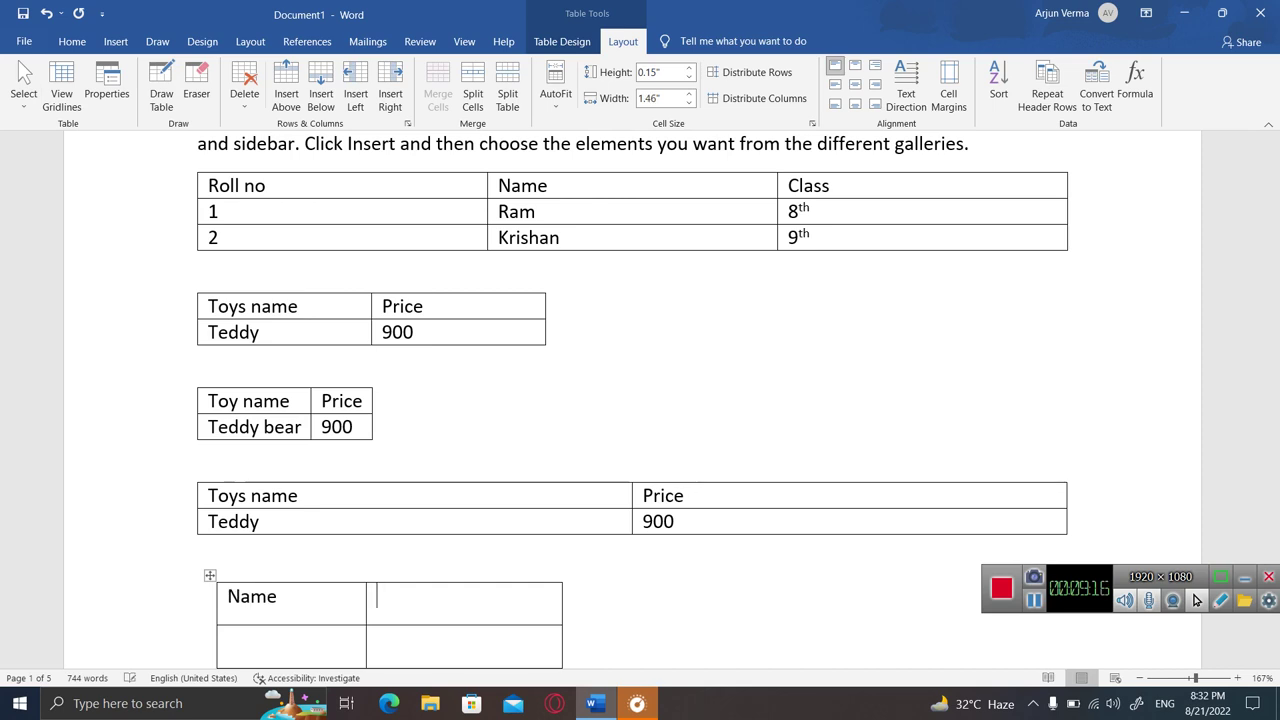
type("price")
key("Tab")
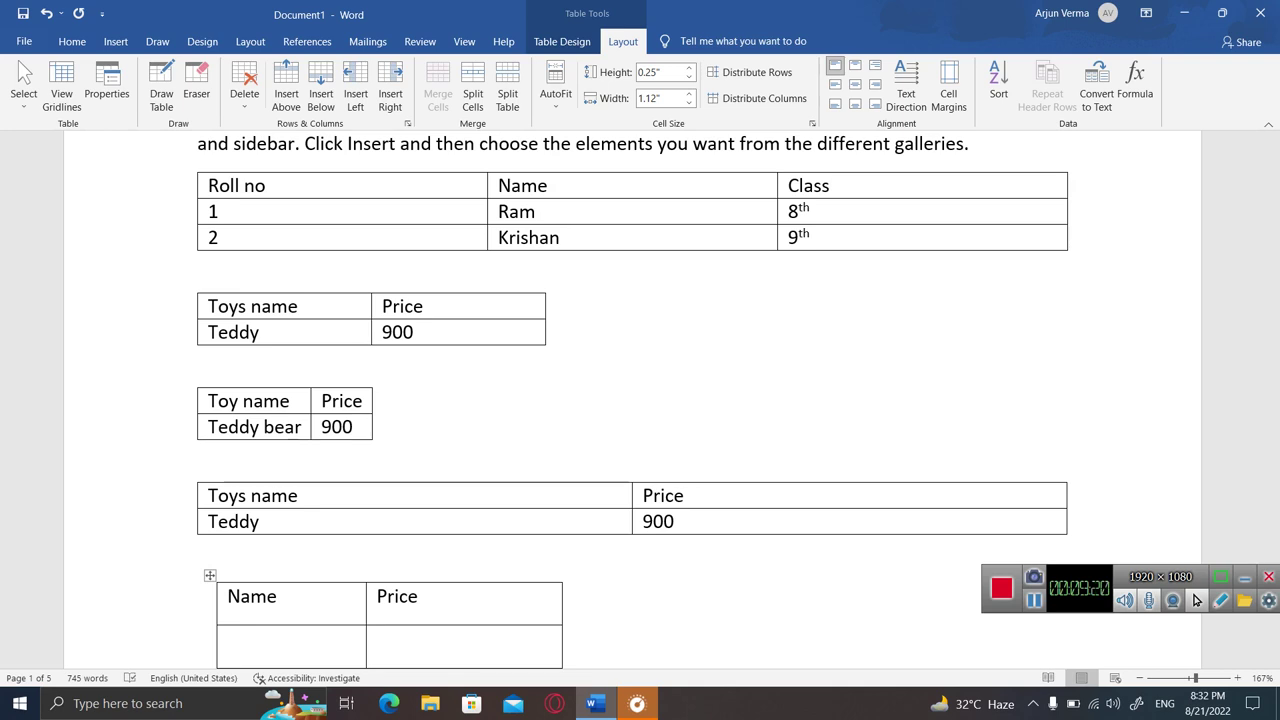
type("teddy")
key("Tab")
type("900")
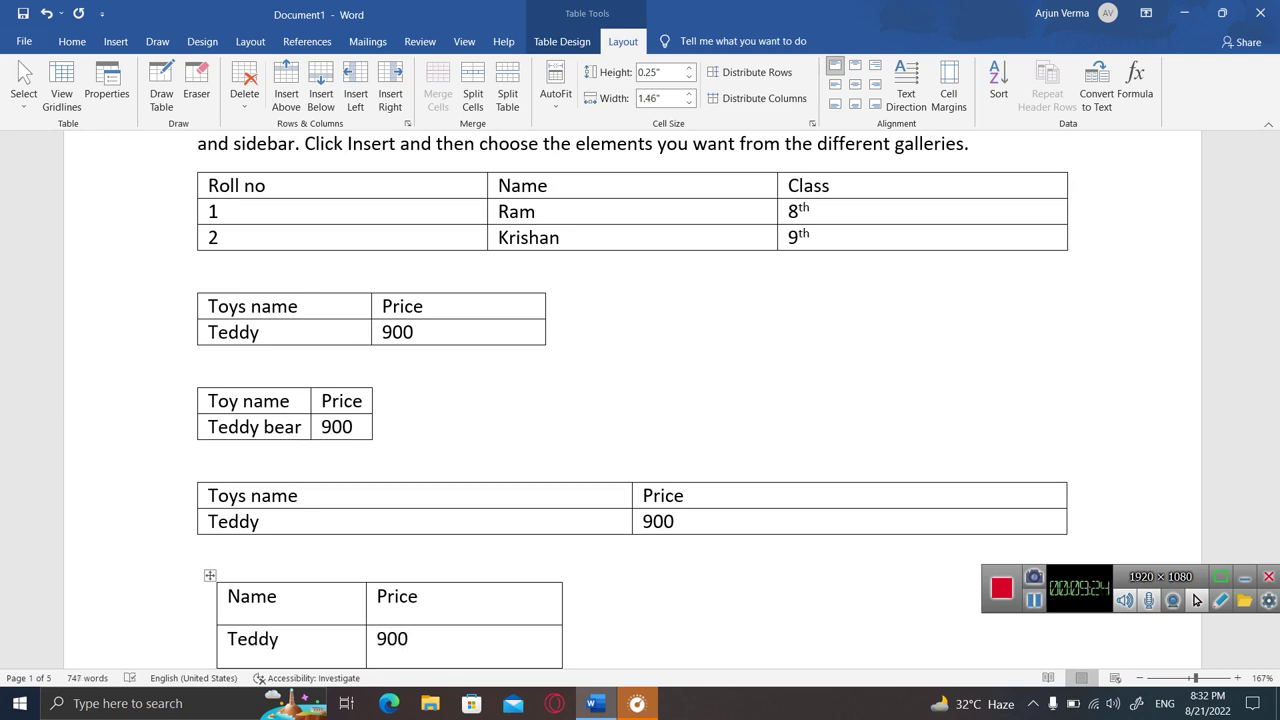
key("Down")
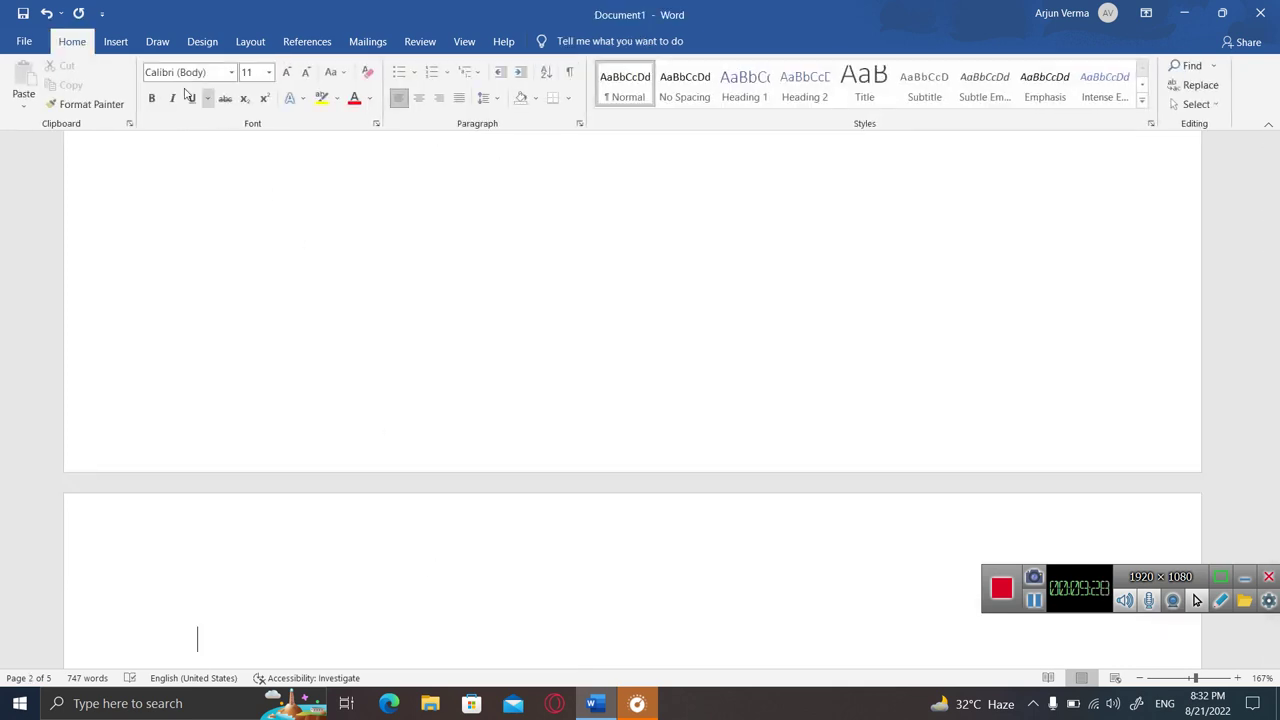
- Insert a blank Excel Spreadsheet object from the Insert Table menu on page 2
left_click(128, 43)
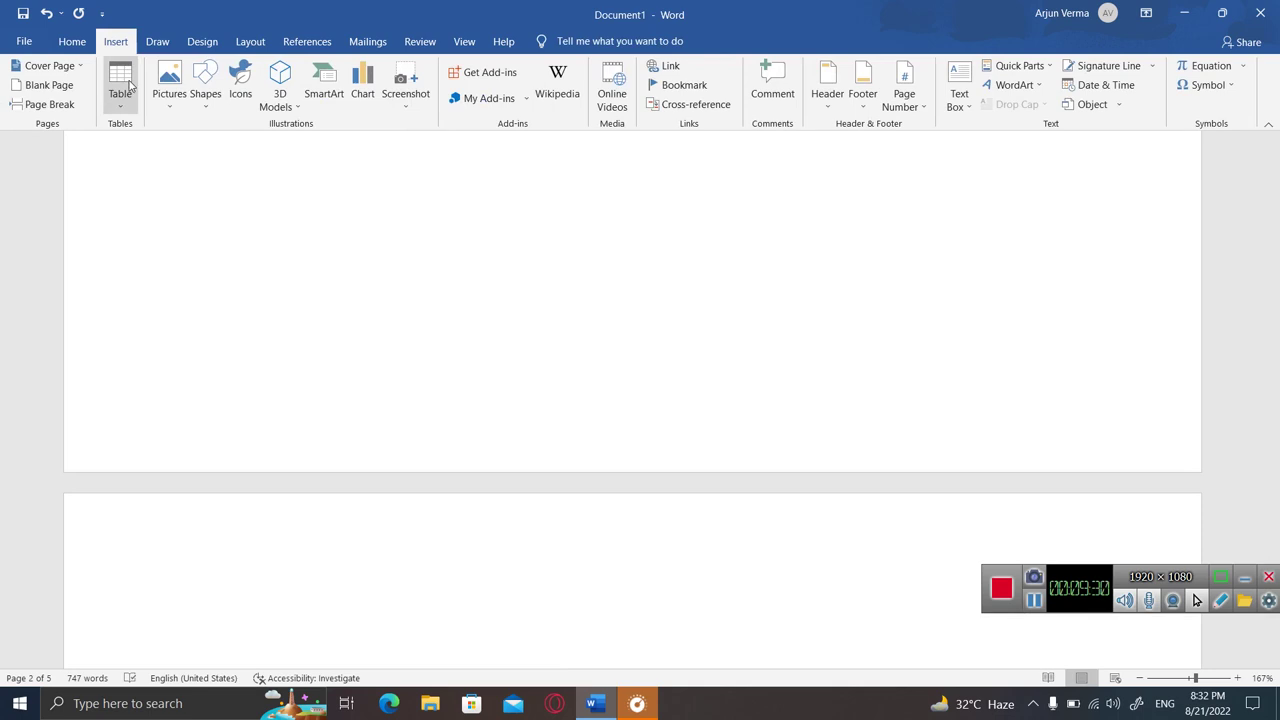
left_click(122, 112)
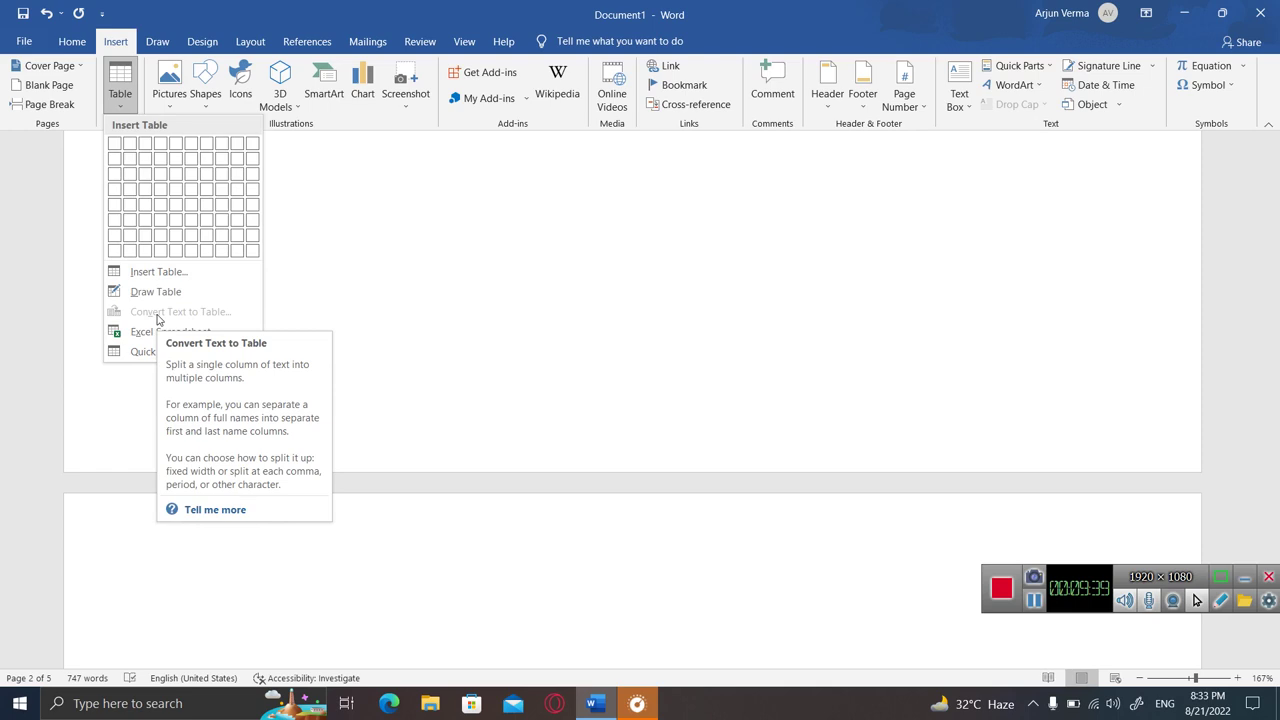
left_click(146, 336)
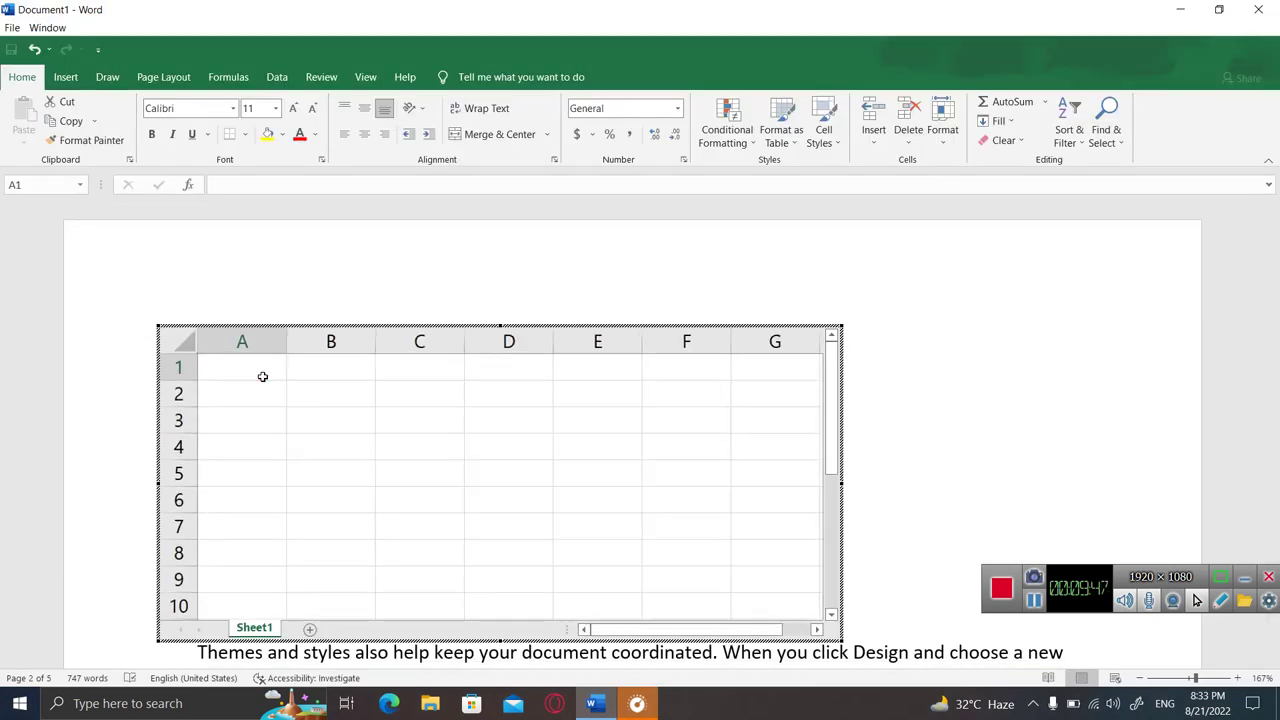
- Enter the headers name, class and math in the spreadsheet's first row
type("name")
key("Tab")
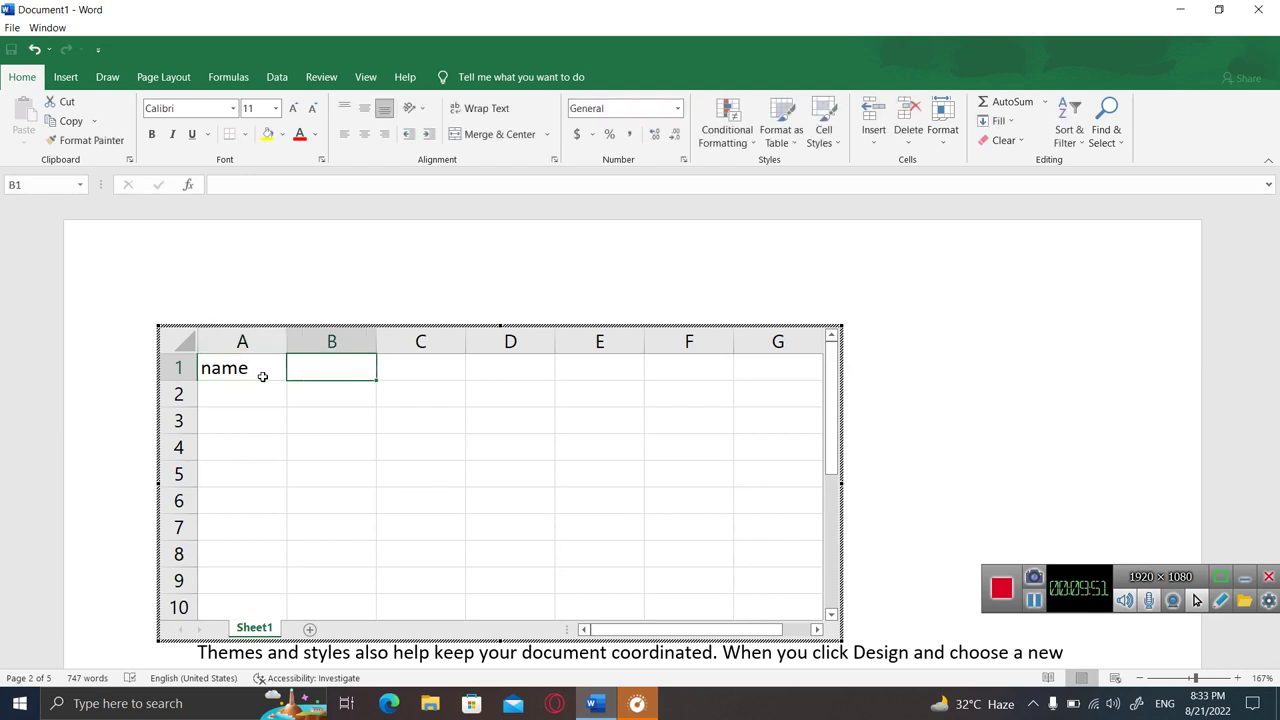
type("class")
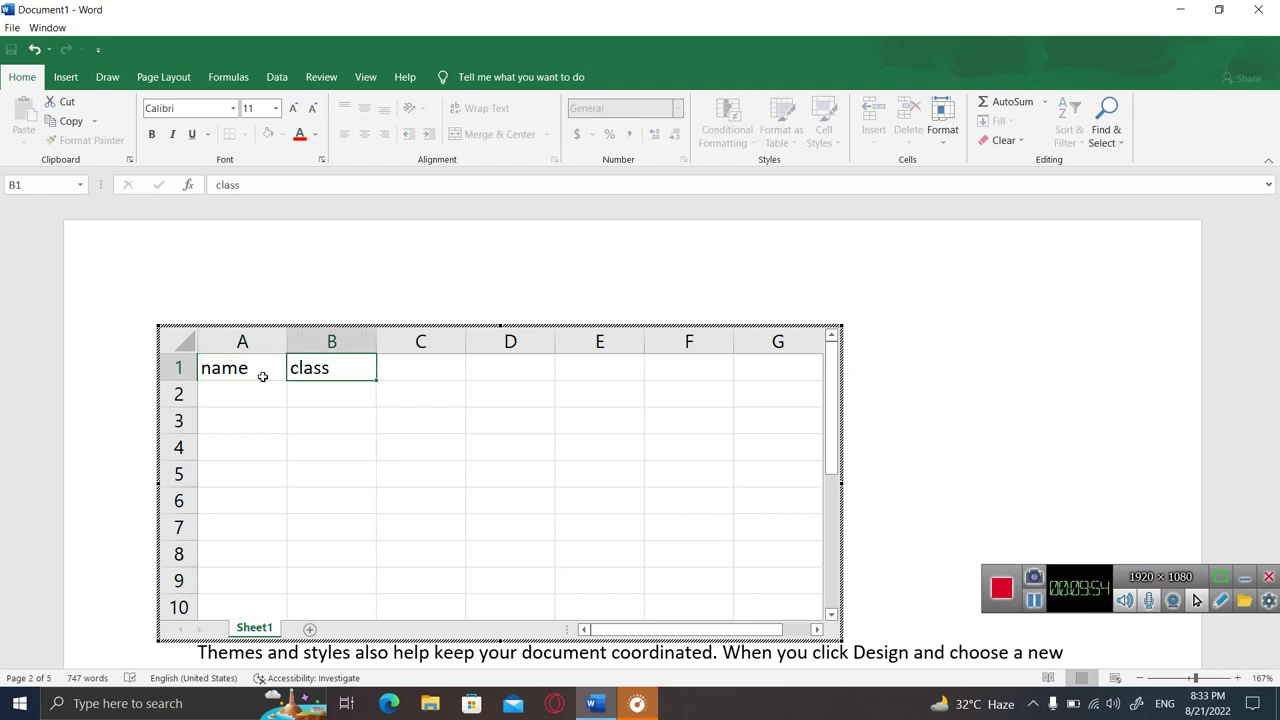
key("Tab")
type("mark")
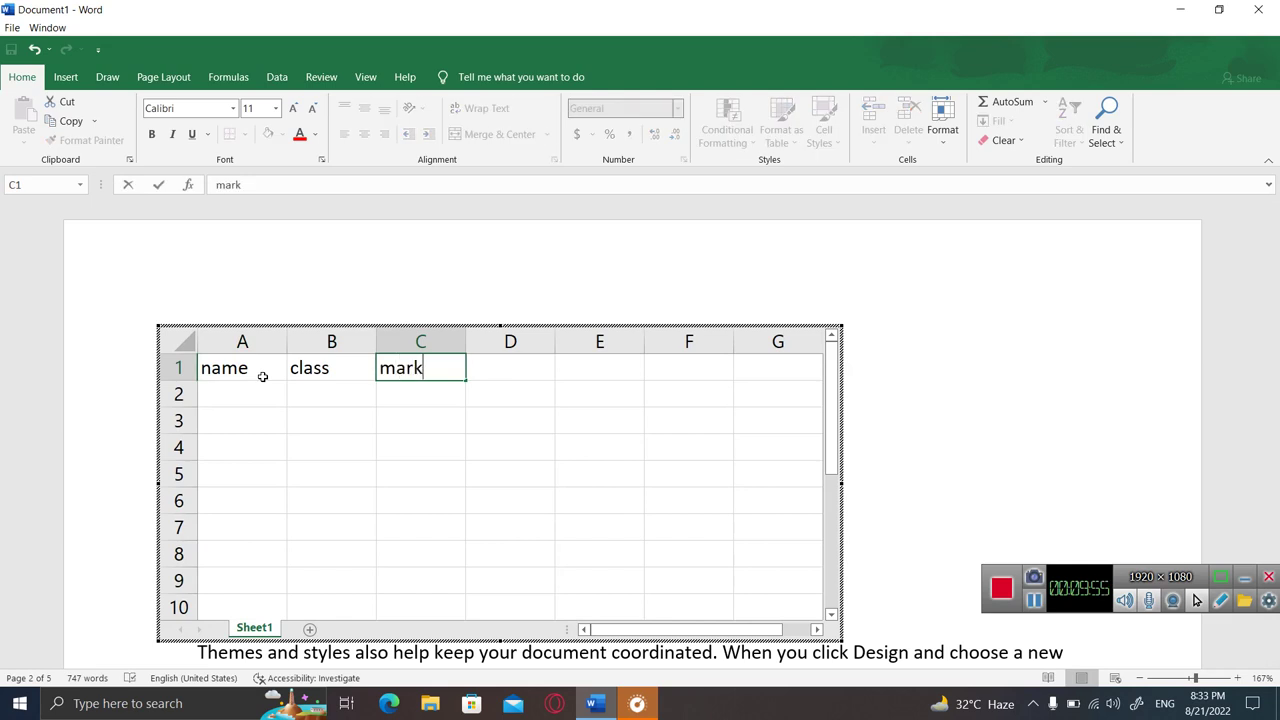
key("BackSpace")
key("BackSpace")
type("th")
key("Tab")
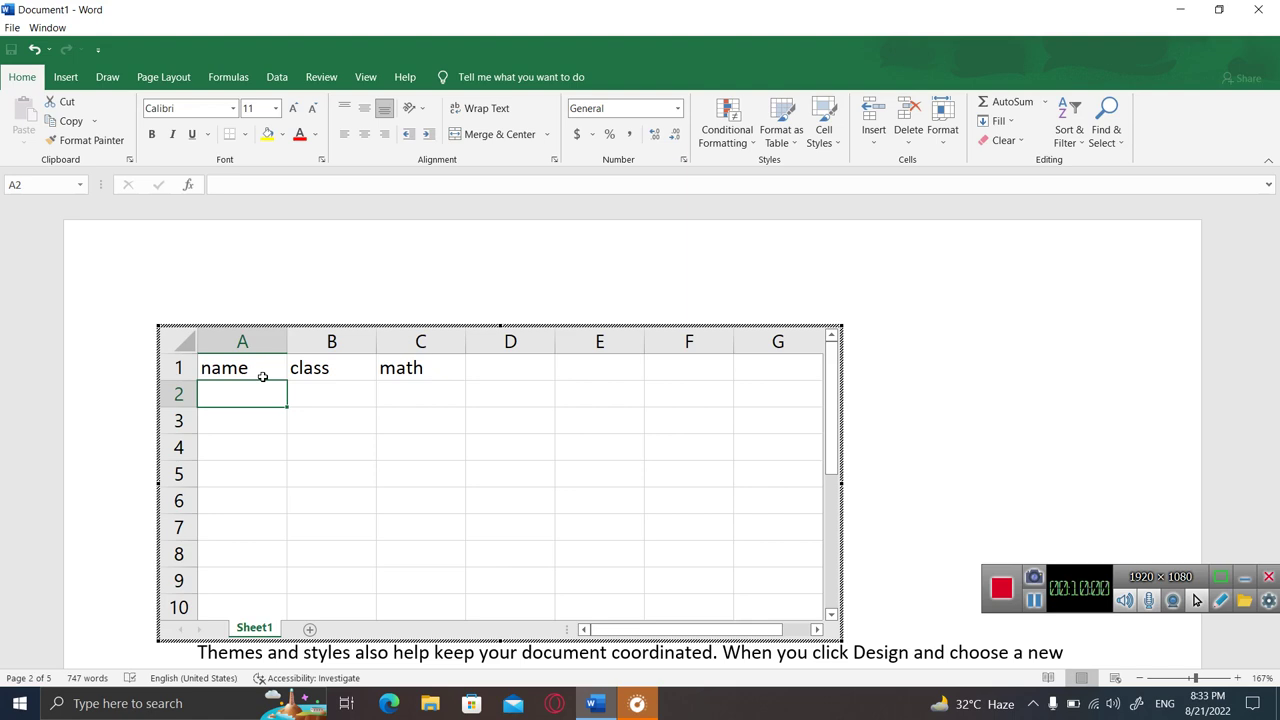
- Add the row ram, 7th, 89
type("ram")
key("Tab")
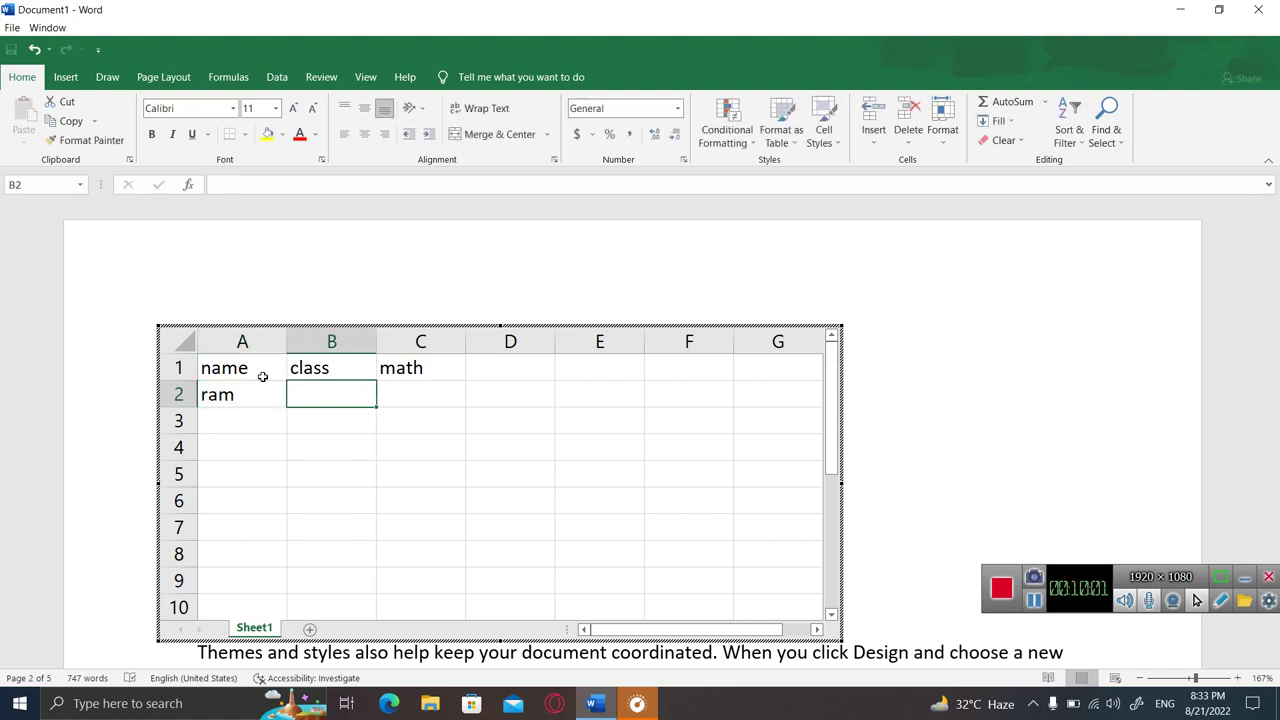
type("7th")
key("Tab")
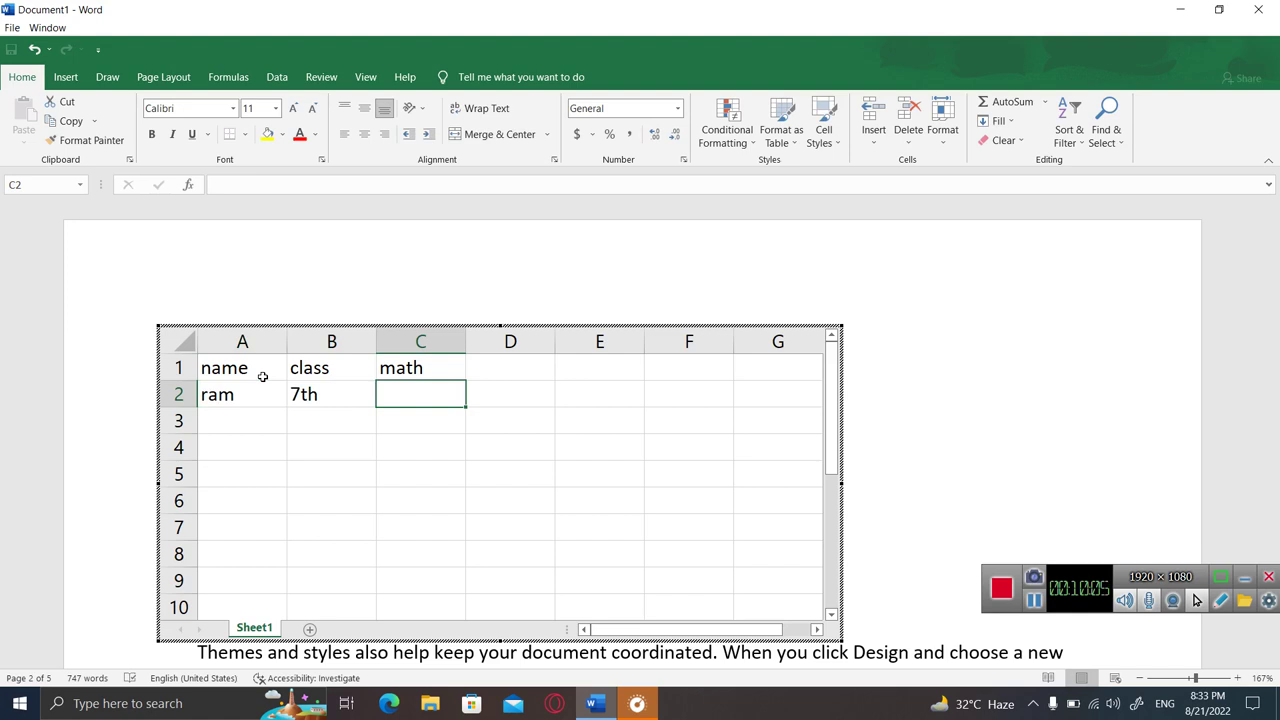
type("8")
type("9")
key("Return")
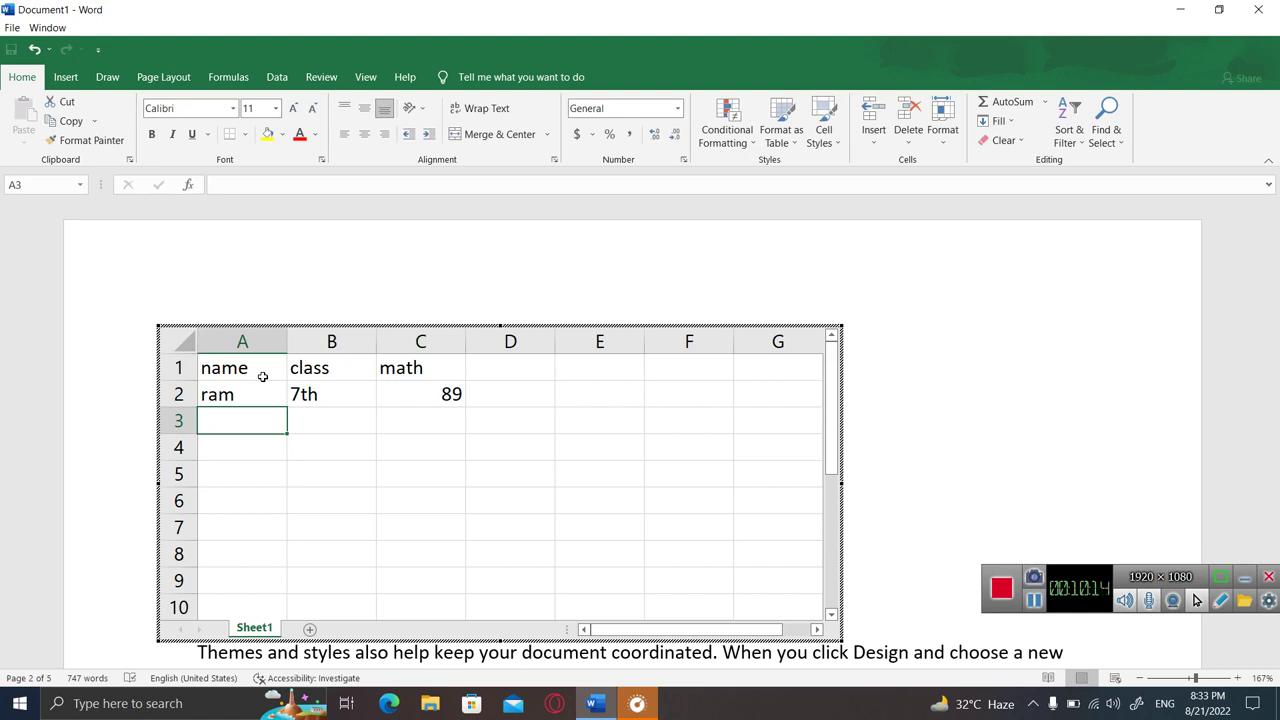
- Add the row gopal, 8th, 88 and exit the embedded spreadsheet
type("gopal")
key("Tab")
type("8th")
key("Tab")
type("88")
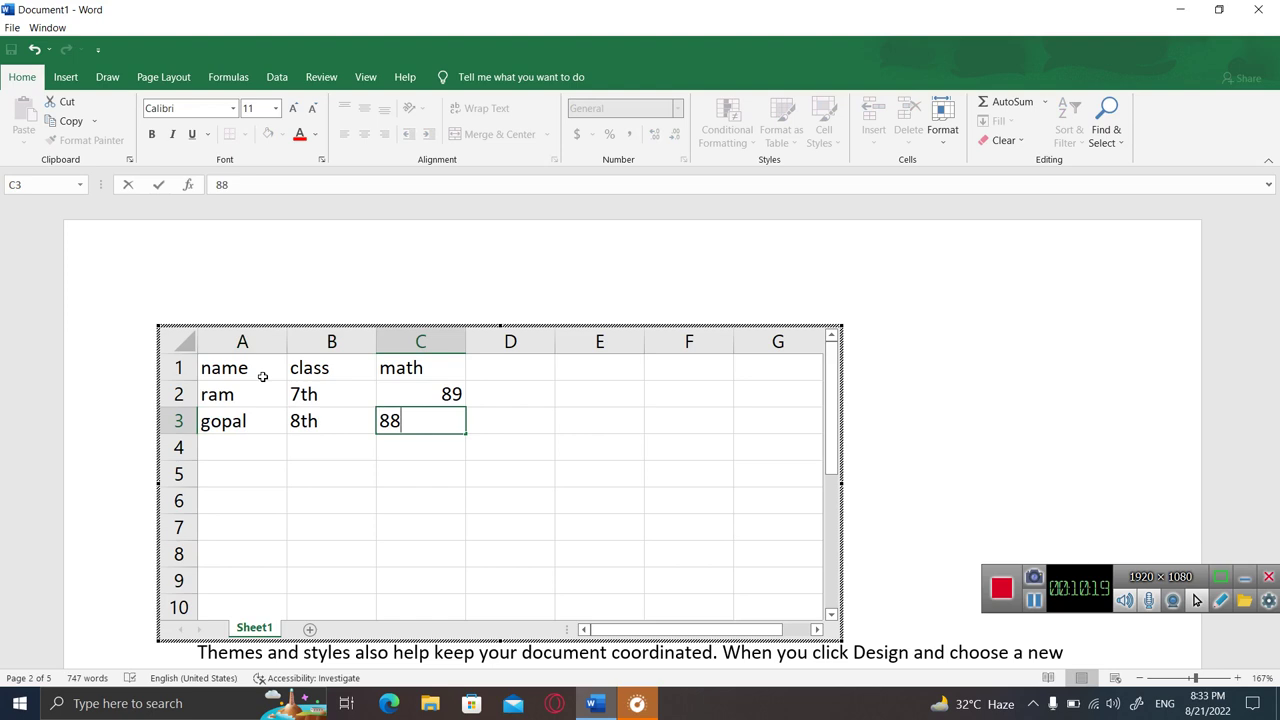
key("Return")
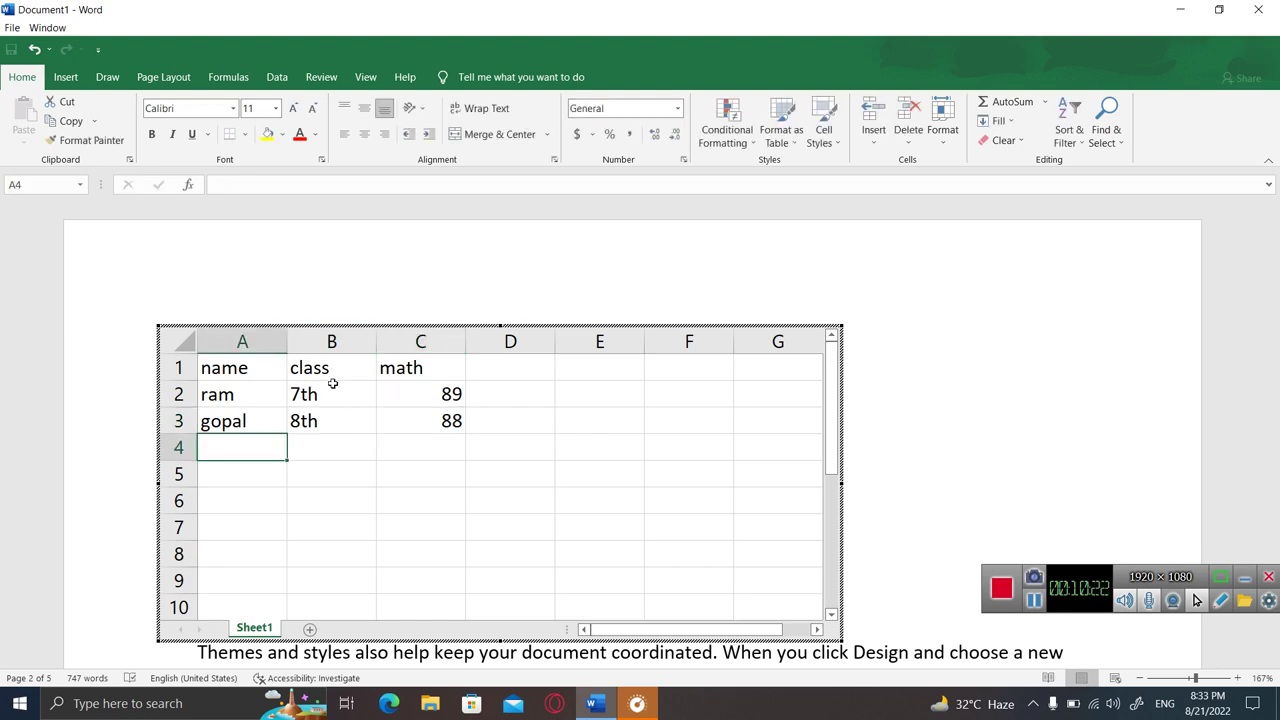
left_click(923, 368)
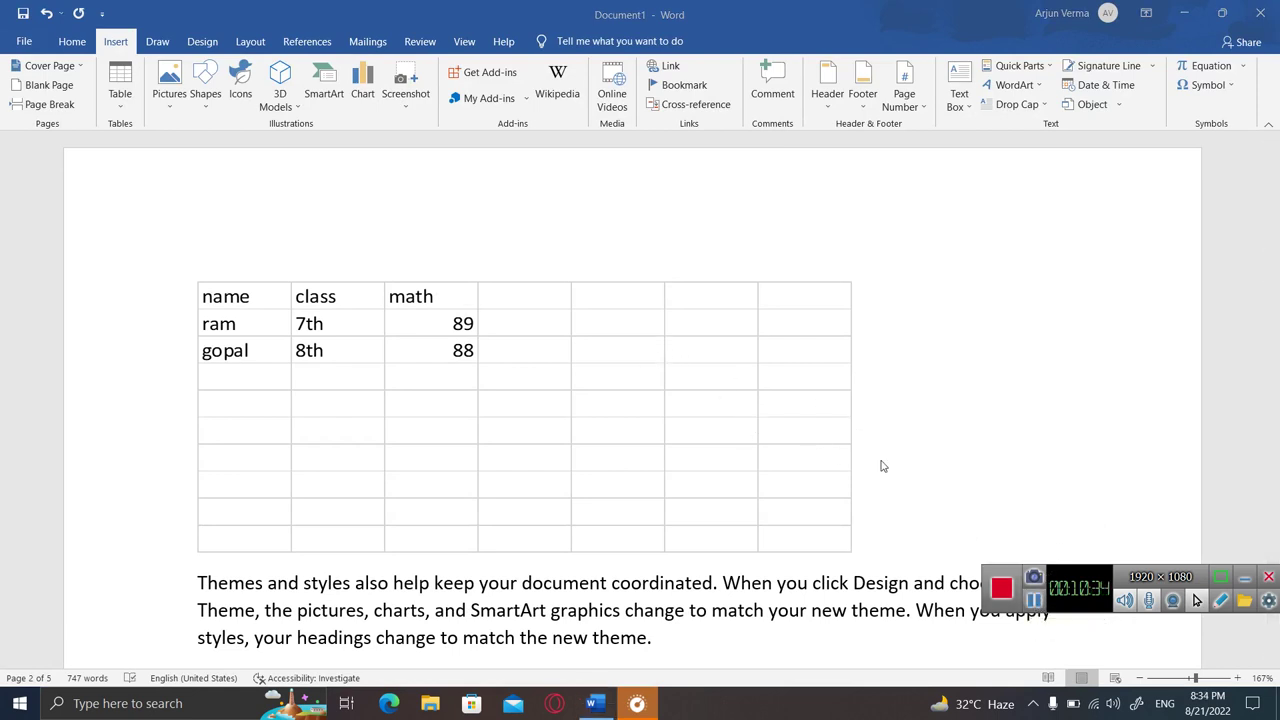
- Add two blank lines below the spreadsheet and insert the Tabular List quick table
key("Return")
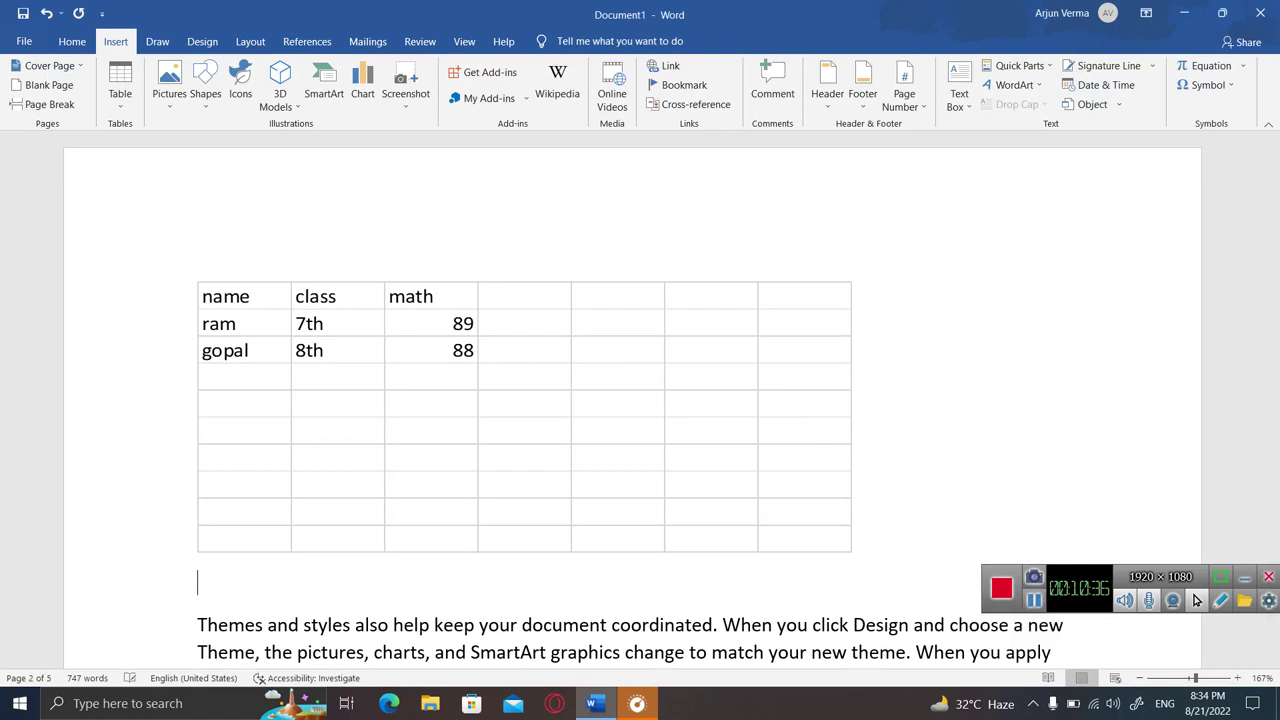
key("Return")
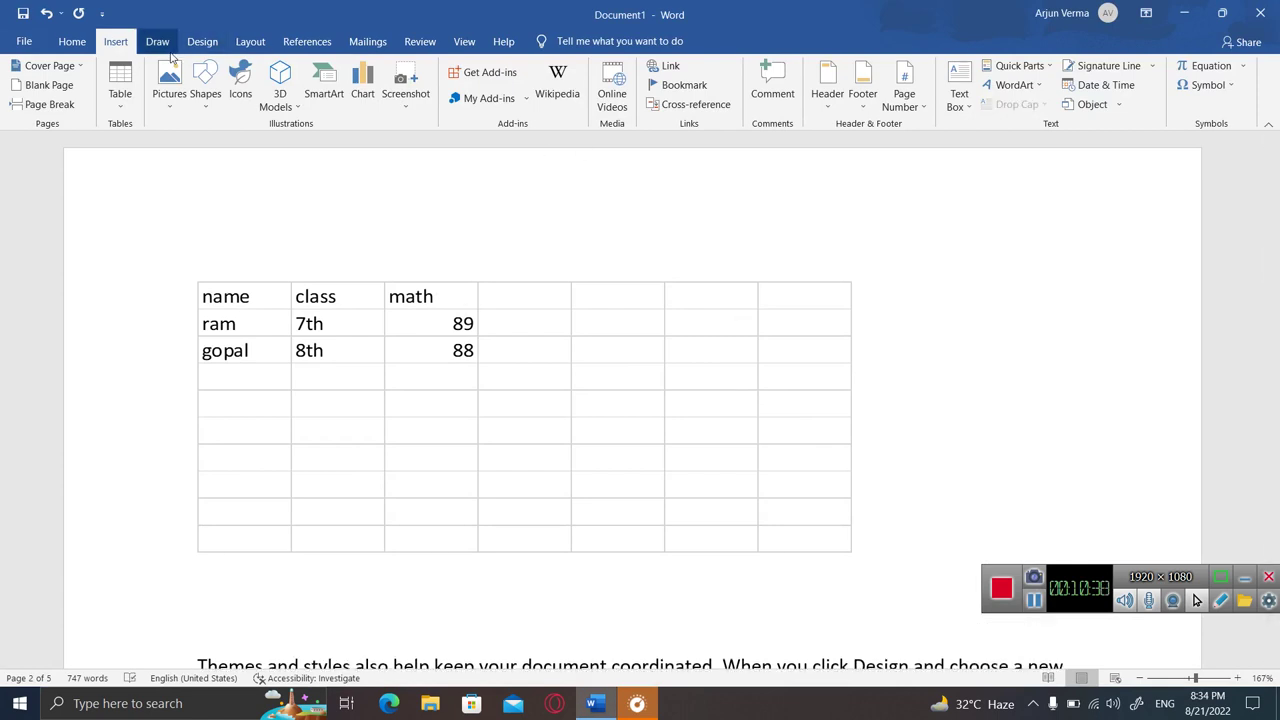
left_click(124, 108)
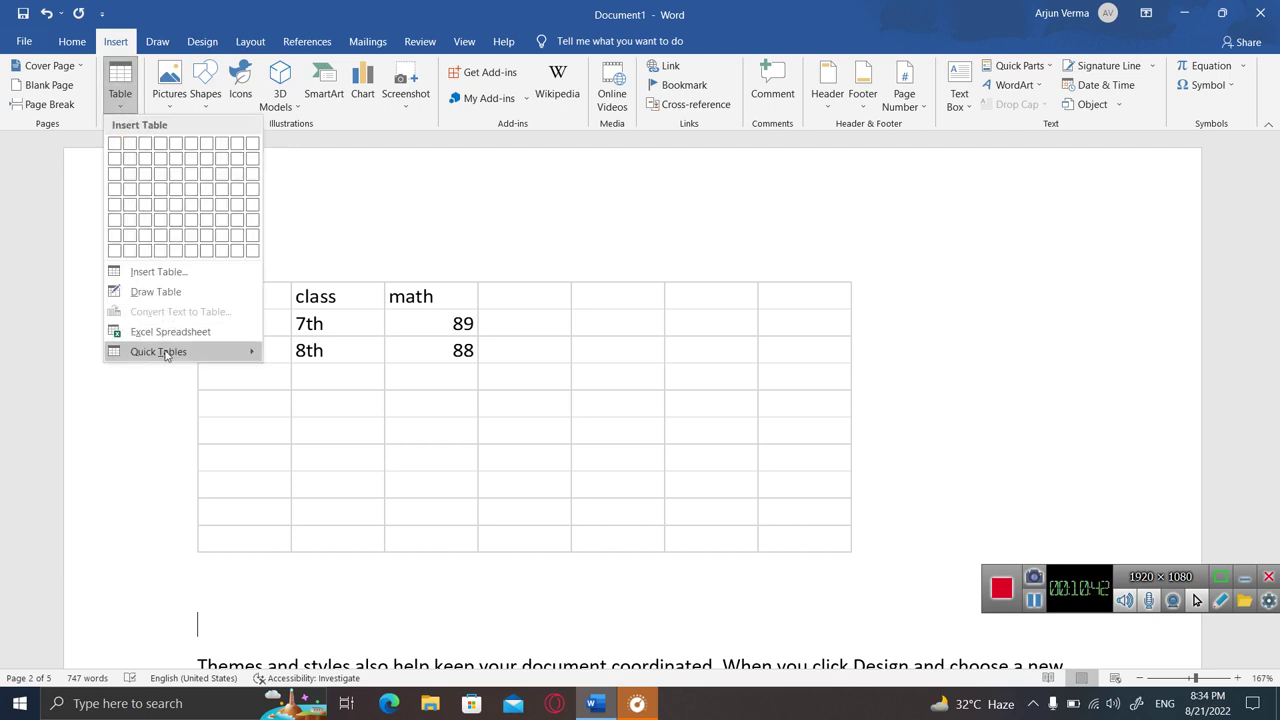
mouse_move(158, 351)
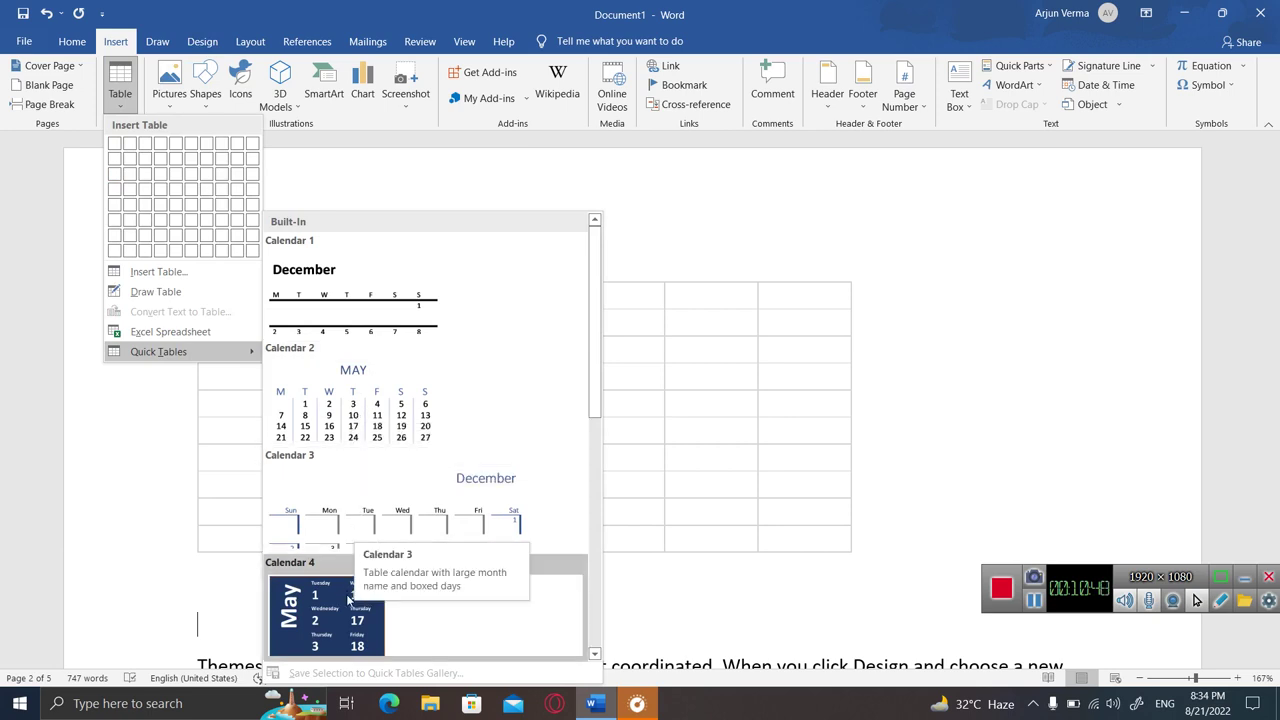
left_click(594, 655)
left_click(594, 655)
left_click(594, 655)
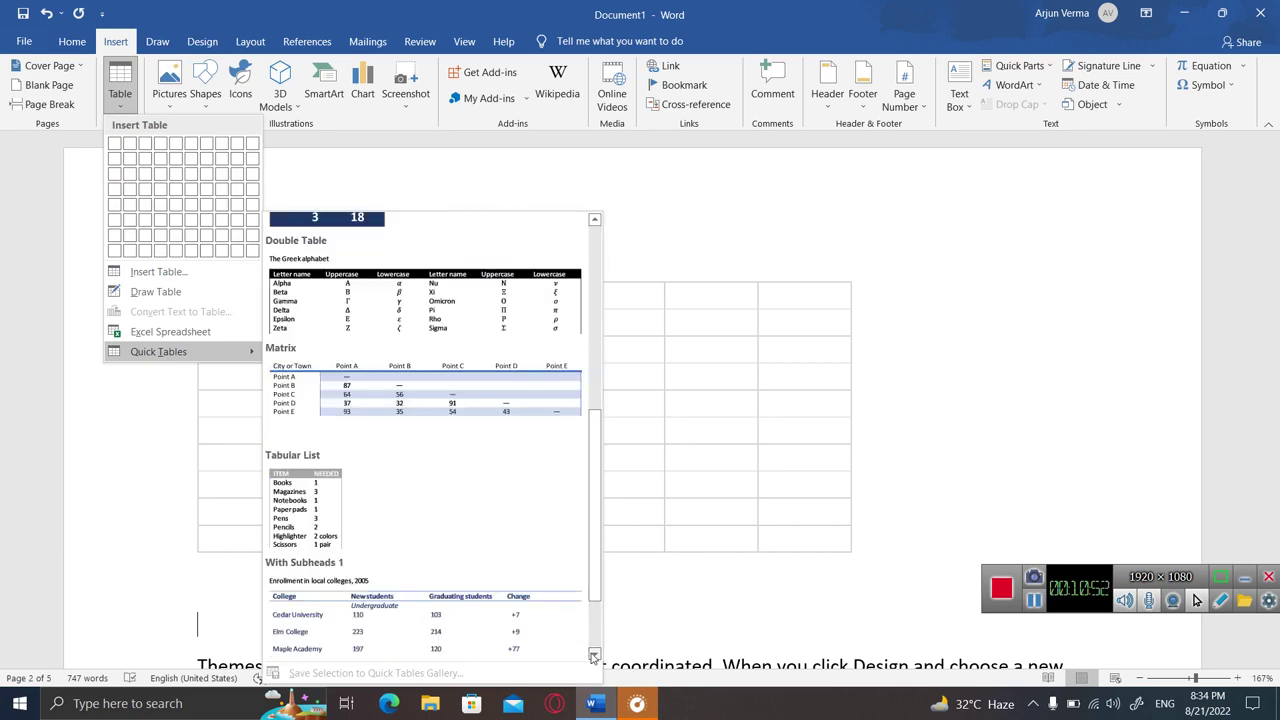
left_click(594, 655)
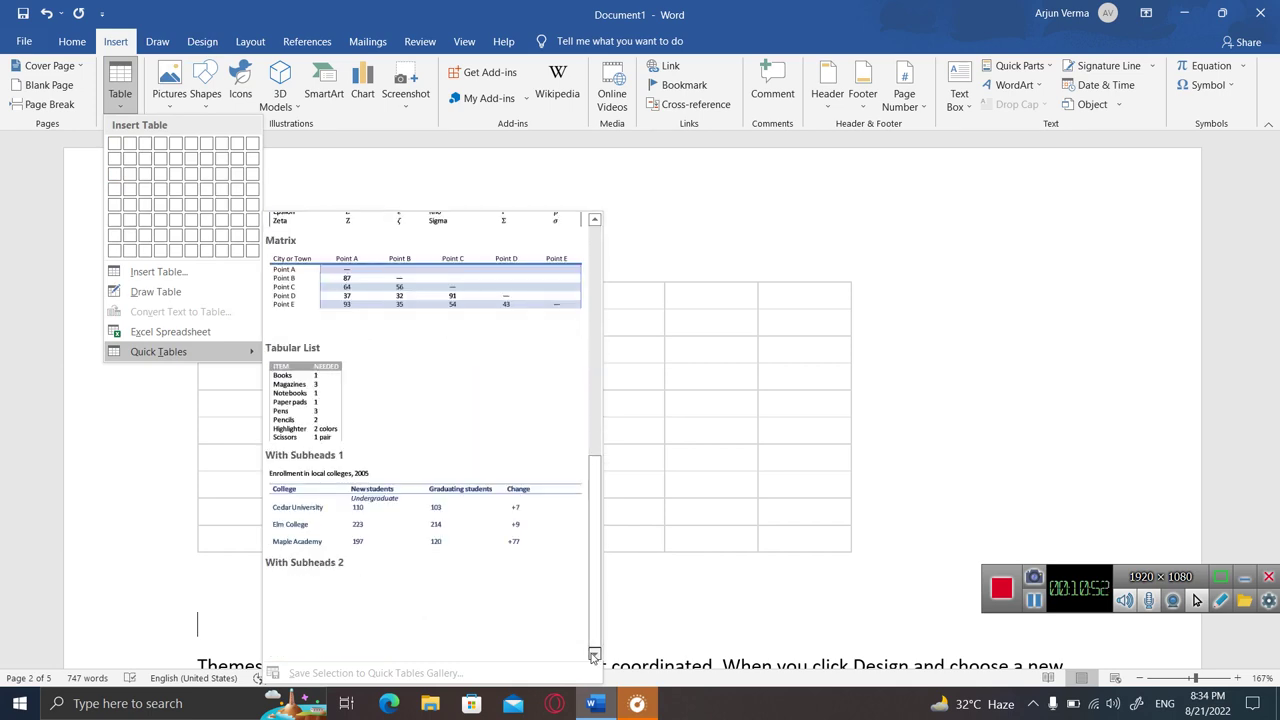
left_click(338, 418)
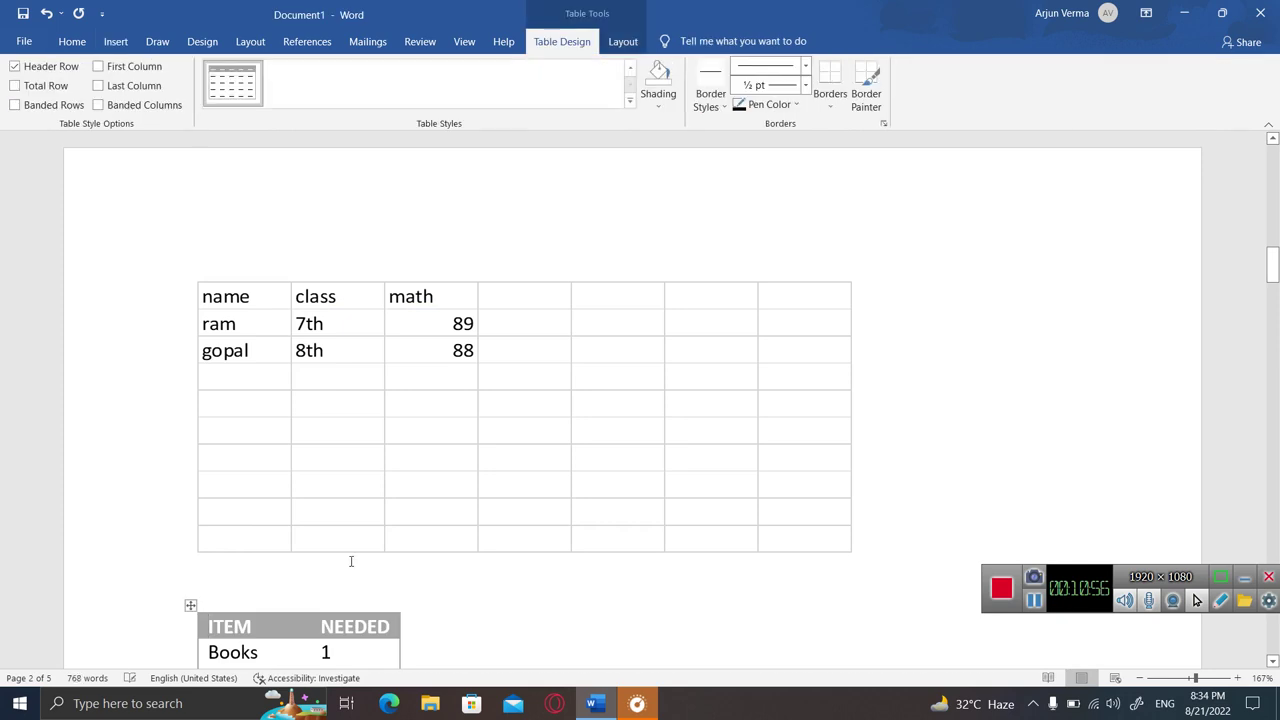
key("Down")
key("Down")
key("Down")
key("Down")
key("Down")
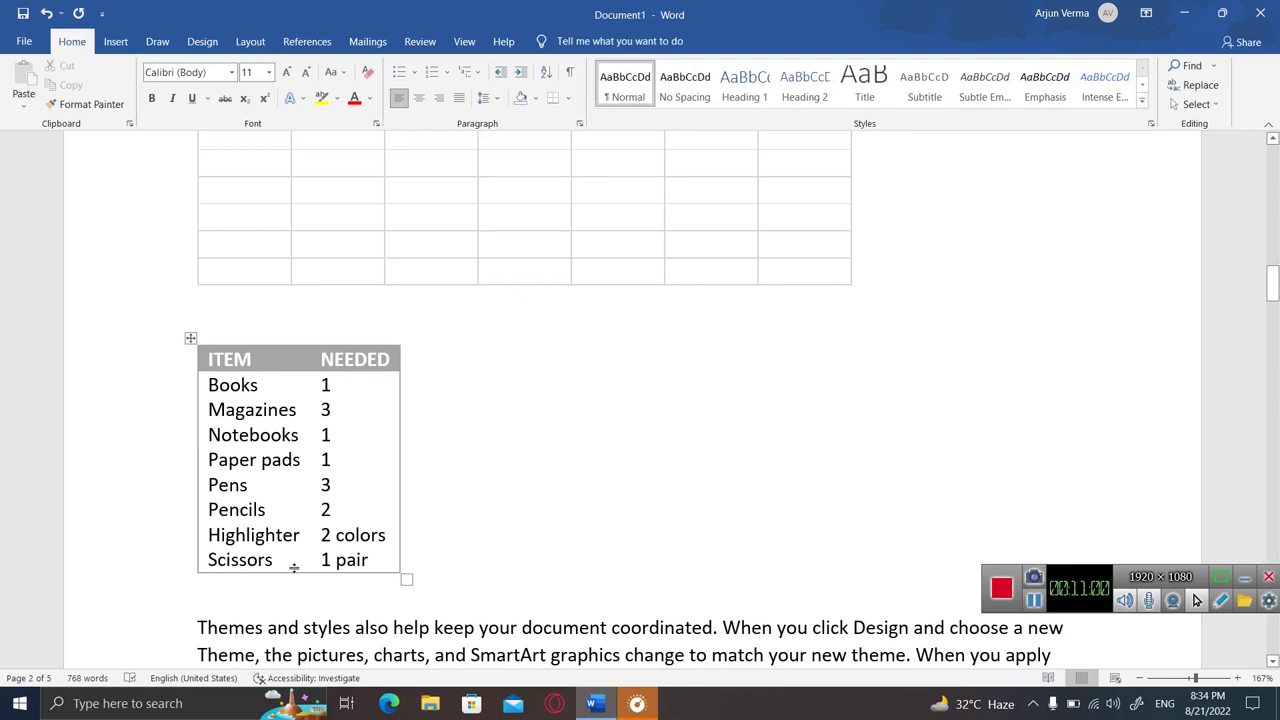
- Replace the ITEM and NEEDED headers with Name and Price
double_click(238, 366)
left_click(237, 368)
key("BackSpace")
key("BackSpace")
key("BackSpace")
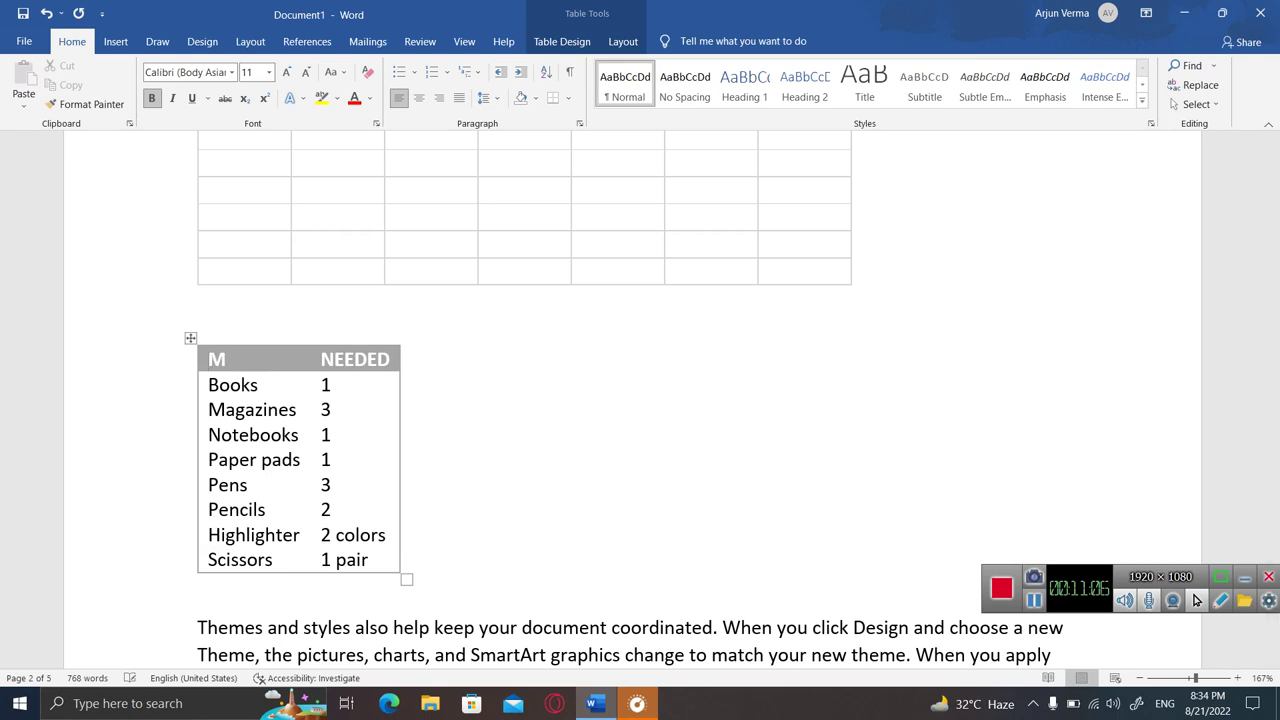
left_click(226, 359)
key("BackSpace")
type("name")
key("Tab")
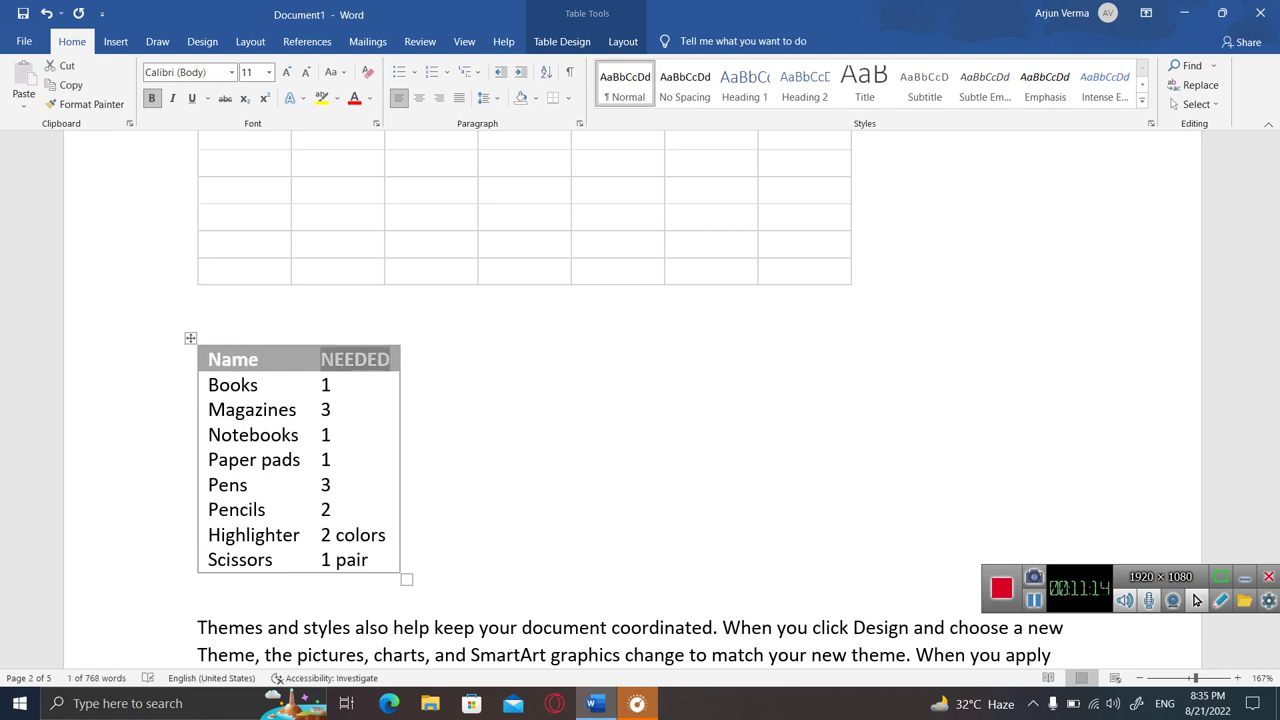
type("price")
key("Tab")
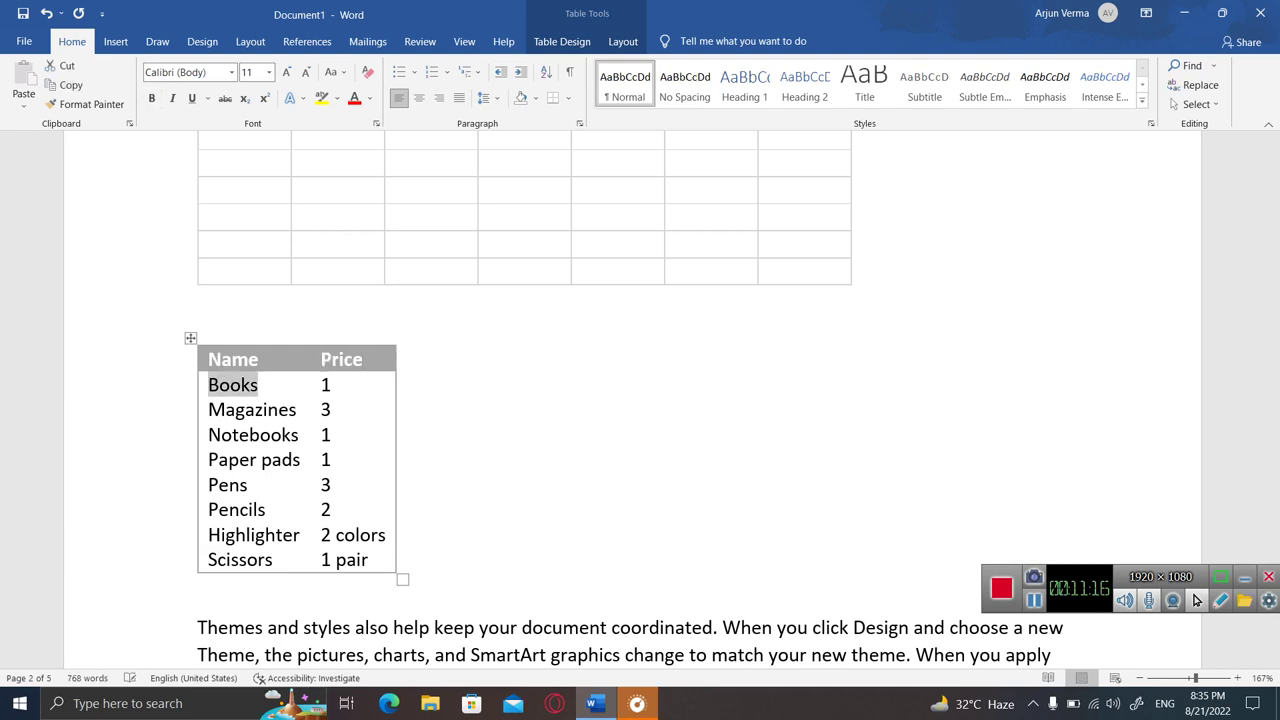
- Overwrite the first two rows with Teddy 900 and Cat 800
type("teddy")
key("Tab")
type("900")
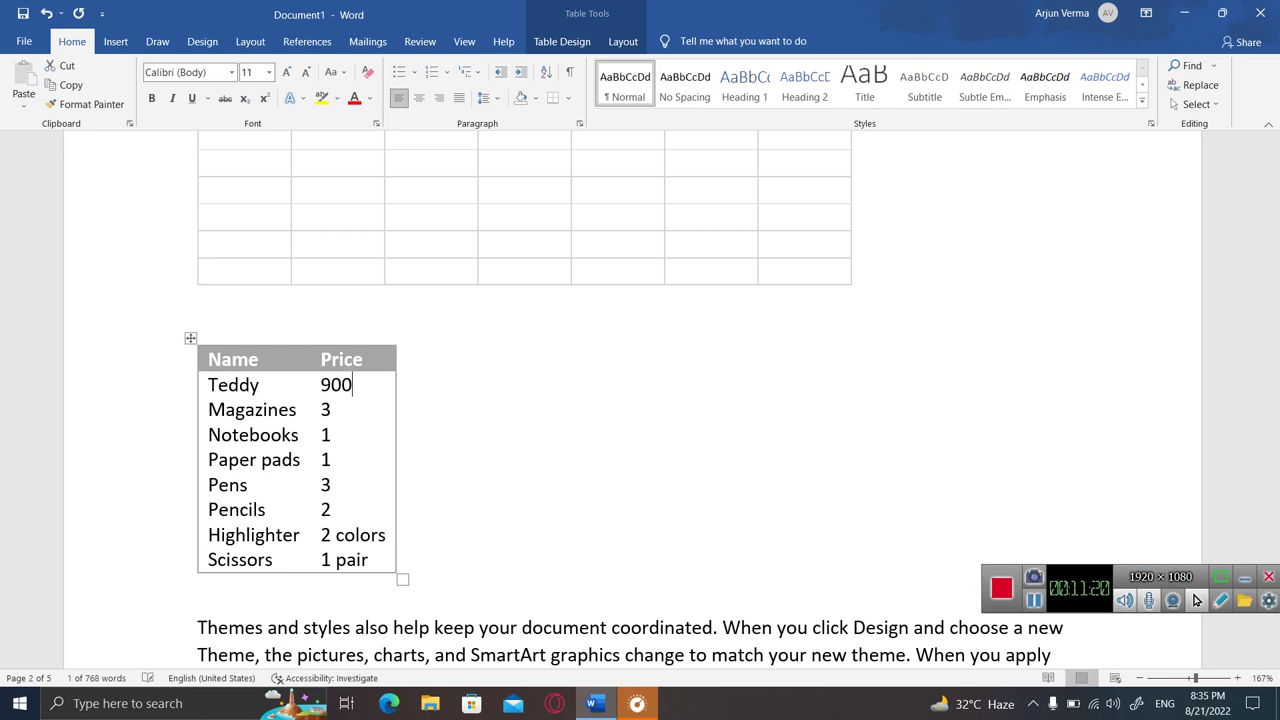
key("Tab")
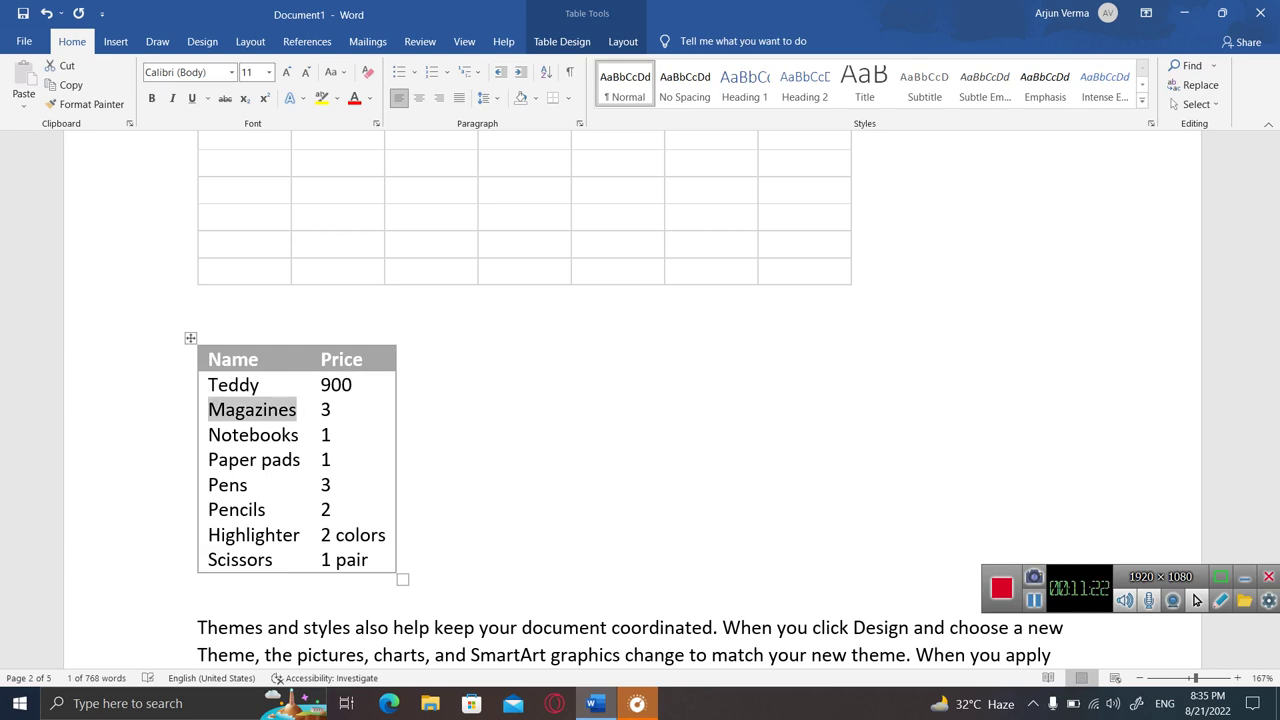
type("cat")
key("Tab")
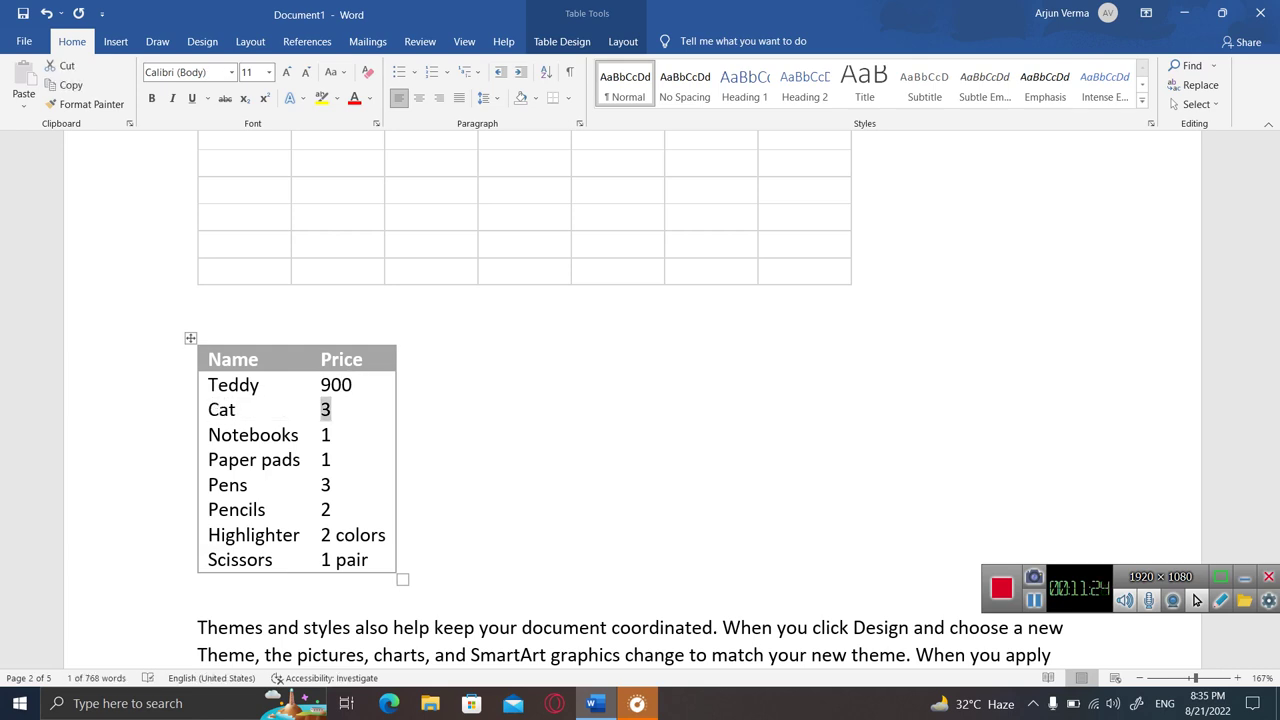
type("800")
key("Tab")
- Overwrite the next two rows with Dog 900 and Cat 900
type("dog")
key("Tab")
type("90")
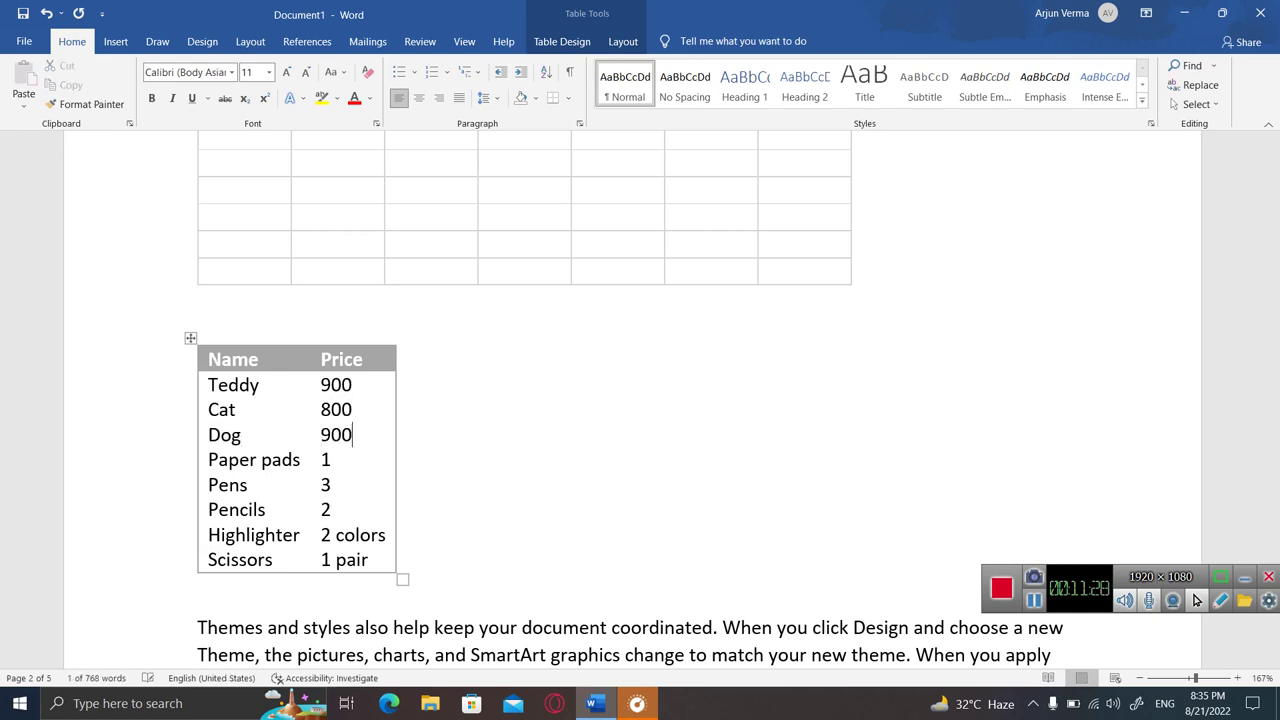
type("0")
key("Tab")
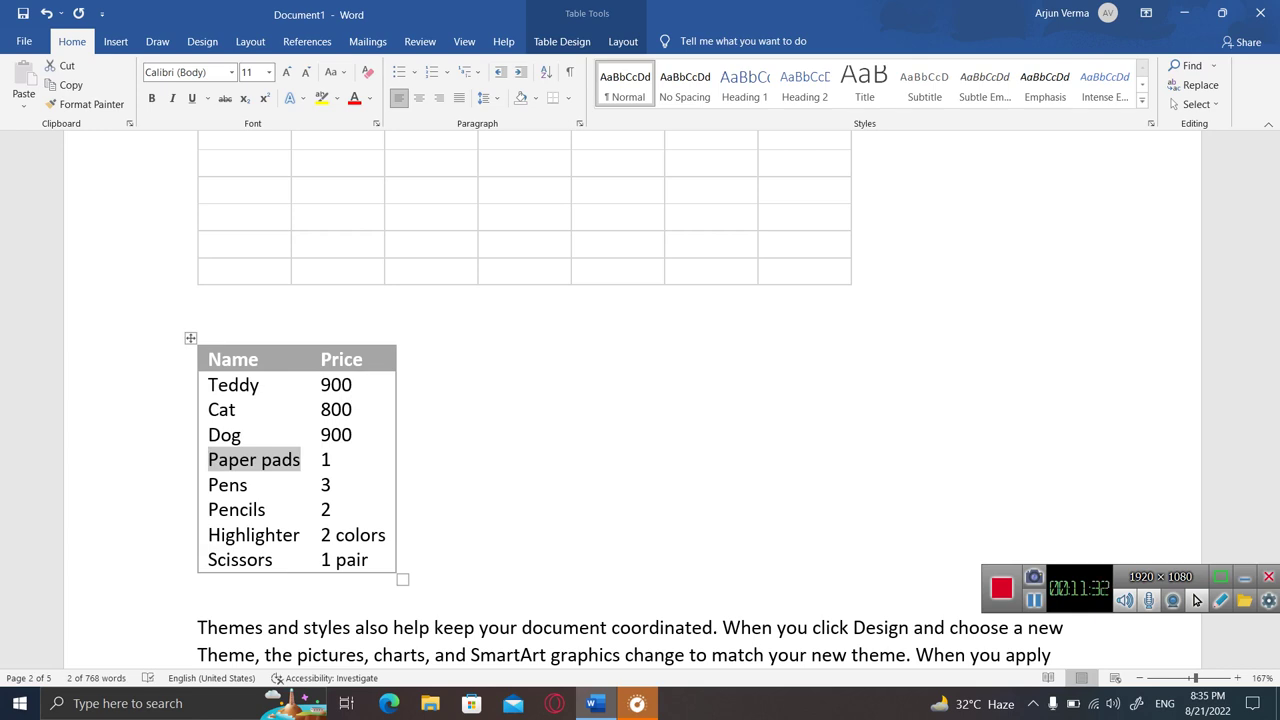
type("cat")
key("Tab")
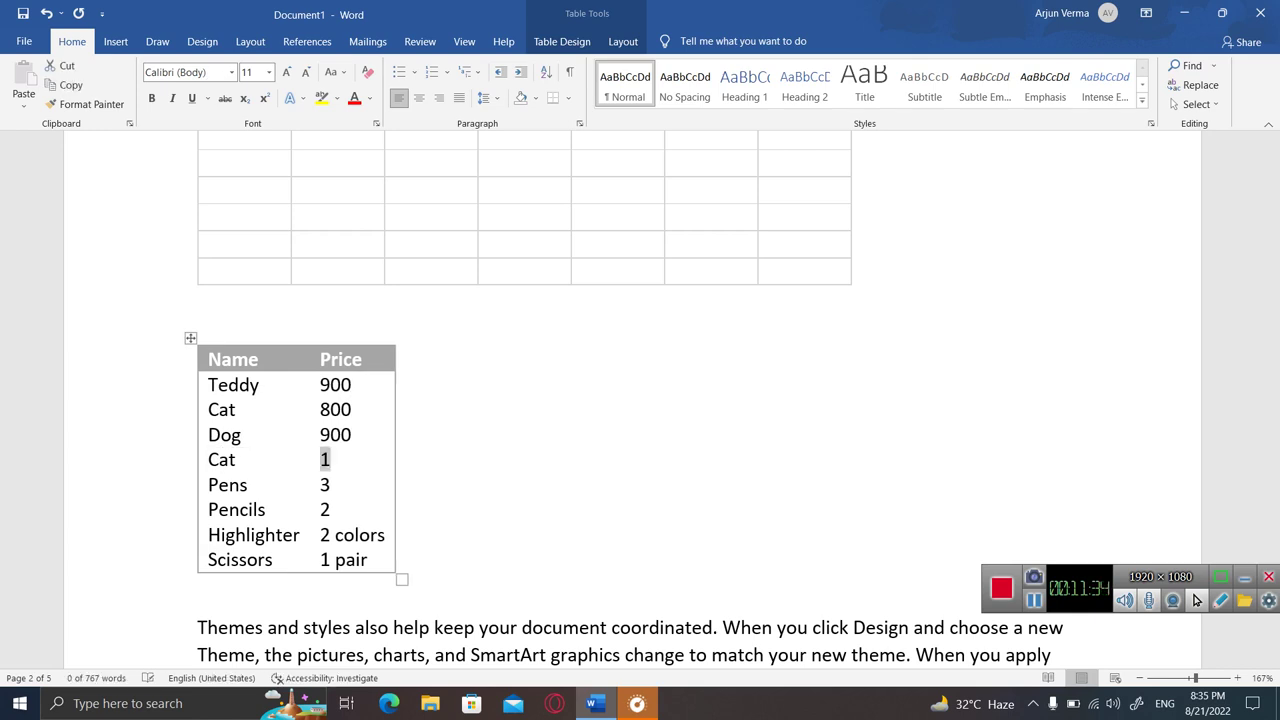
type("900")
key("Tab")
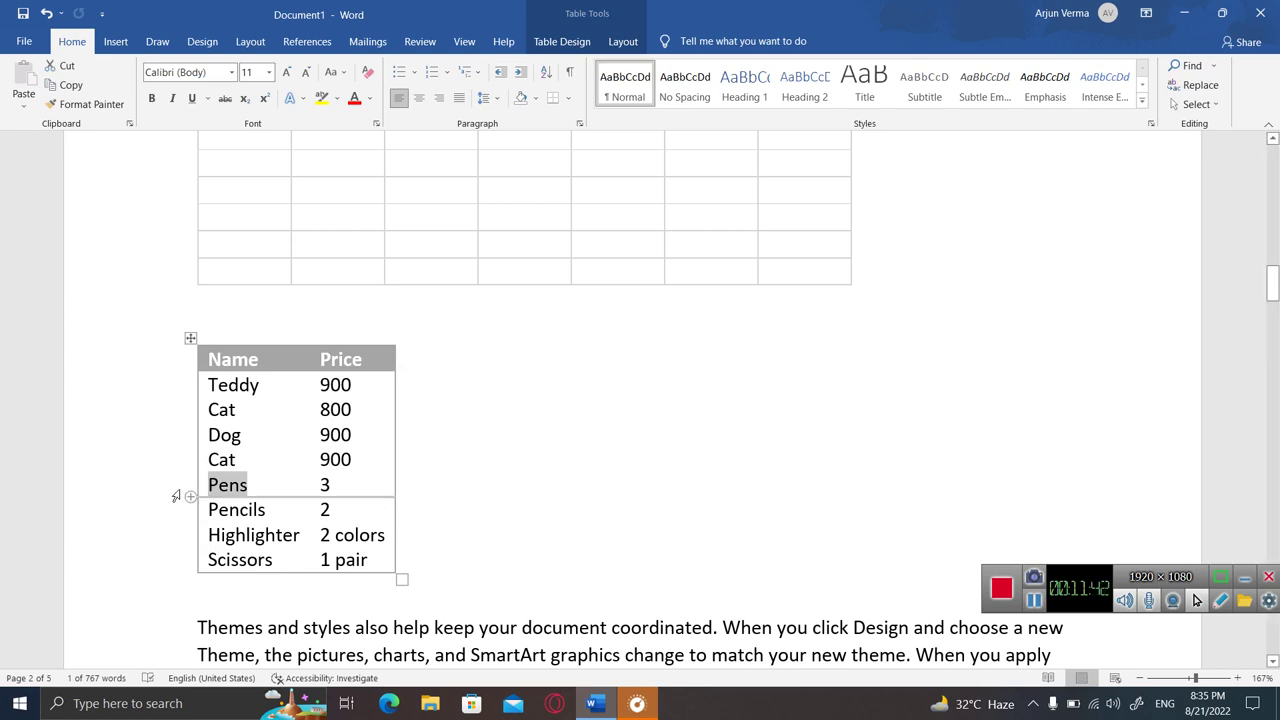
- Cut the Pens, Pencils, Highlighter and Scissors rows out of the table
left_click_drag(174, 494, 169, 596)
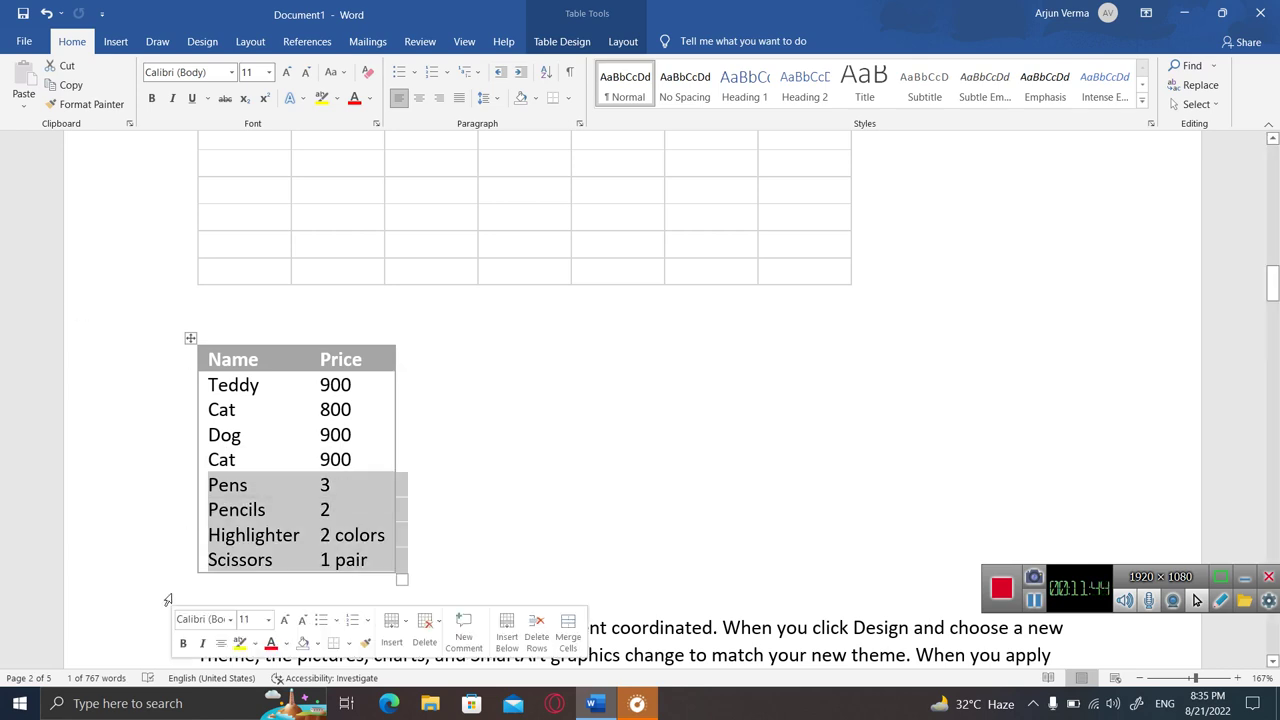
right_click(259, 530)
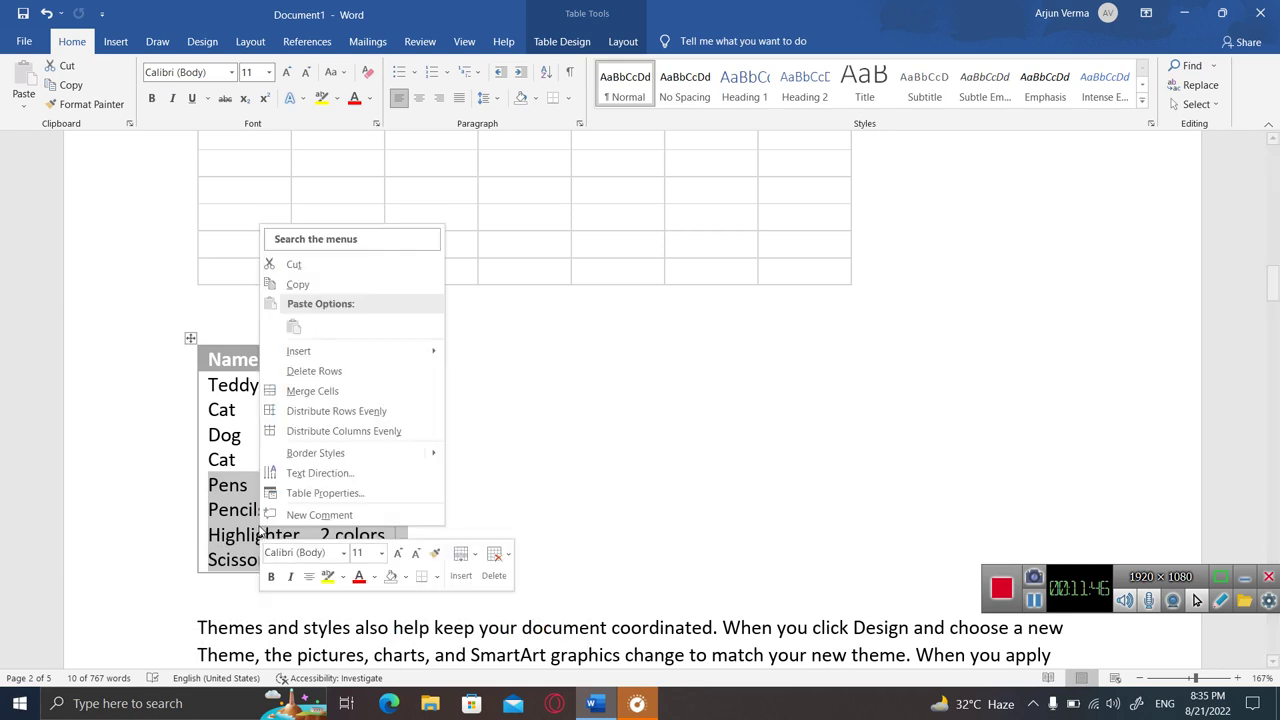
left_click(294, 264)
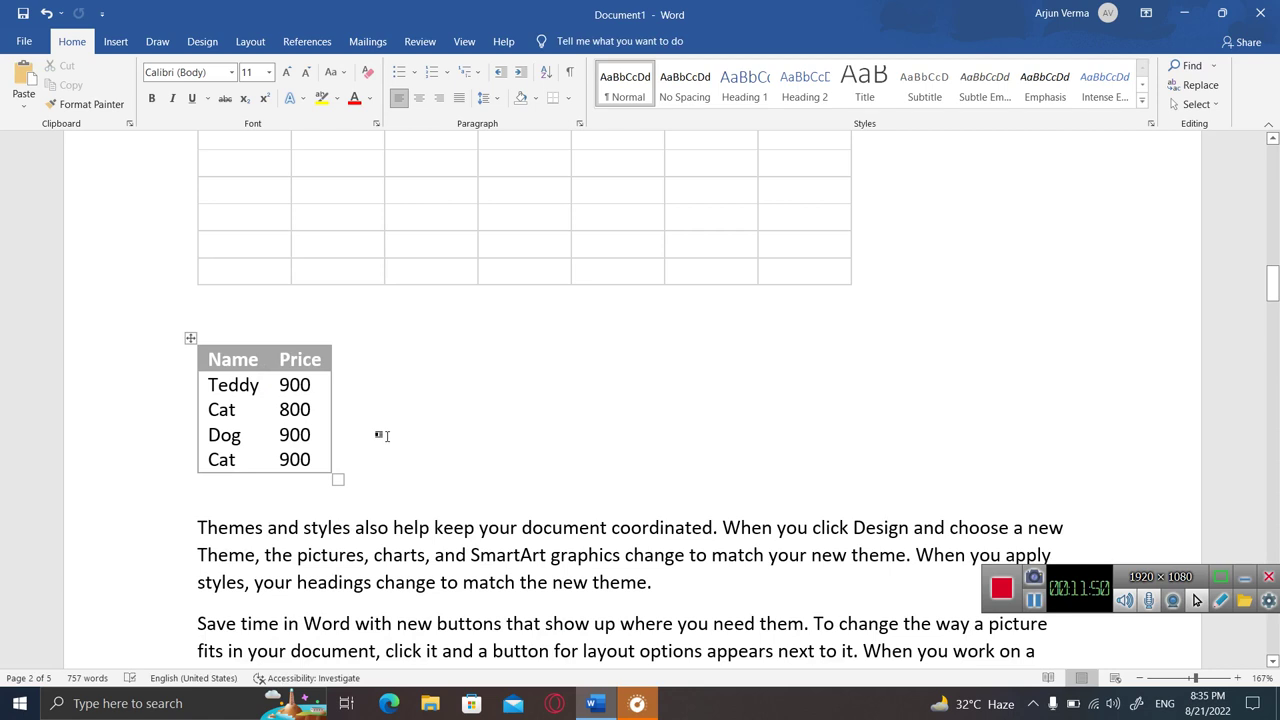
left_click(385, 436)
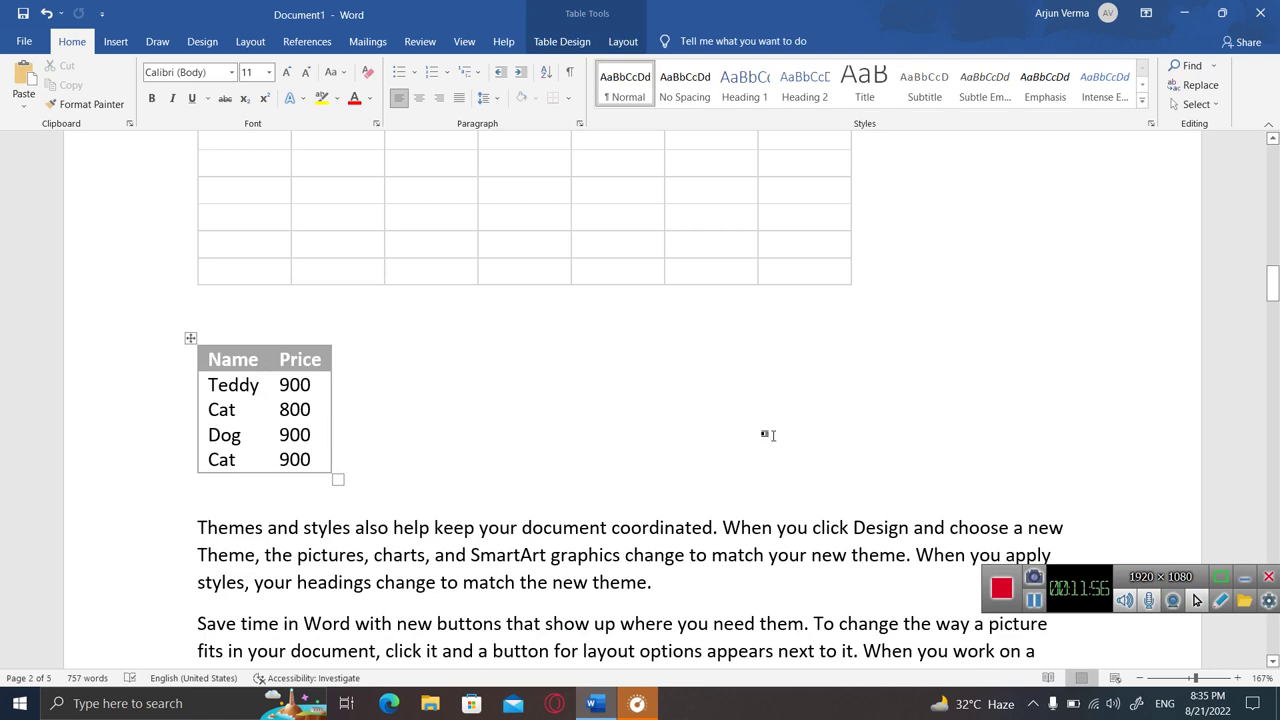
key("Up")
key("Up")
key("Up")
- Insert an empty line below the Name/Price table, undoing an accidental extra row
left_click(115, 42)
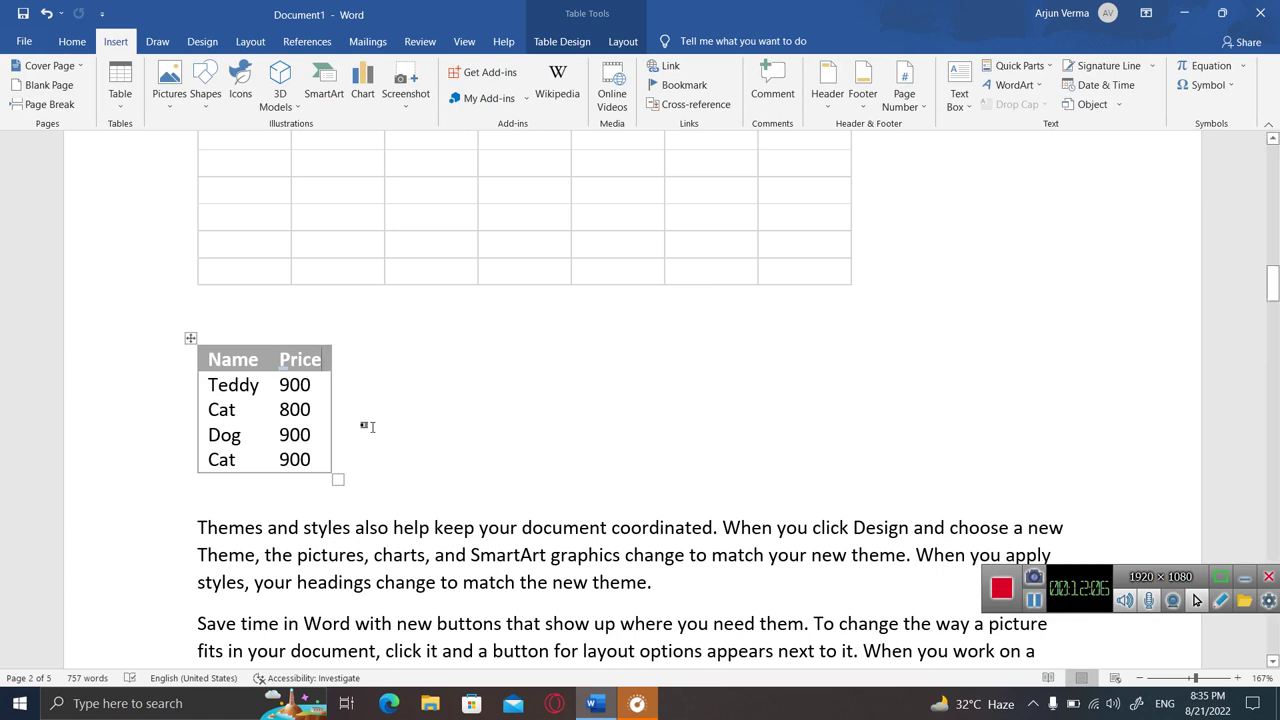
left_click(378, 467)
key("Return")
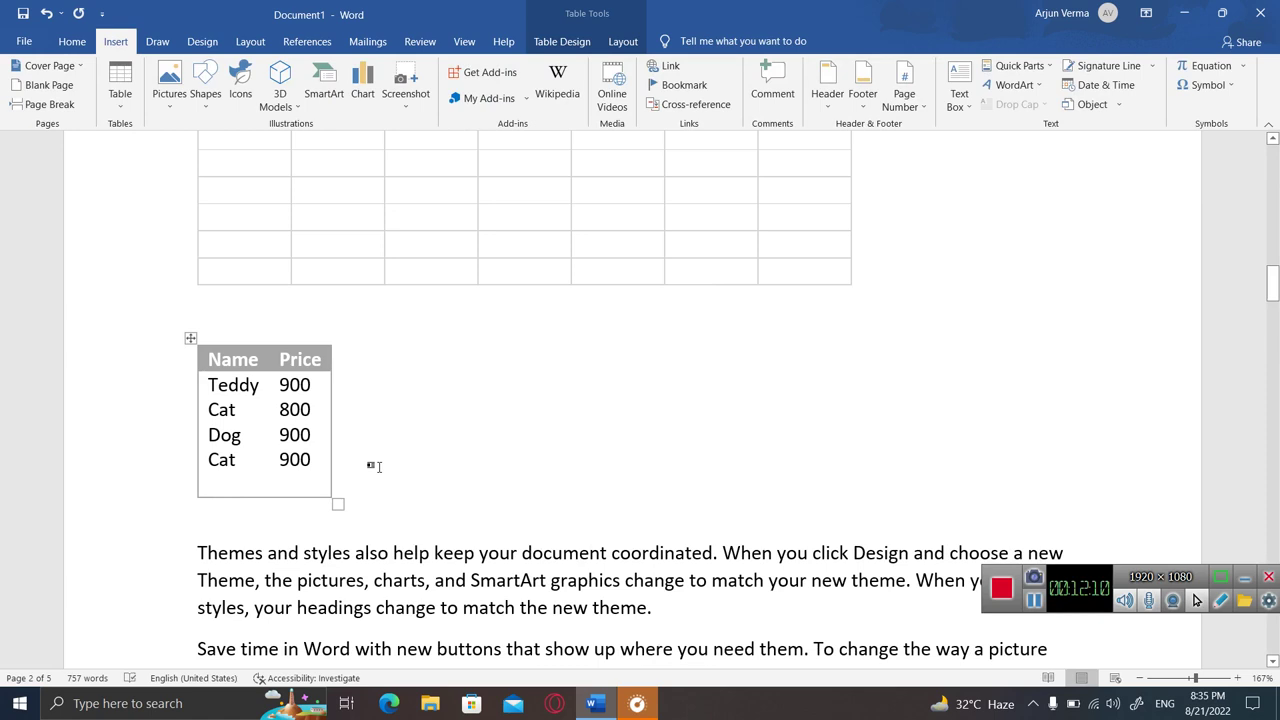
key("ctrl+z")
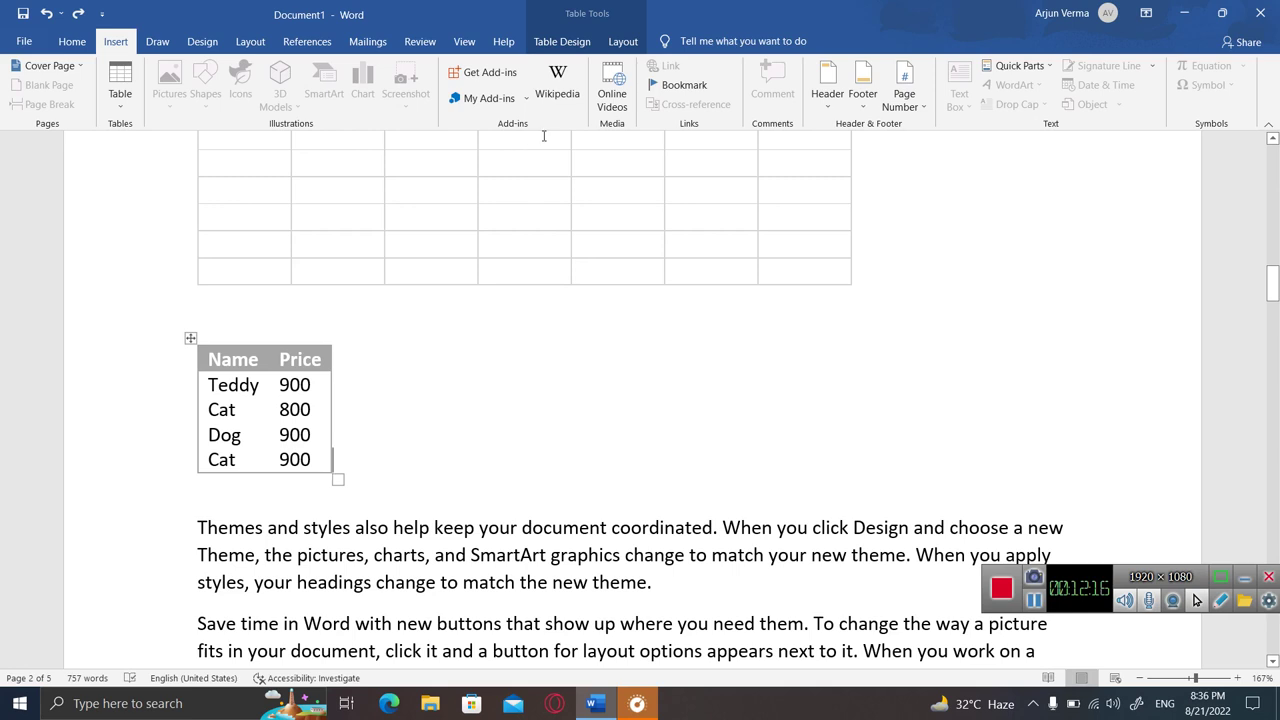
left_click(297, 490)
key("Return")
key("Return")
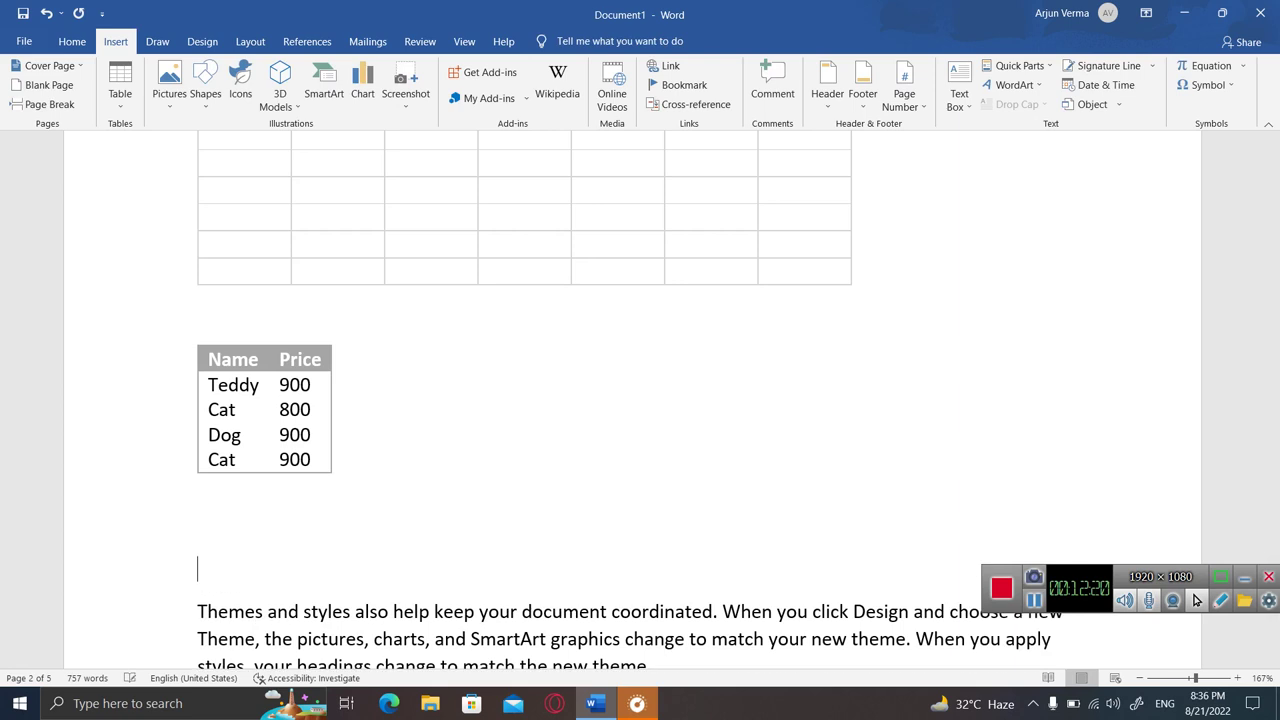